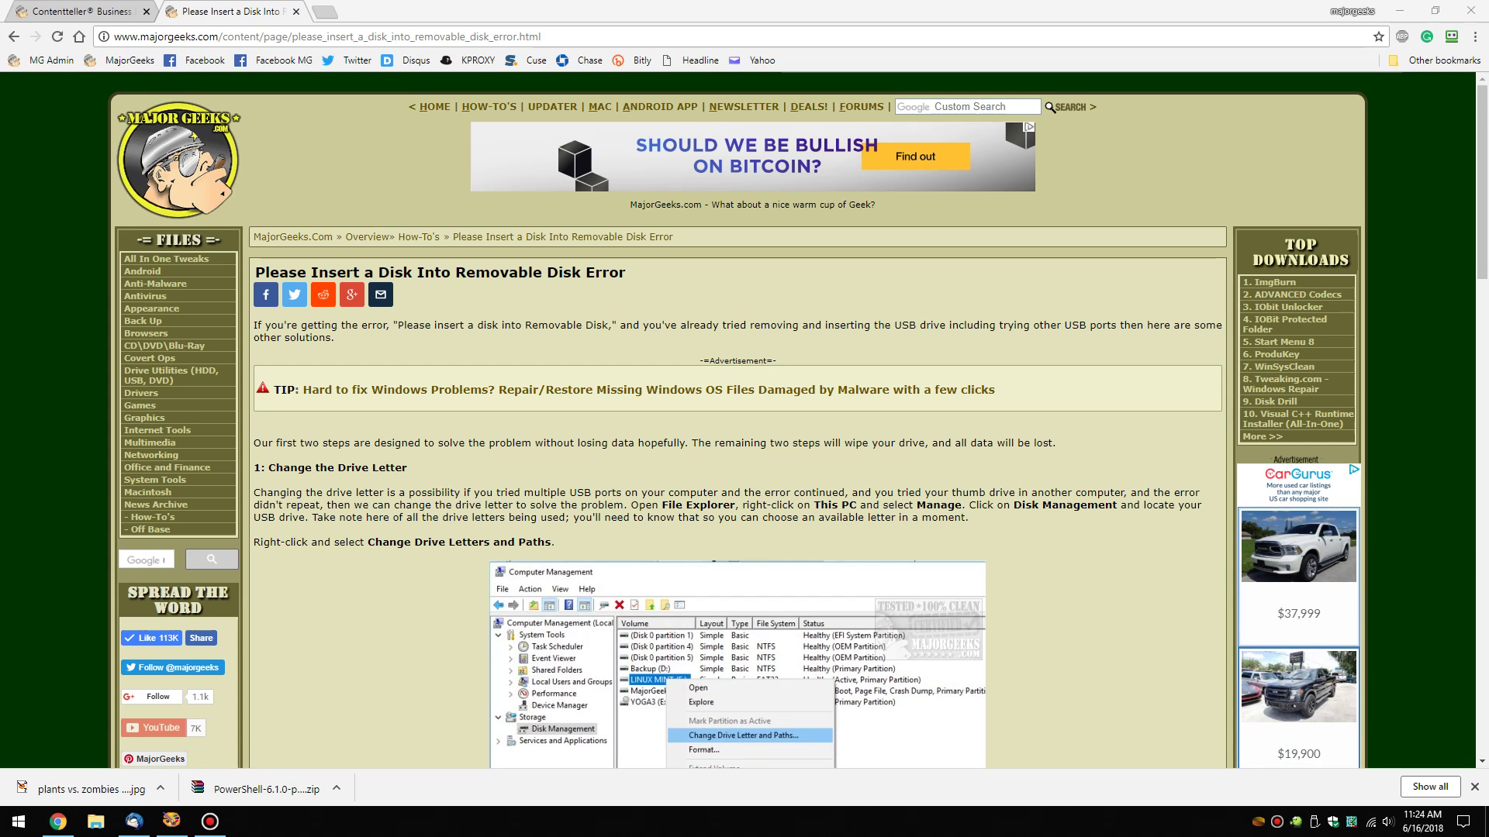
# Read the article's introduction on the removable disk error and its section on changing the drive letter
pyautogui.scroll(-2, 737, 419)
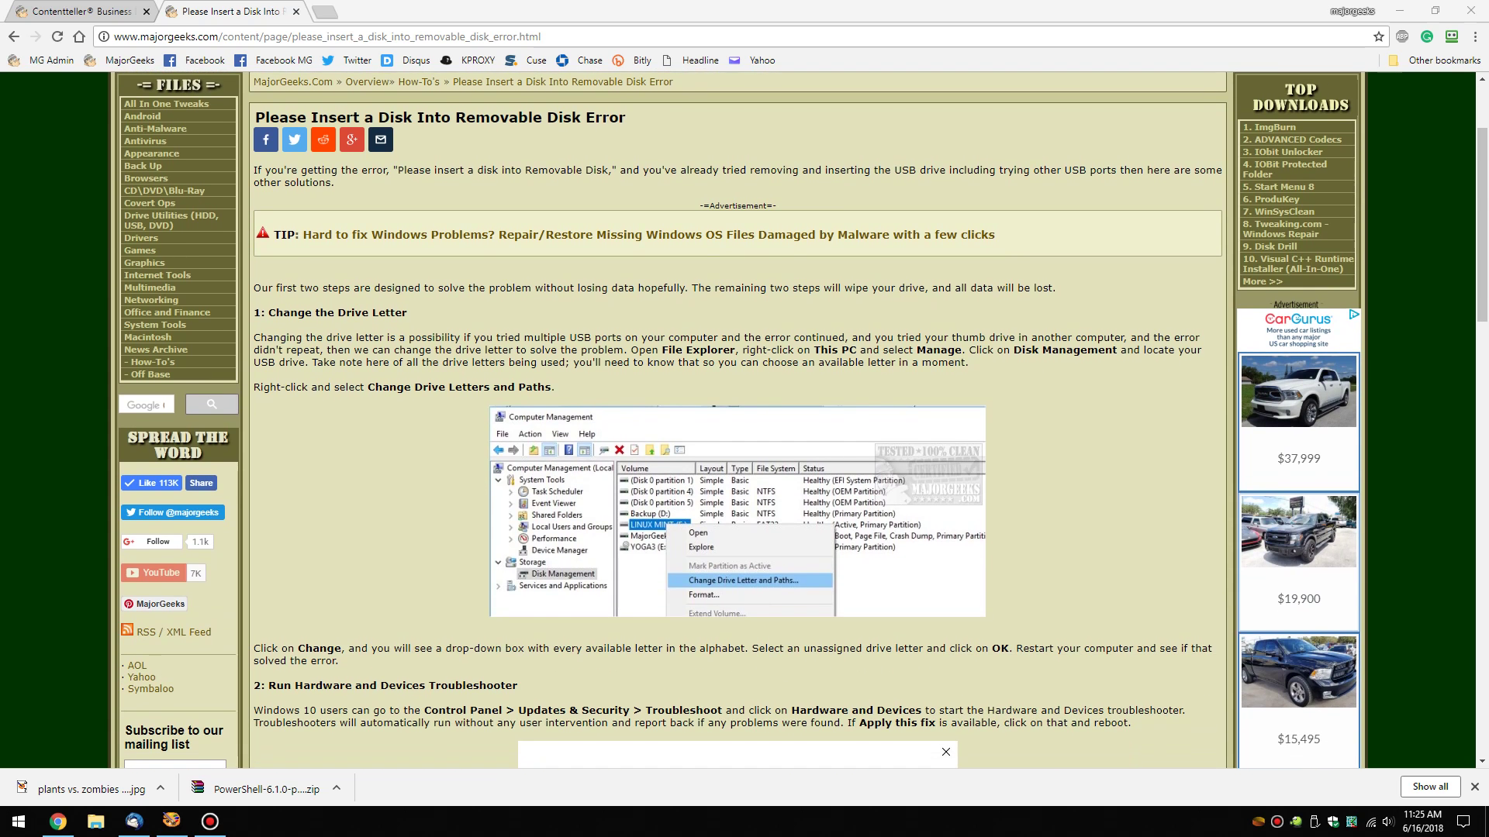
pyautogui.scroll(1, 737, 419)
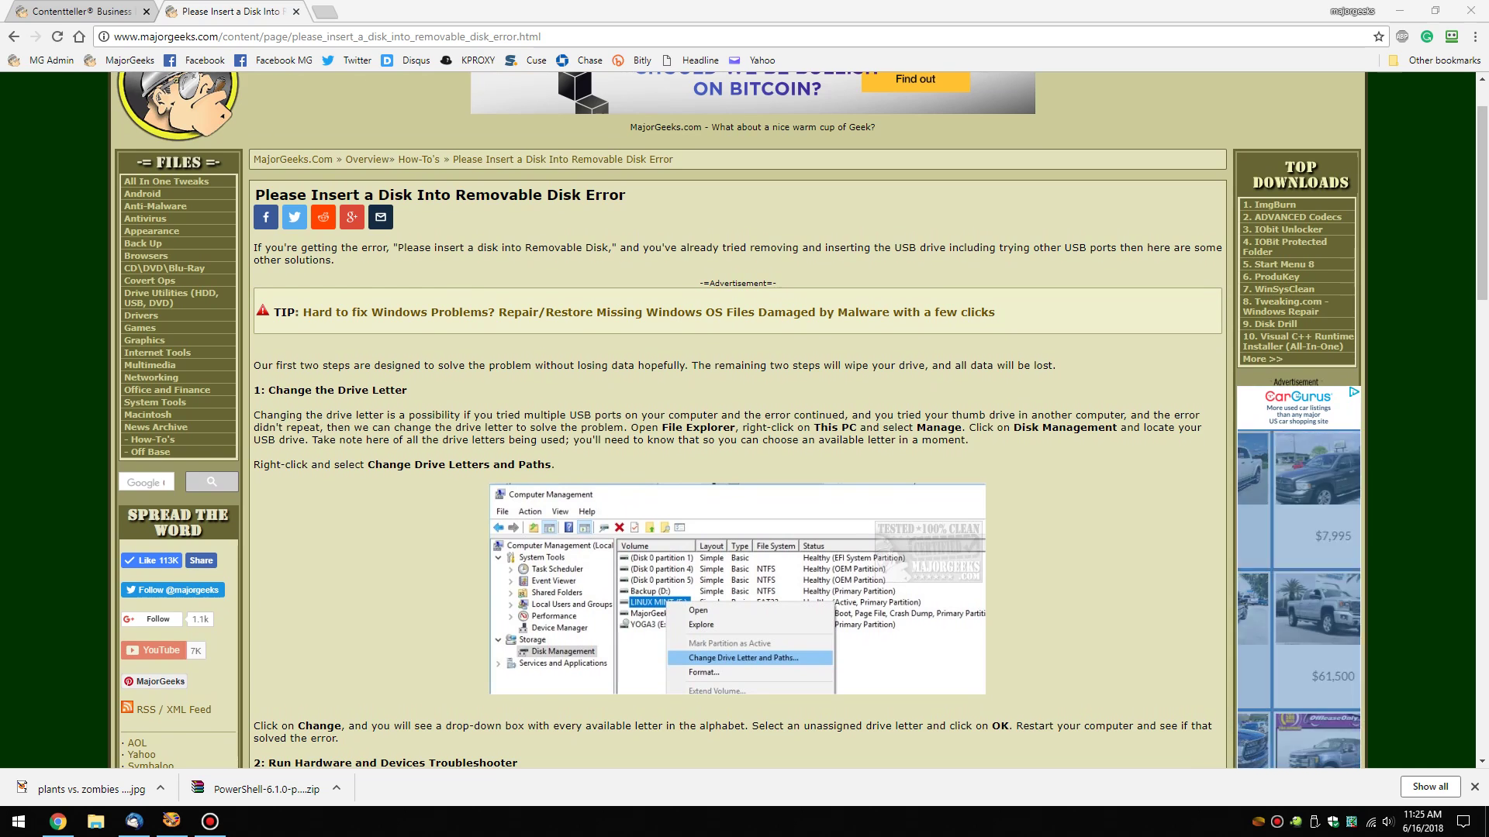
pyautogui.moveTo(398, 248); pyautogui.dragTo(602, 247)
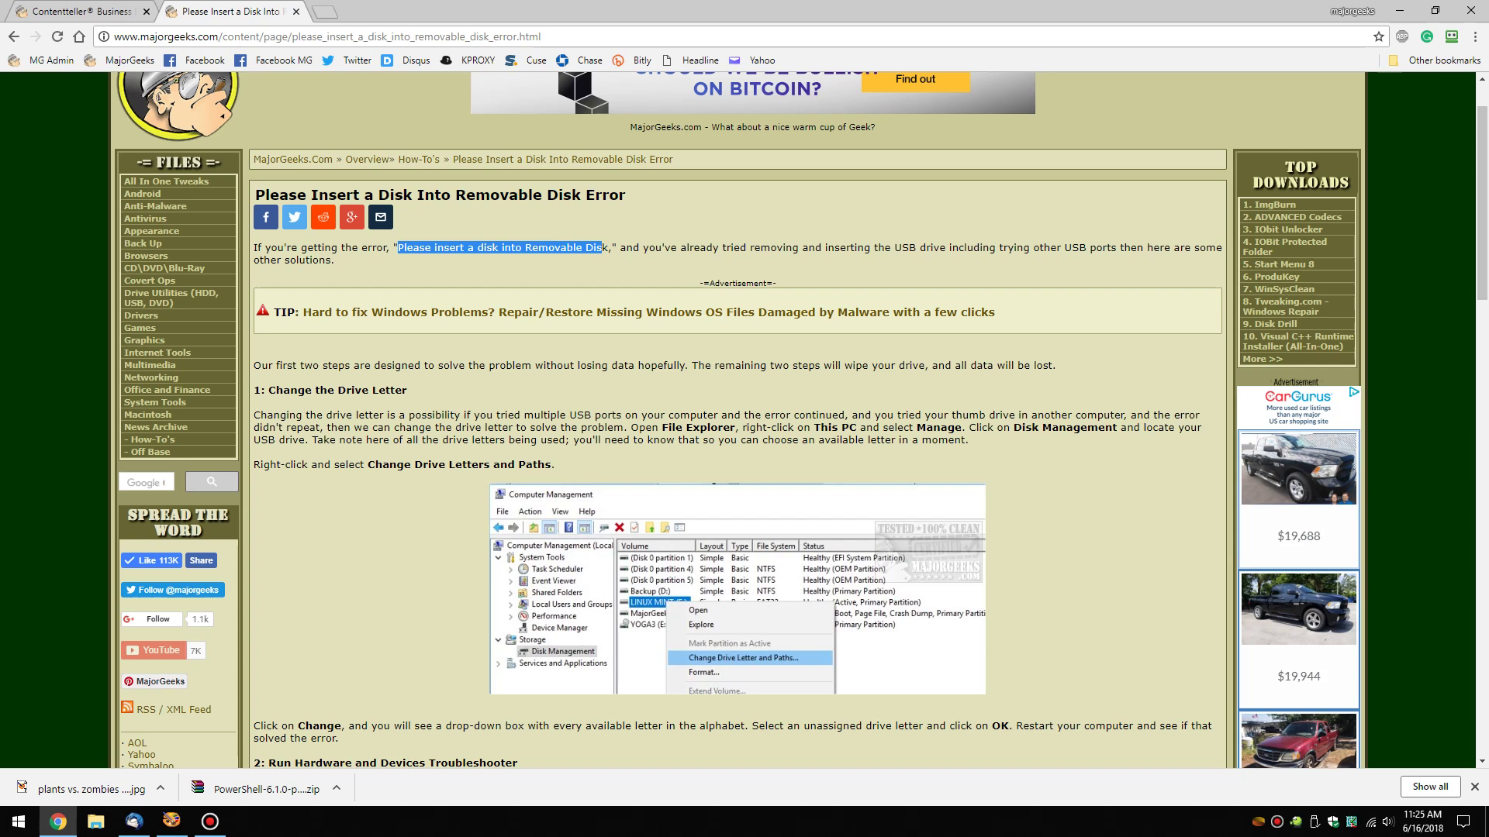
pyautogui.scroll(-1, 744, 419)
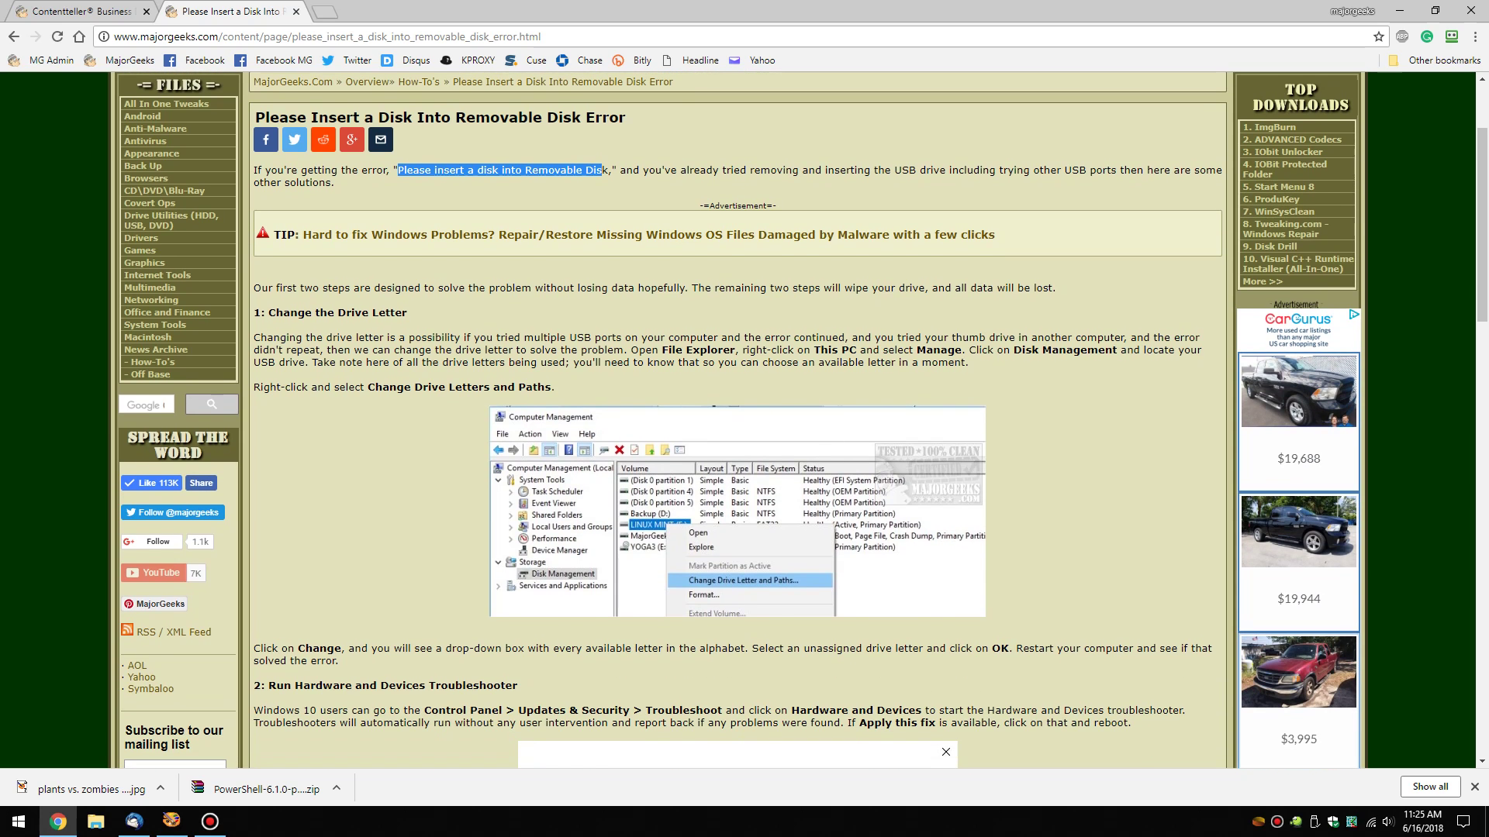
pyautogui.moveTo(952, 337); pyautogui.dragTo(1126, 337)
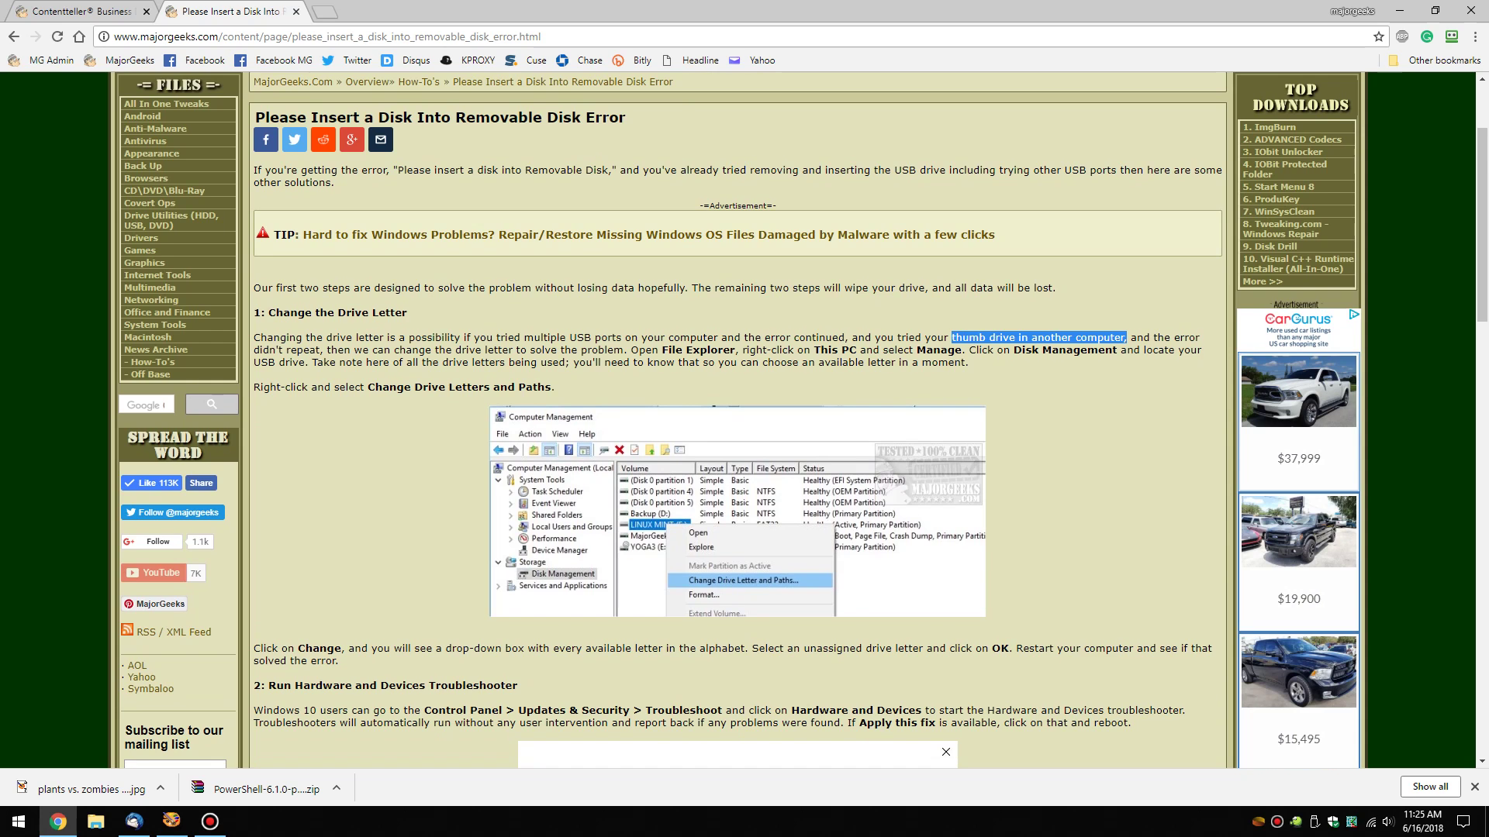
pyautogui.scroll(-1, 737, 418)
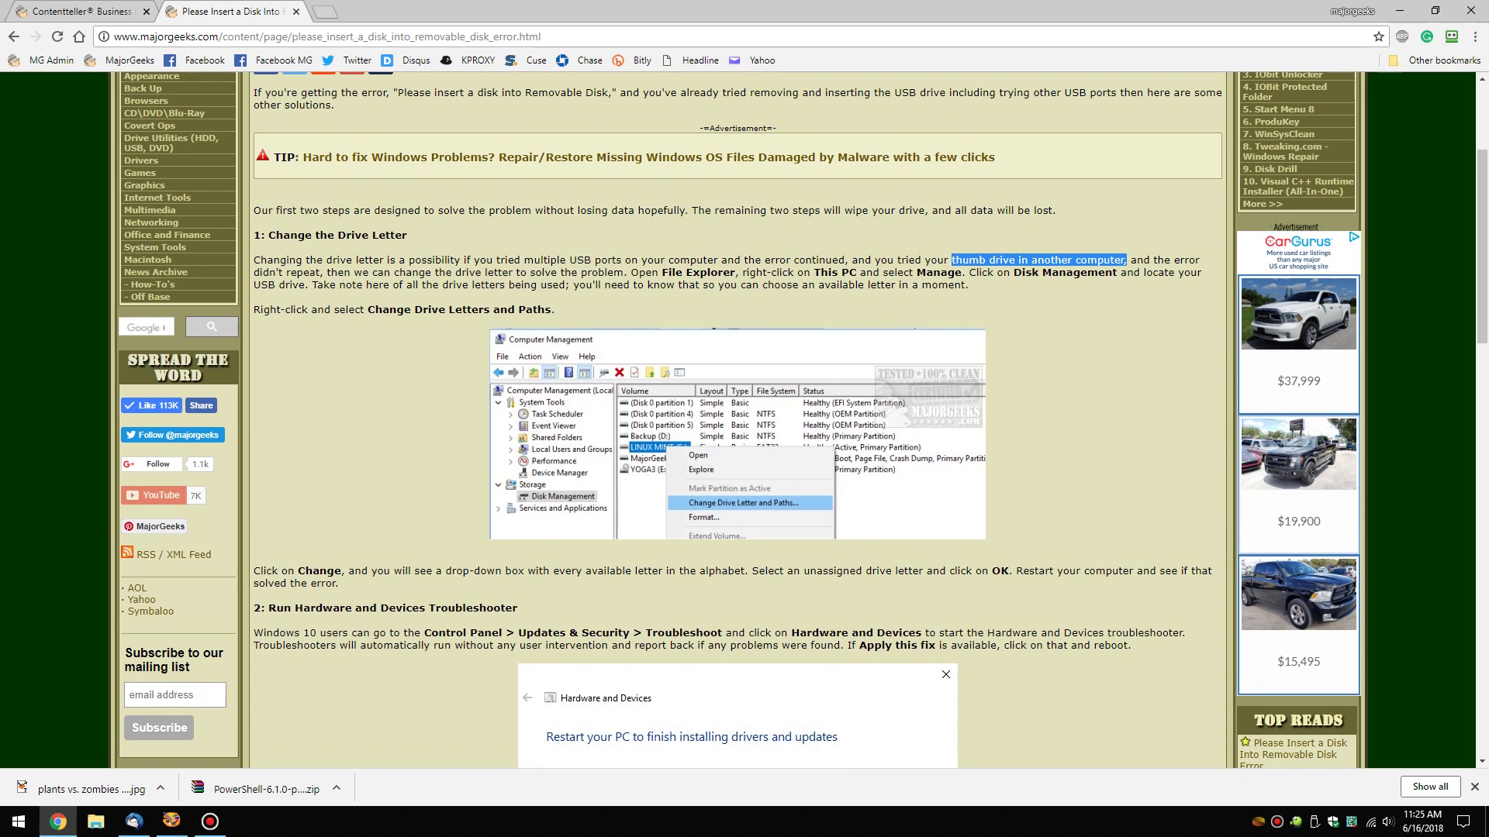
pyautogui.moveTo(305, 235); pyautogui.dragTo(571, 285)
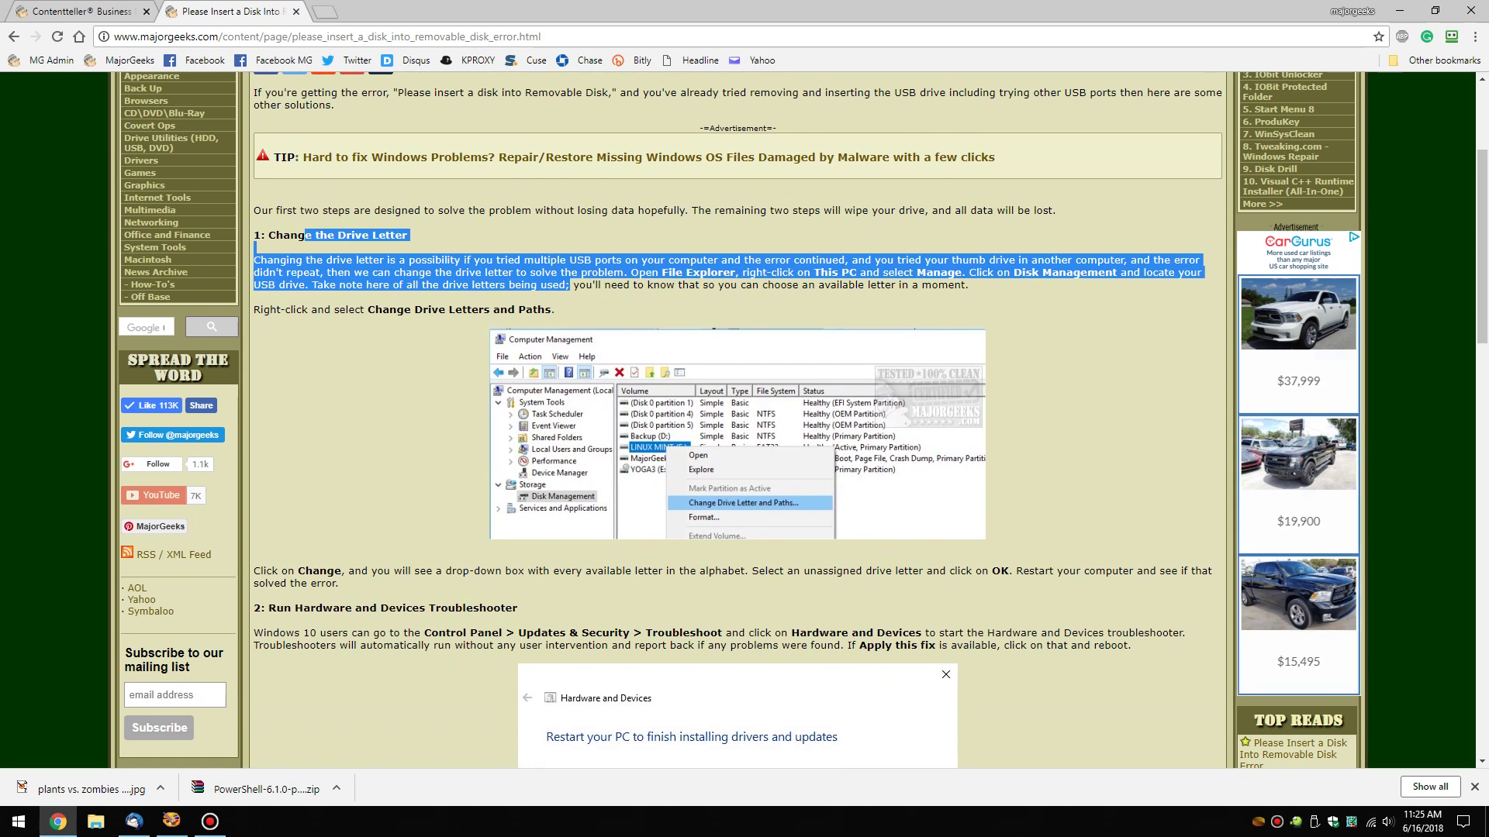
pyautogui.click(572, 285)
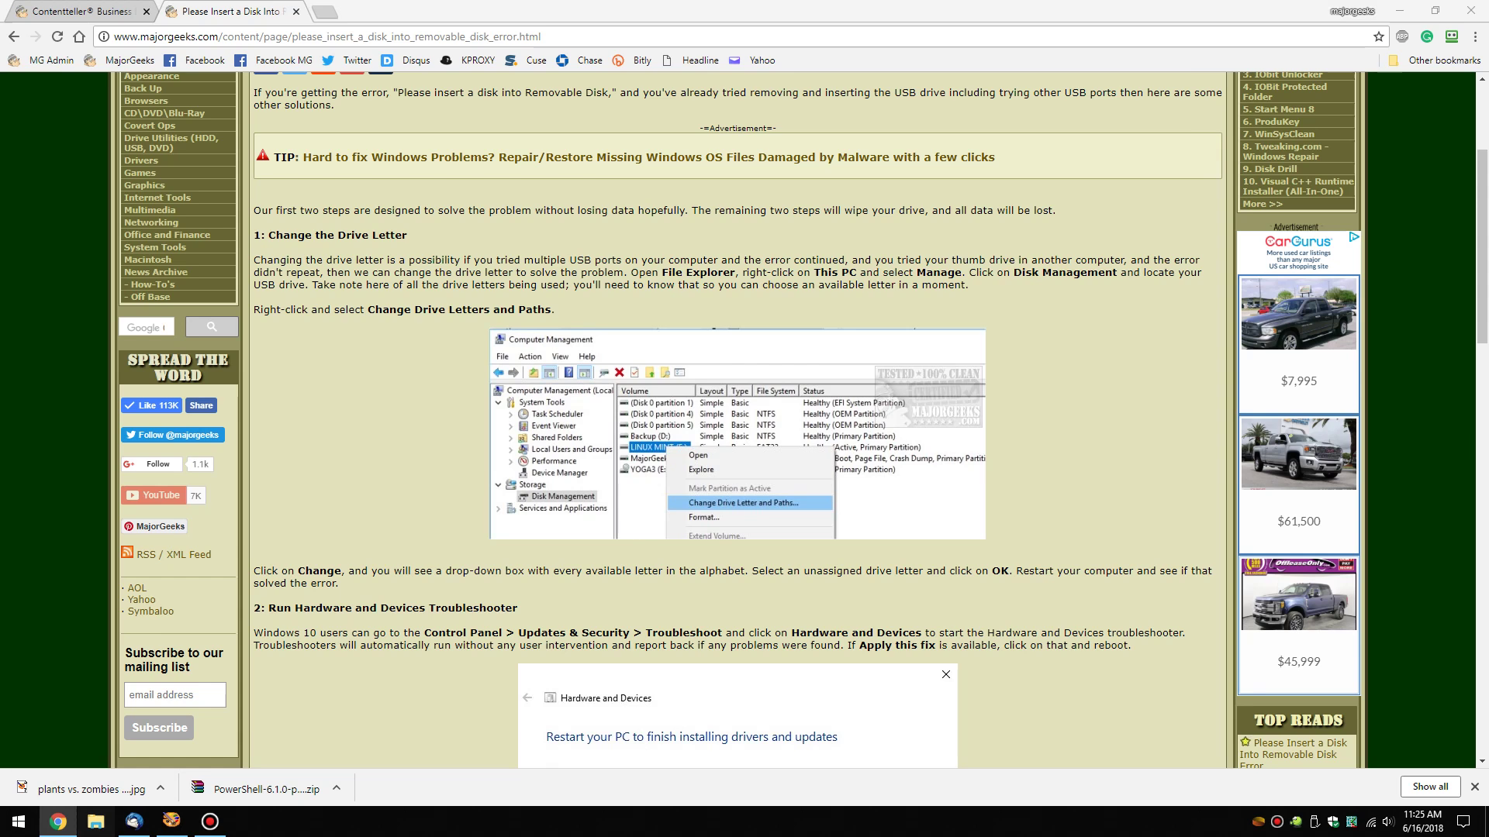
# Open Computer Management for This PC from File Explorer, close Explorer, and display Disk Management
pyautogui.click(96, 822)
pyautogui.click(667, 237)
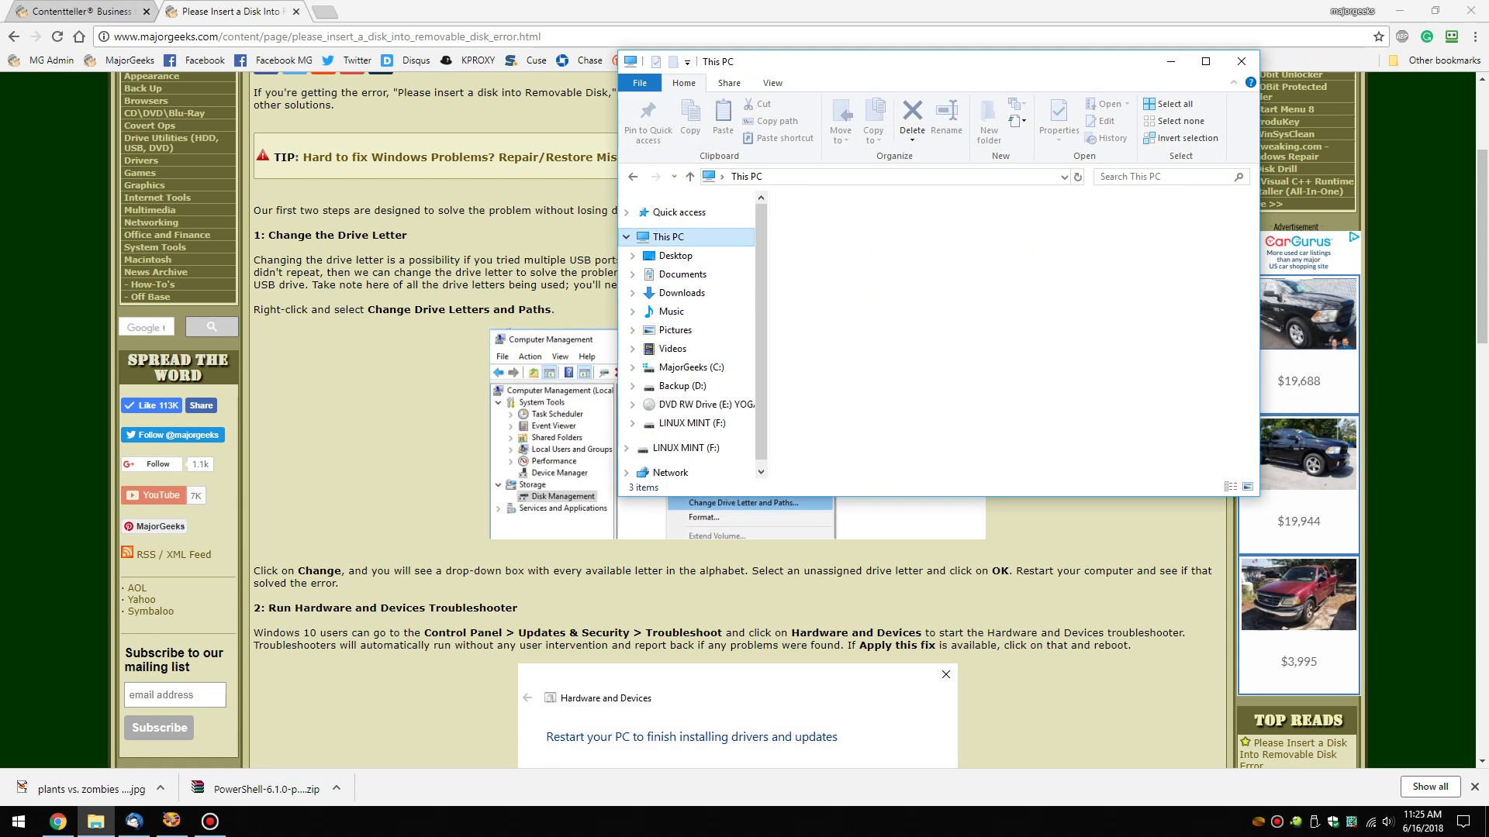
pyautogui.rightClick(681, 239)
pyautogui.click(722, 272)
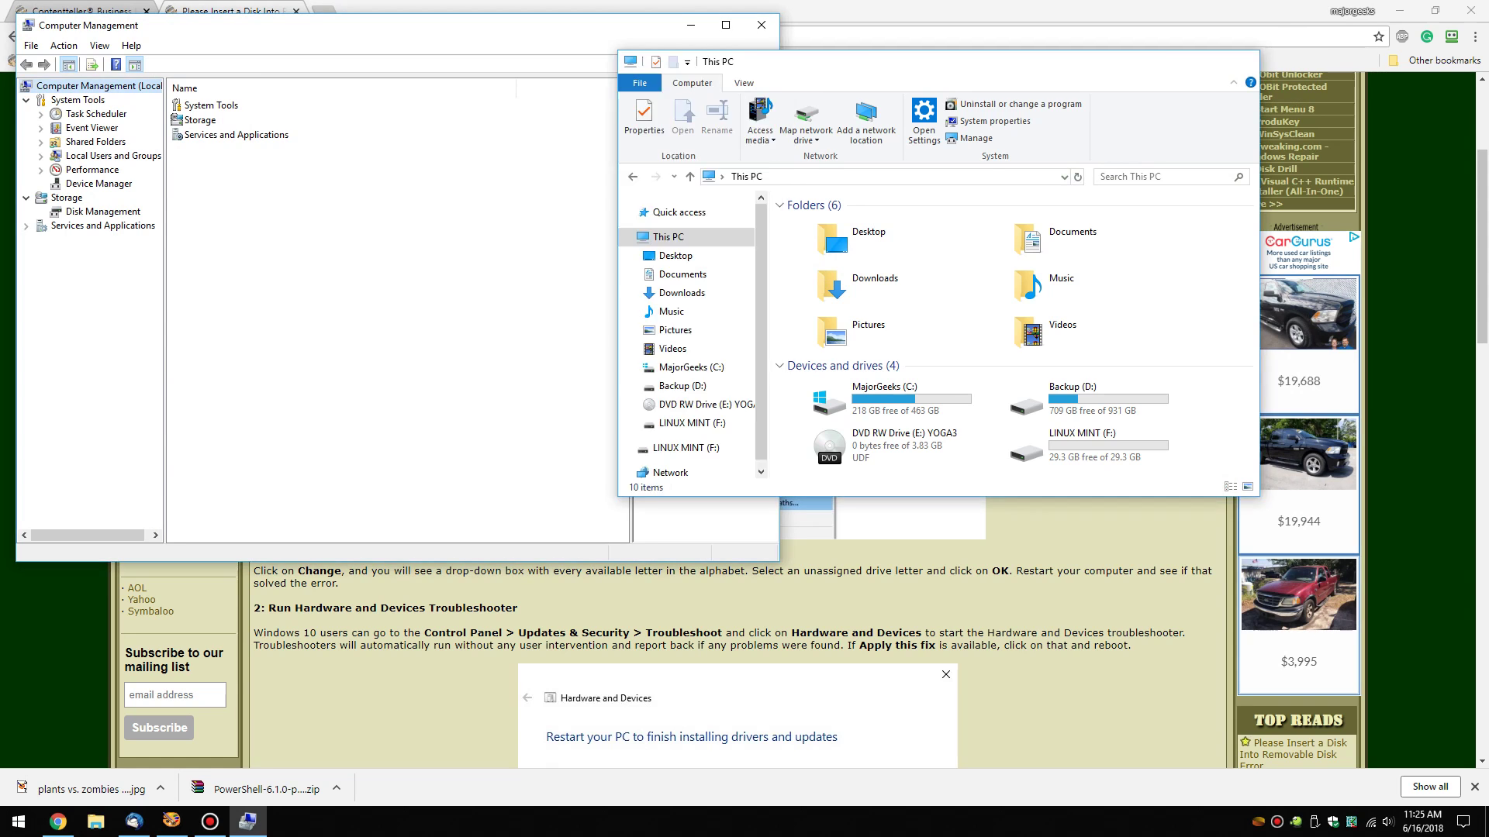
pyautogui.click(1241, 61)
pyautogui.moveTo(466, 34); pyautogui.dragTo(1135, 196)
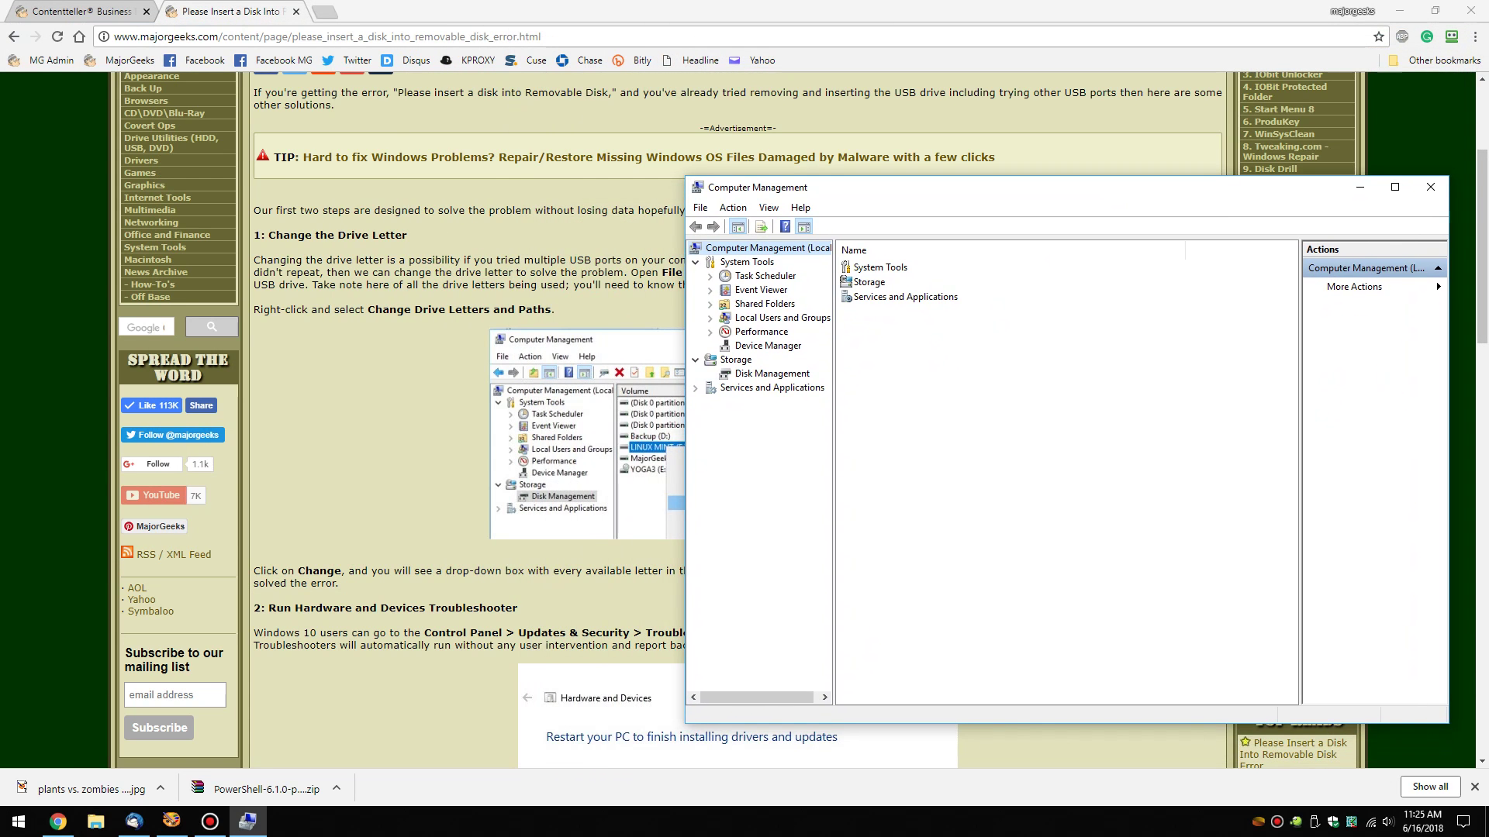
pyautogui.click(771, 374)
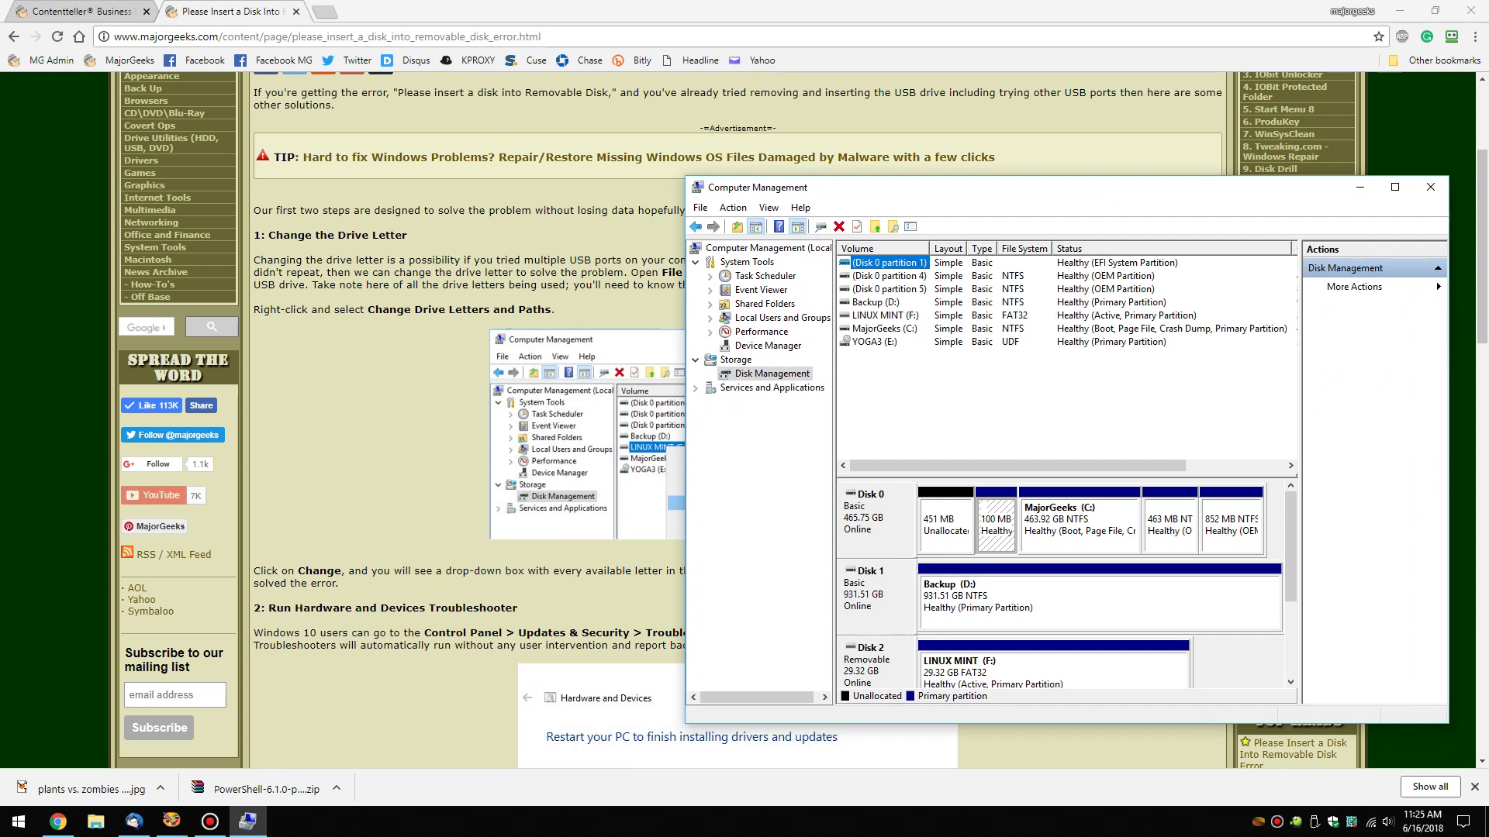
pyautogui.moveTo(957, 194); pyautogui.dragTo(907, 153)
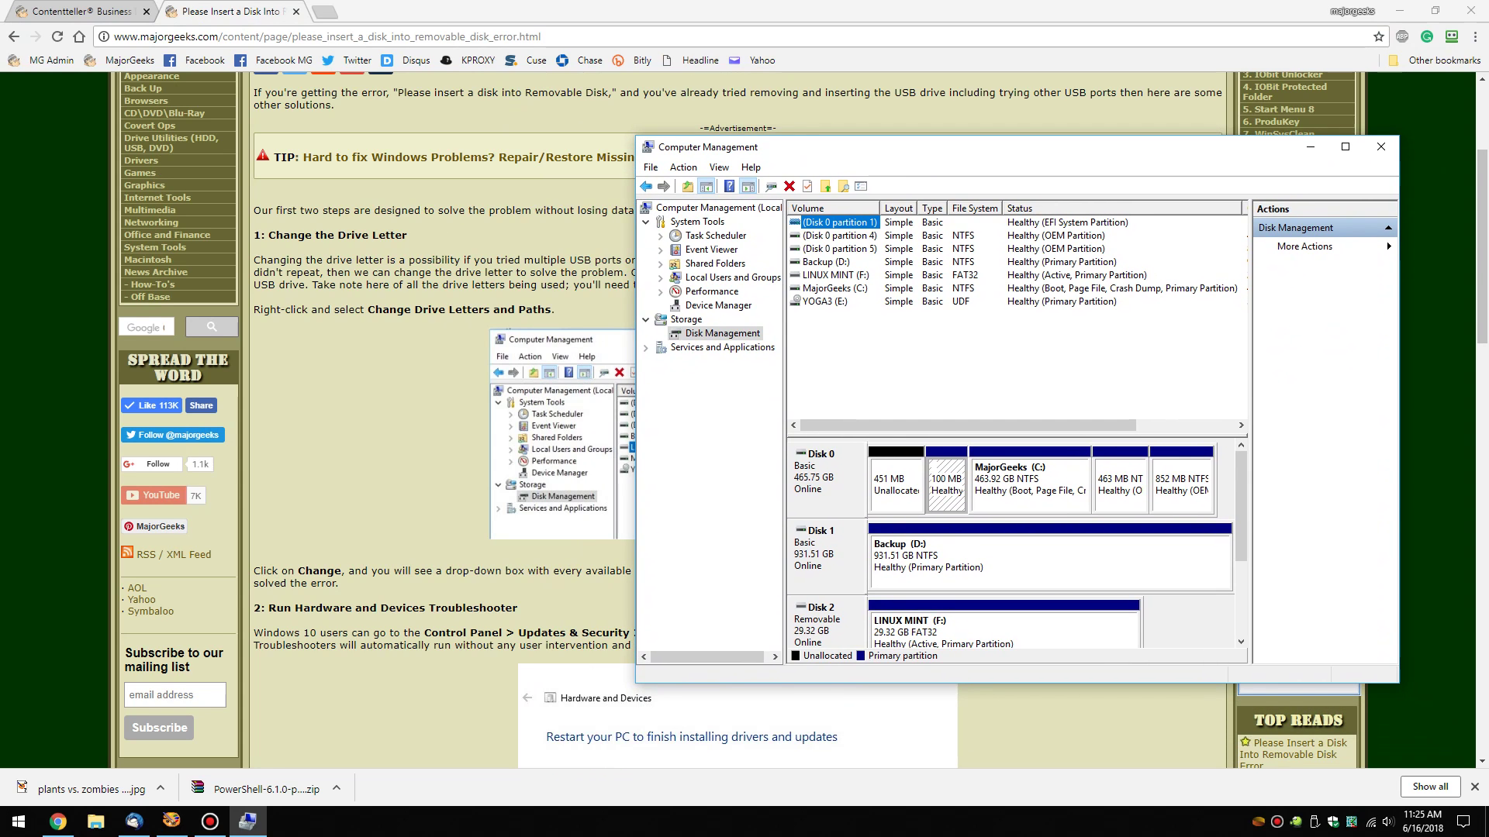
# Try to change the drive letter of the LINUX MINT (F:) volume to G
pyautogui.click(836, 275)
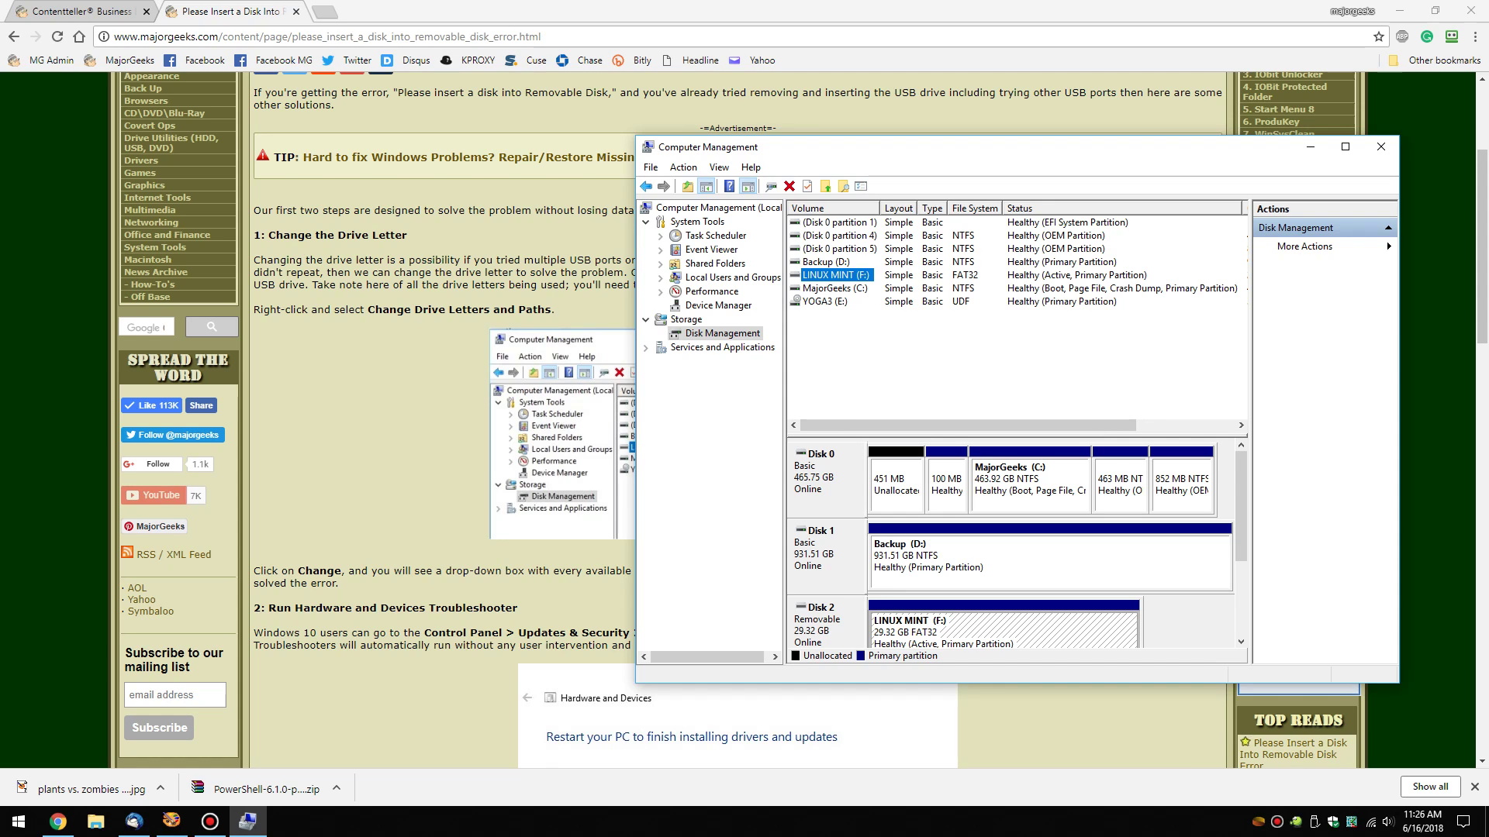
pyautogui.rightClick(841, 274)
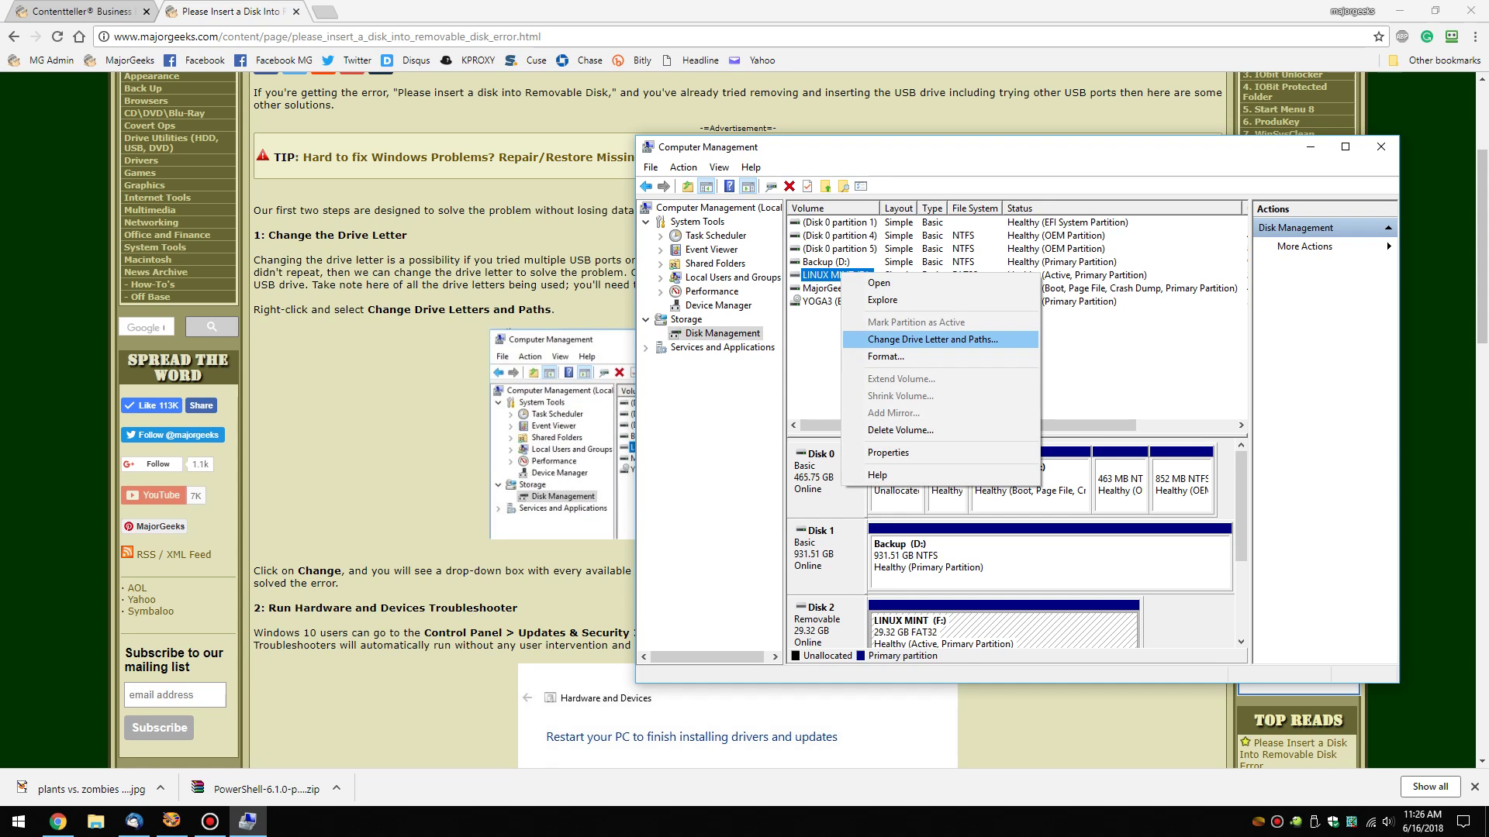
pyautogui.press('Return')
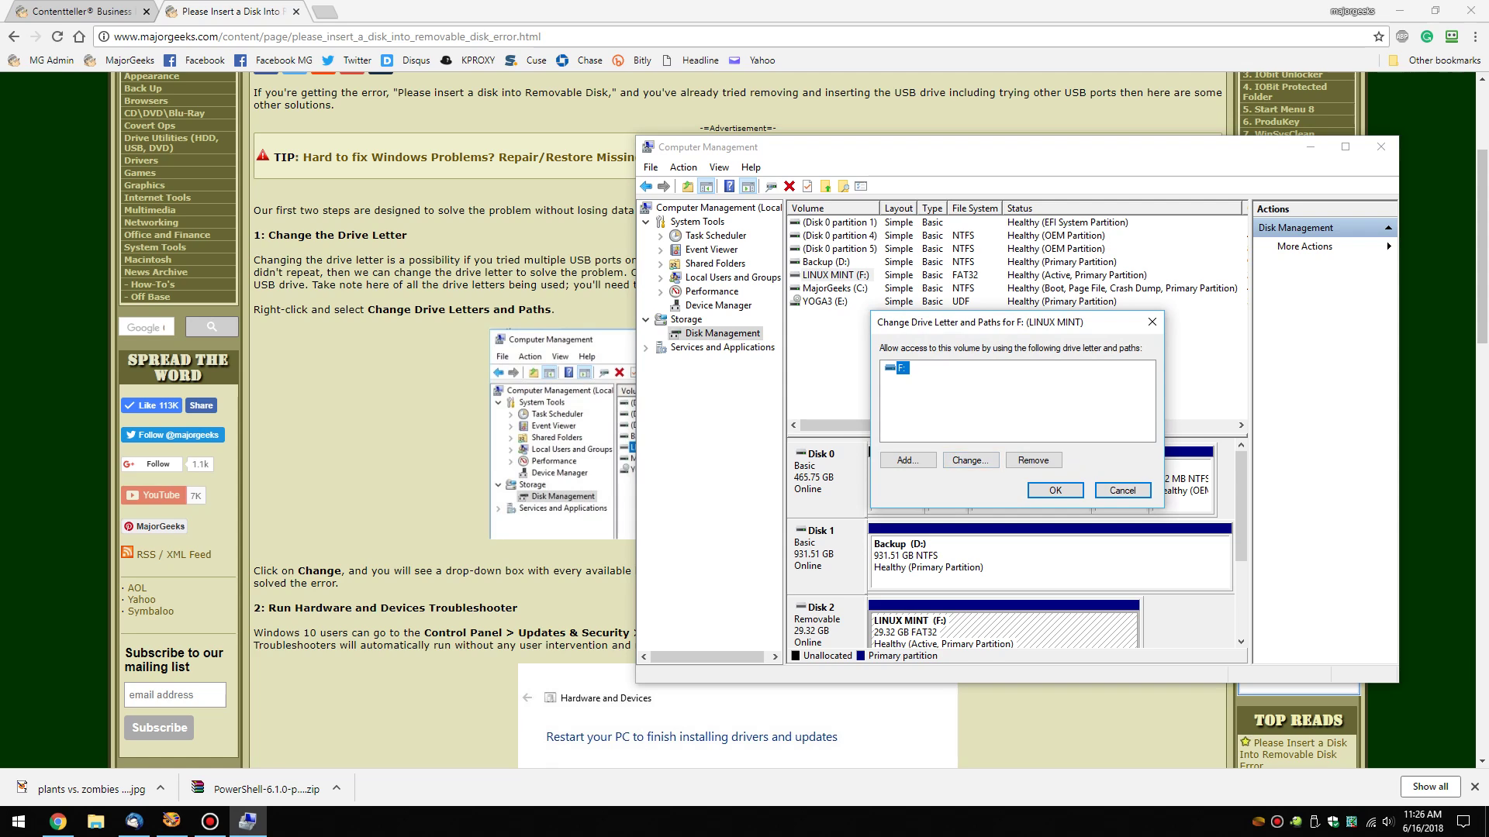
pyautogui.click(970, 460)
pyautogui.click(1137, 392)
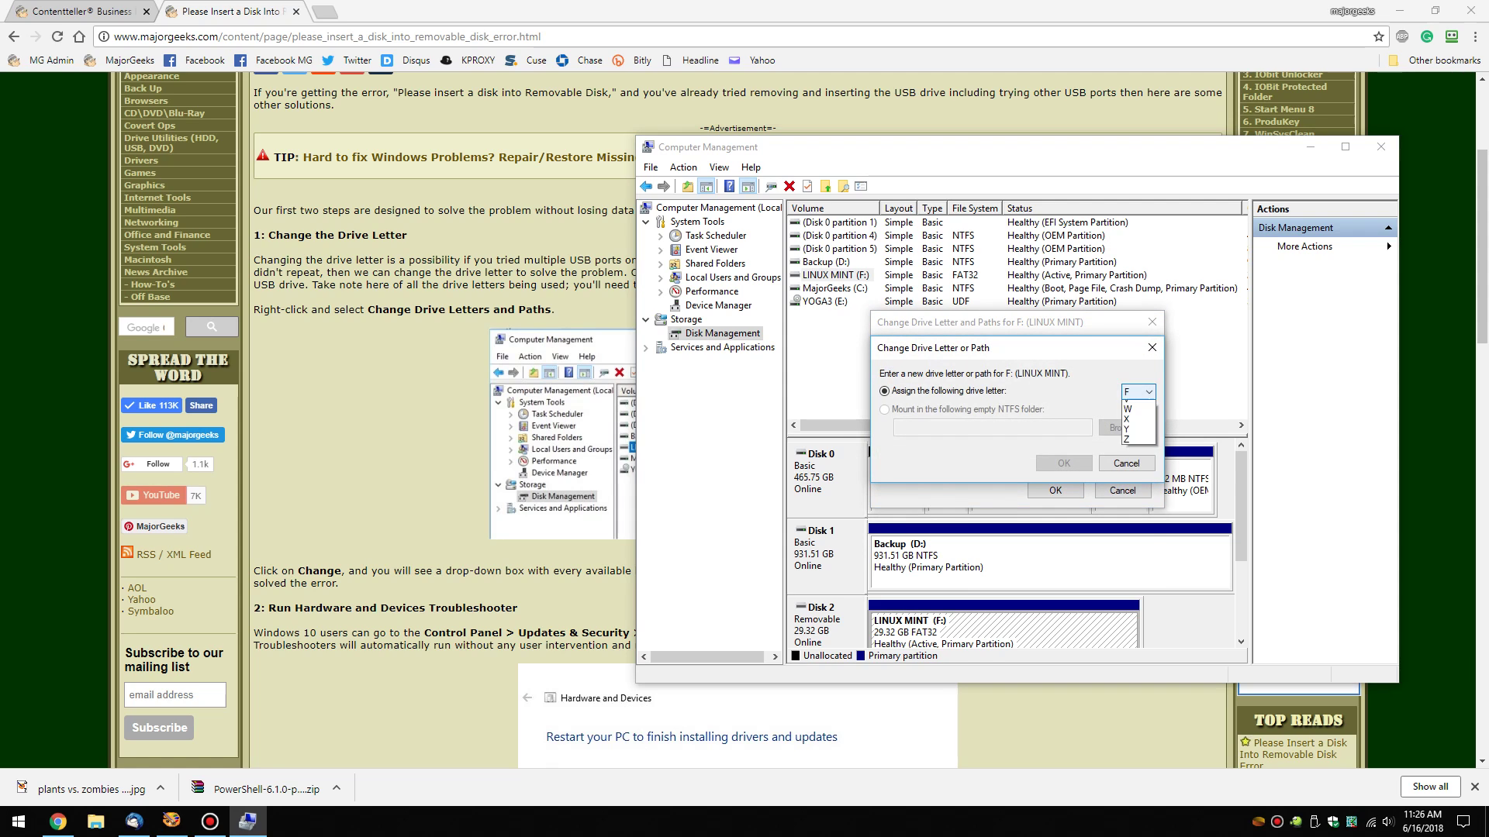
pyautogui.click(1138, 435)
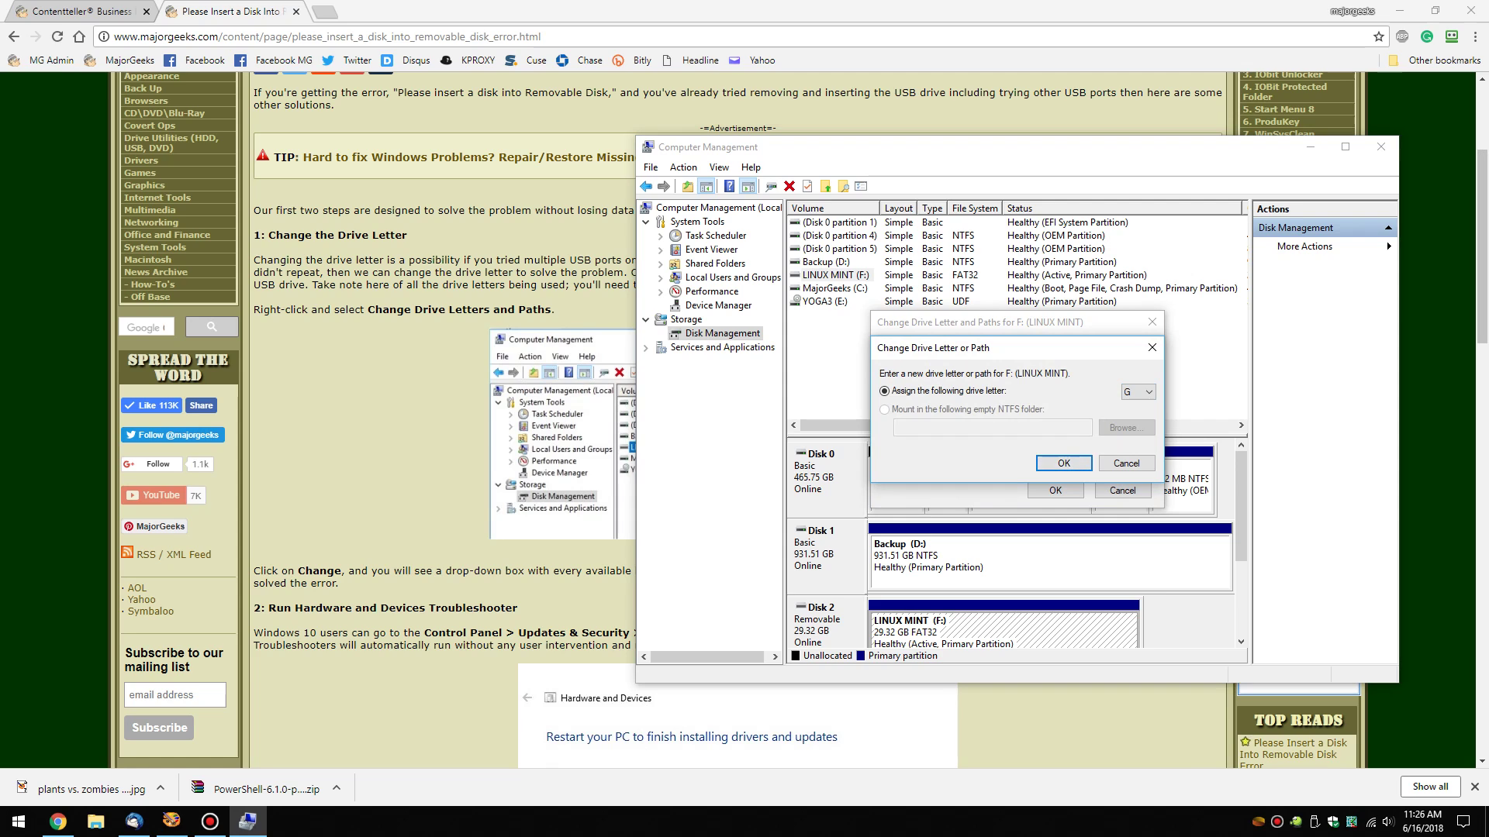
pyautogui.click(1126, 463)
pyautogui.click(1152, 321)
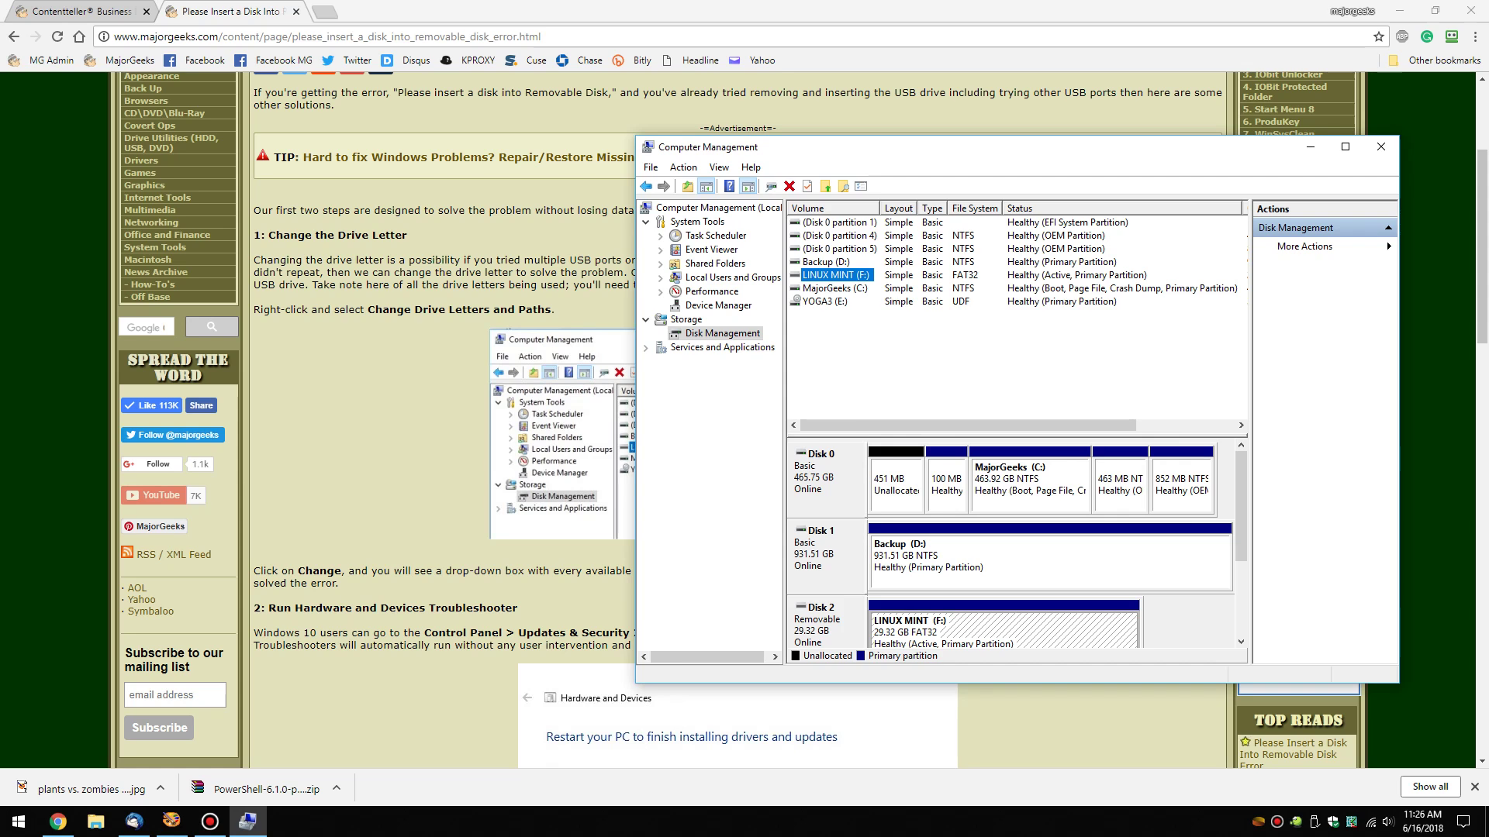
# Return to the article's Hardware and Devices Troubleshooter section and open the Troubleshoot page under Update & Security in Windows Settings
pyautogui.hotkey('alt', 'Tab')
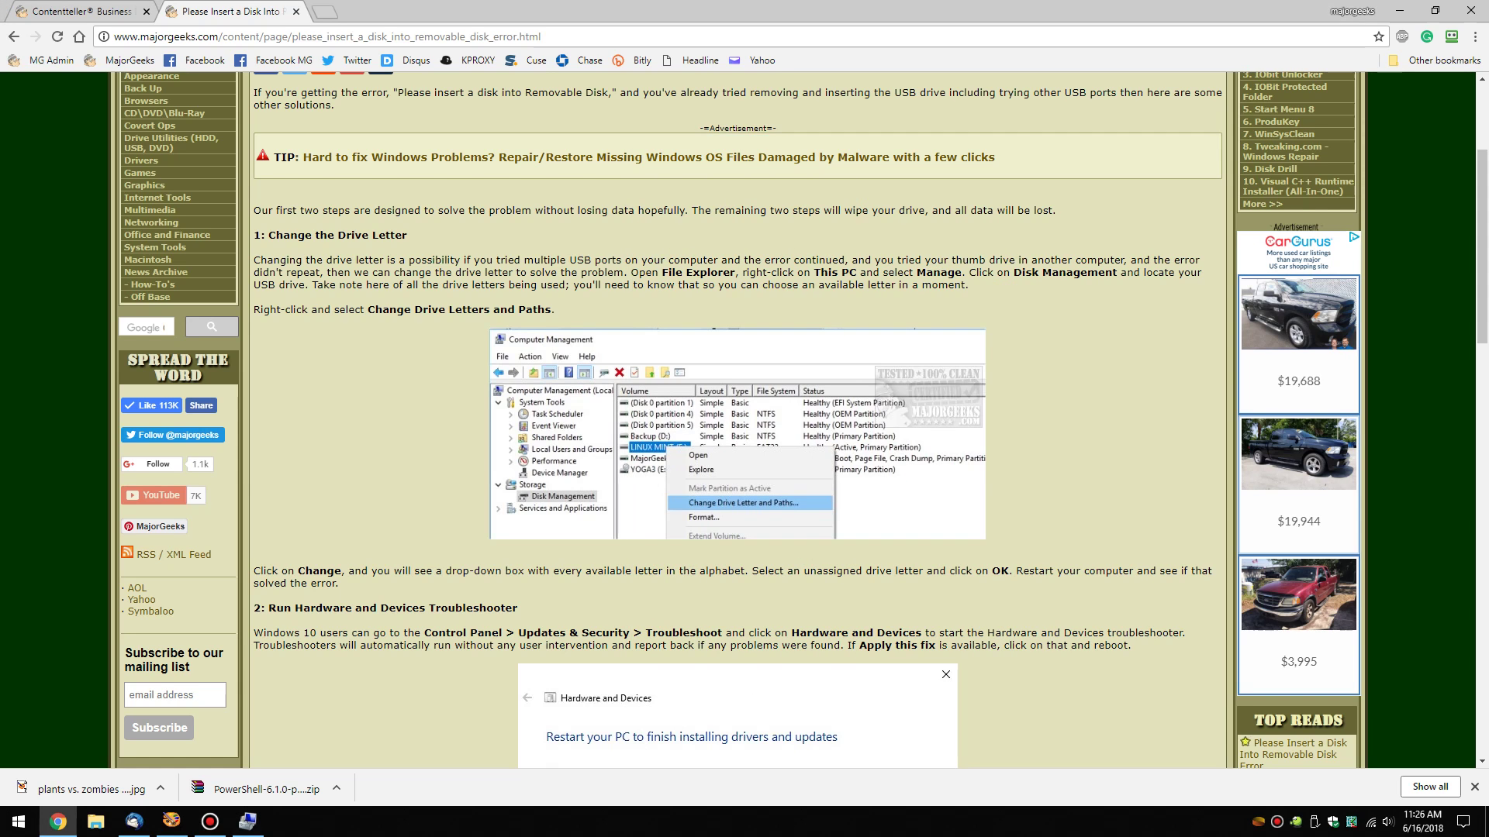
pyautogui.scroll(-4, 736, 419)
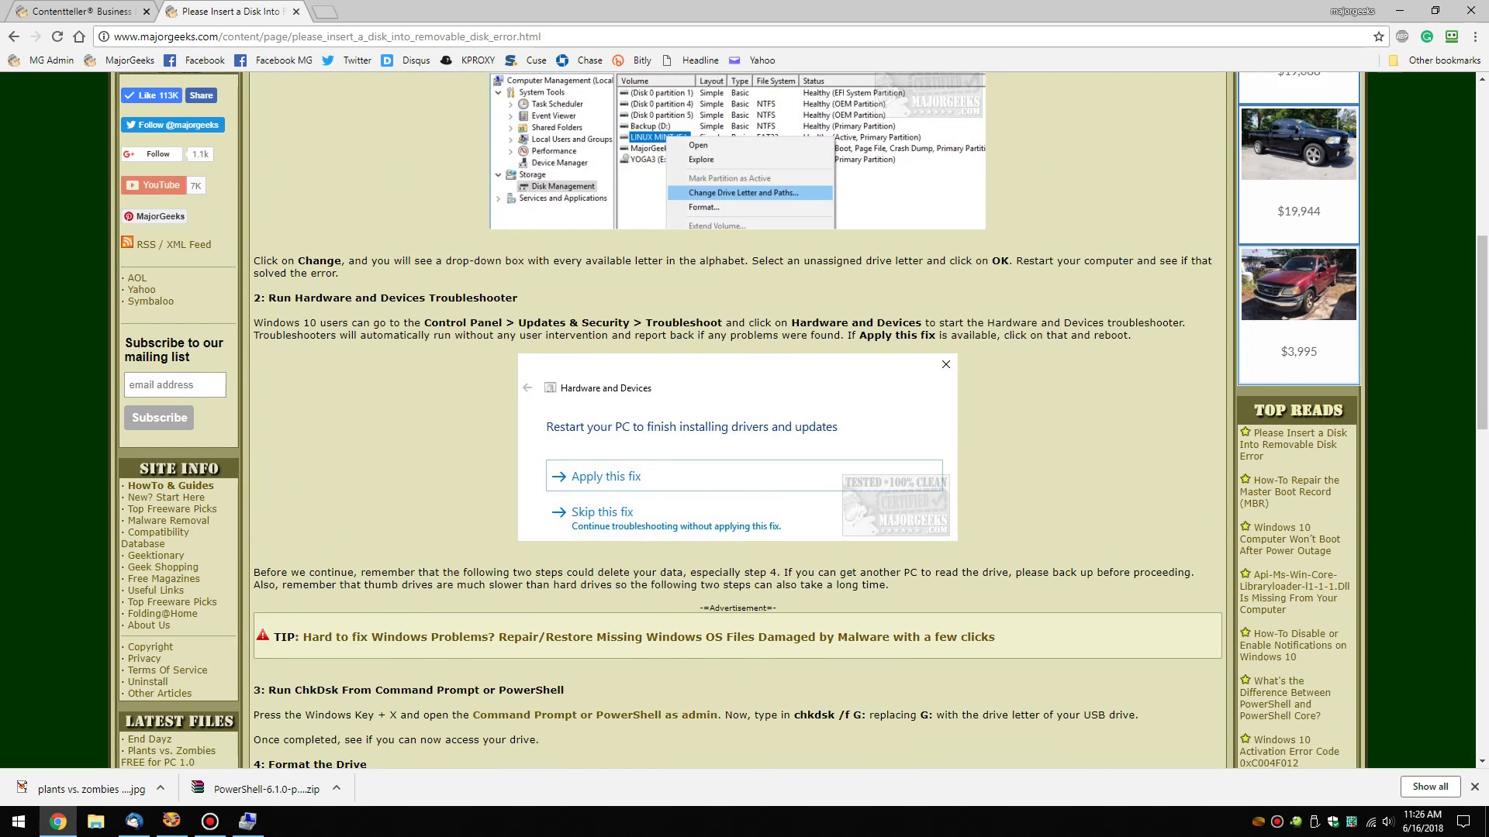
pyautogui.scroll(-1, 736, 419)
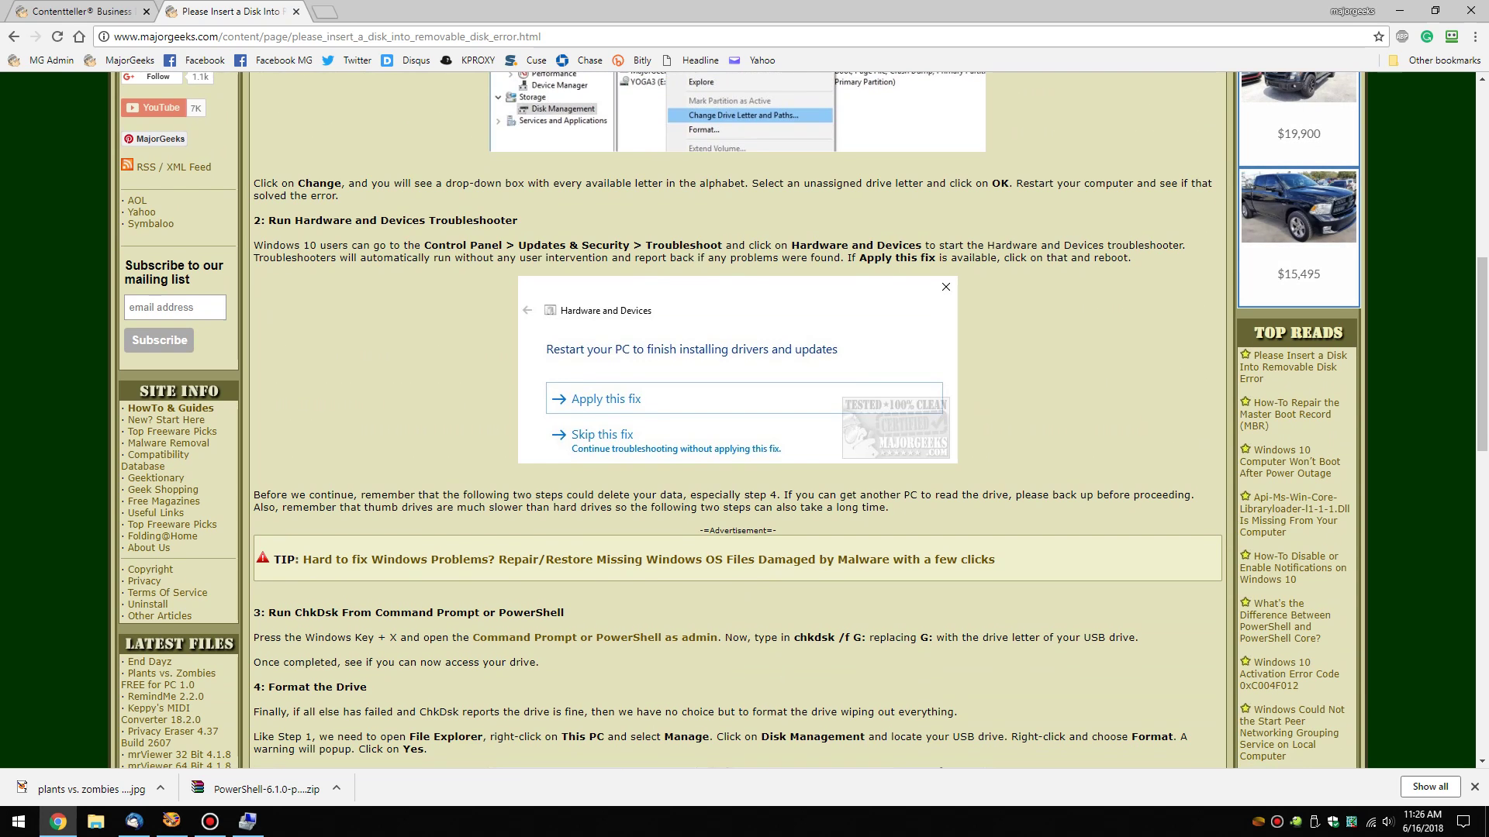
pyautogui.press('super')
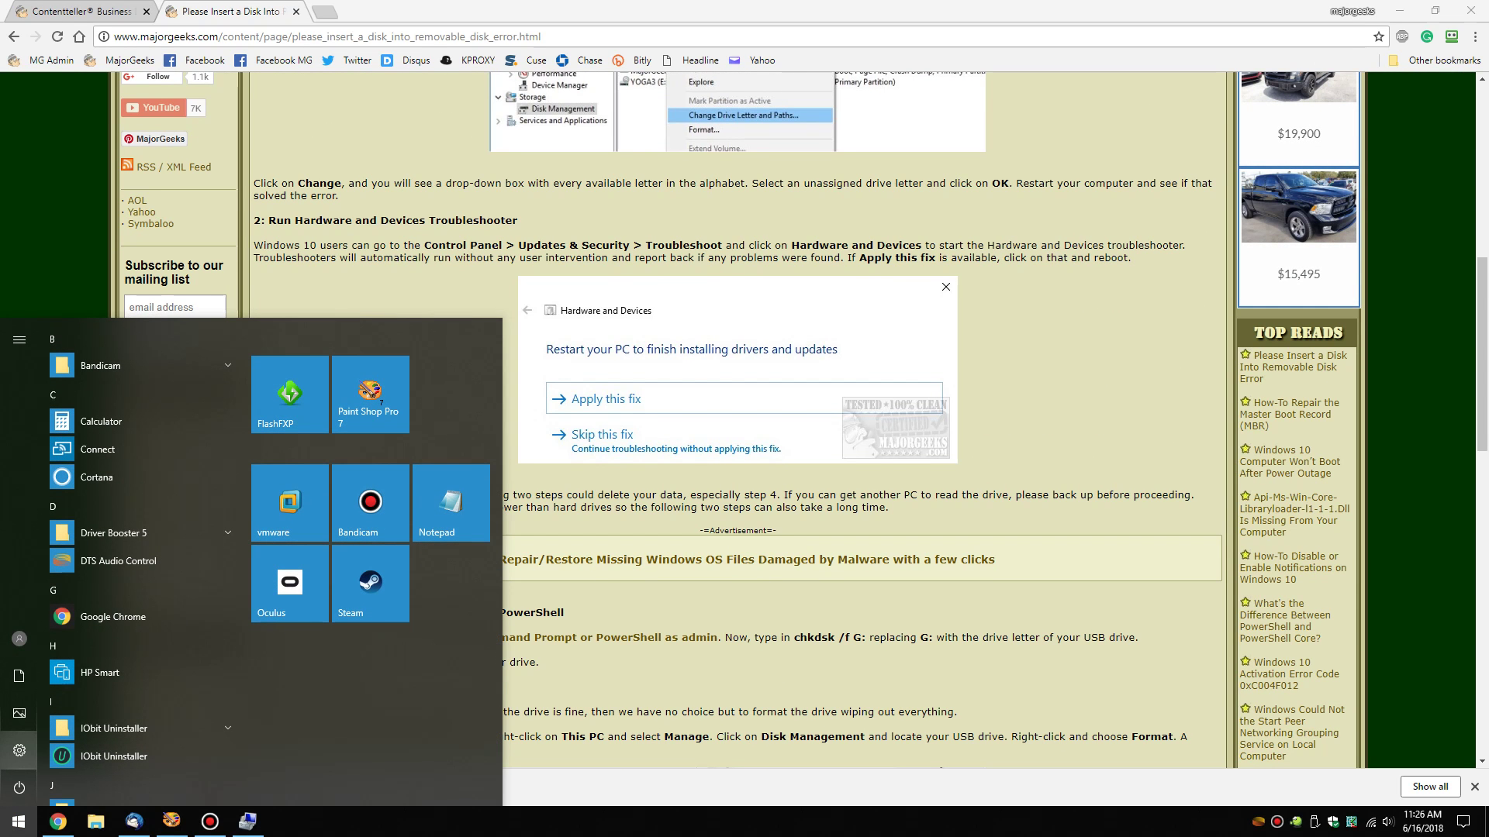
pyautogui.click(19, 750)
pyautogui.scroll(-1, 1318, 427)
pyautogui.click(1318, 419)
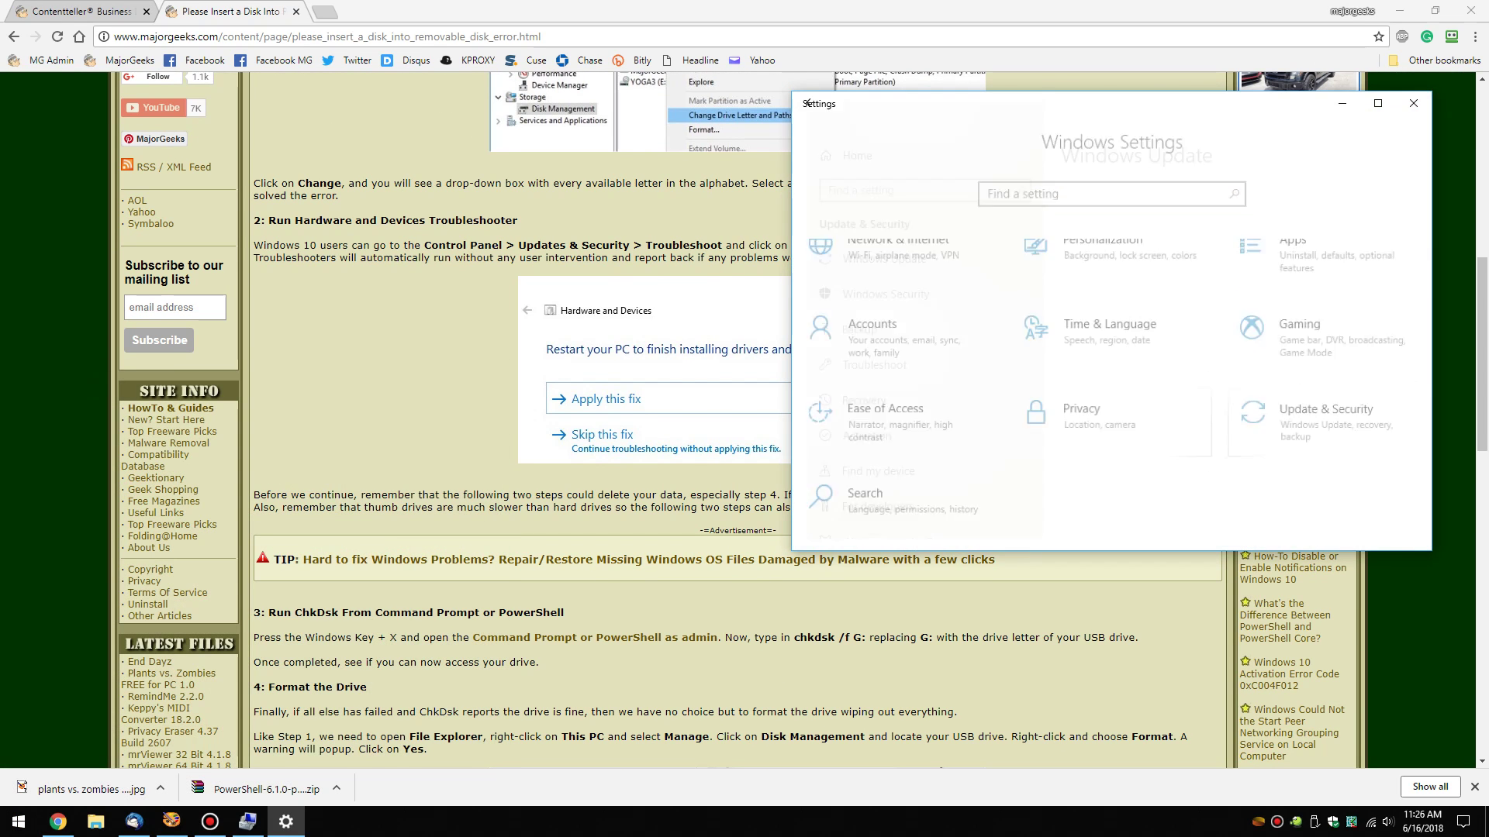
pyautogui.click(861, 366)
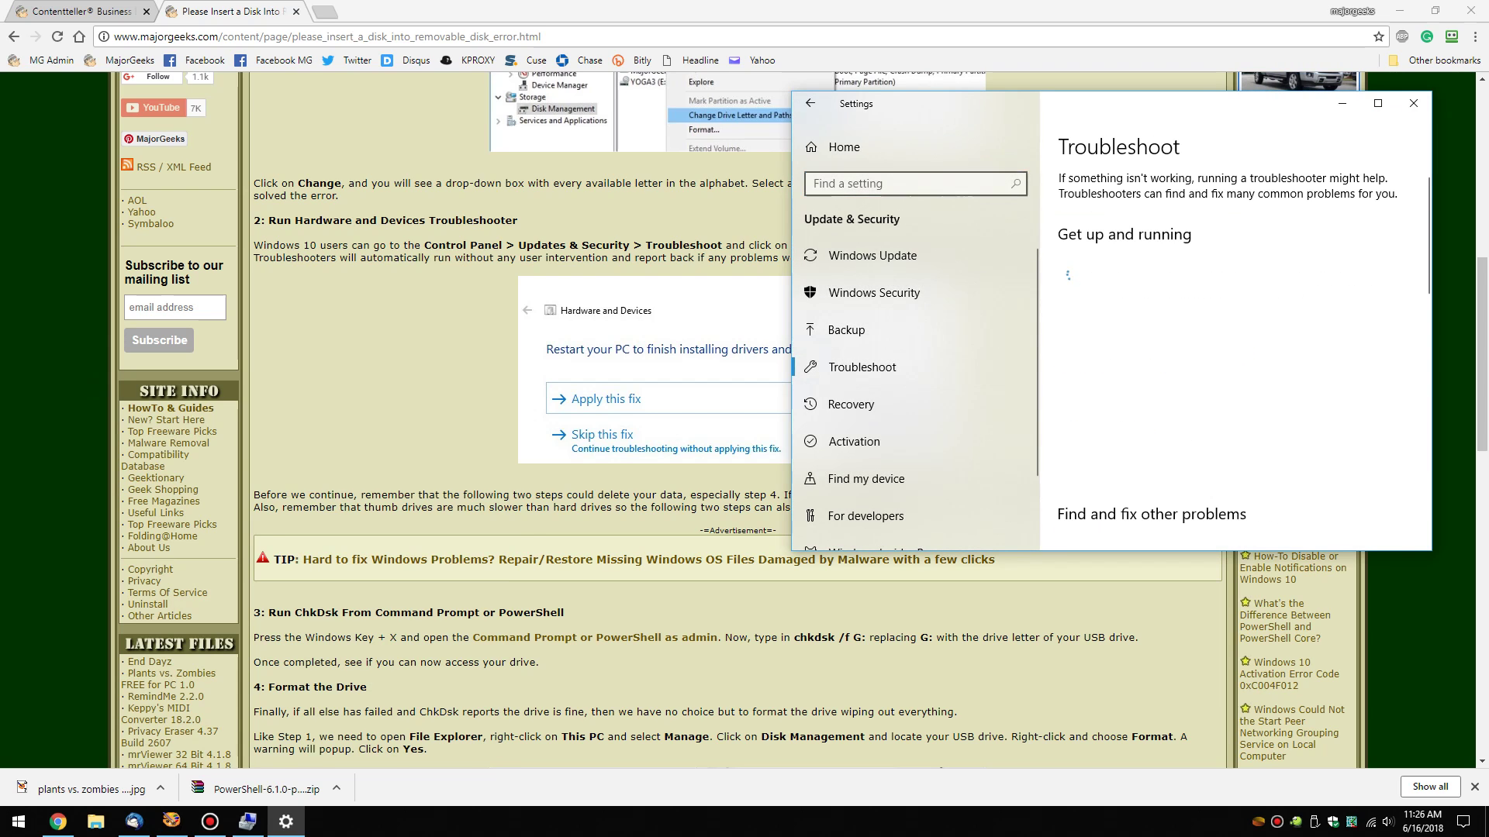
# Run the Hardware and Devices troubleshooter and exit it without applying the suggested fix
pyautogui.scroll(-5, 1241, 333)
pyautogui.scroll(-2, 1209, 349)
pyautogui.scroll(2, 1210, 349)
pyautogui.click(1210, 314)
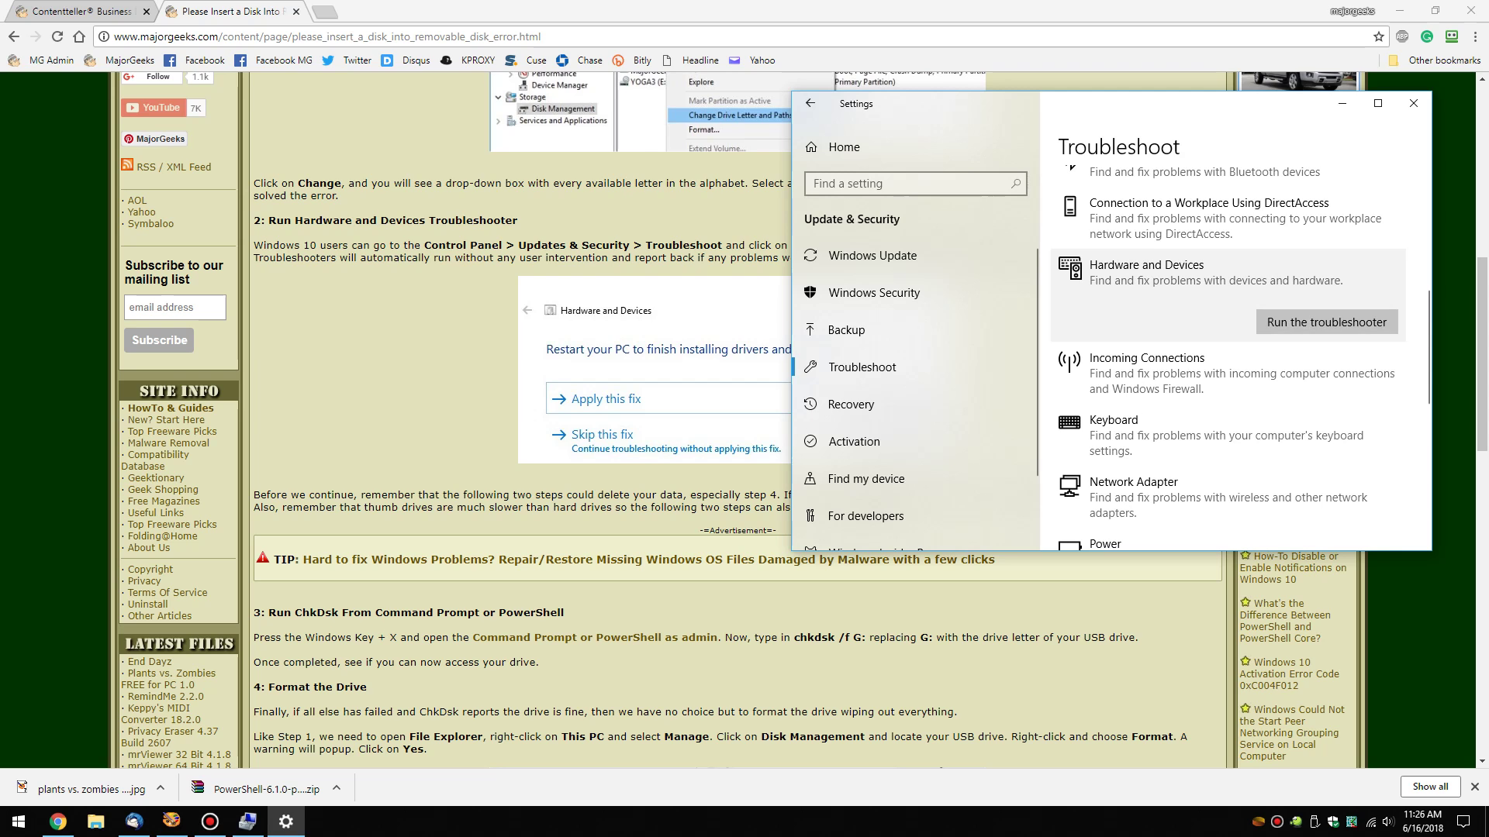
pyautogui.click(1326, 321)
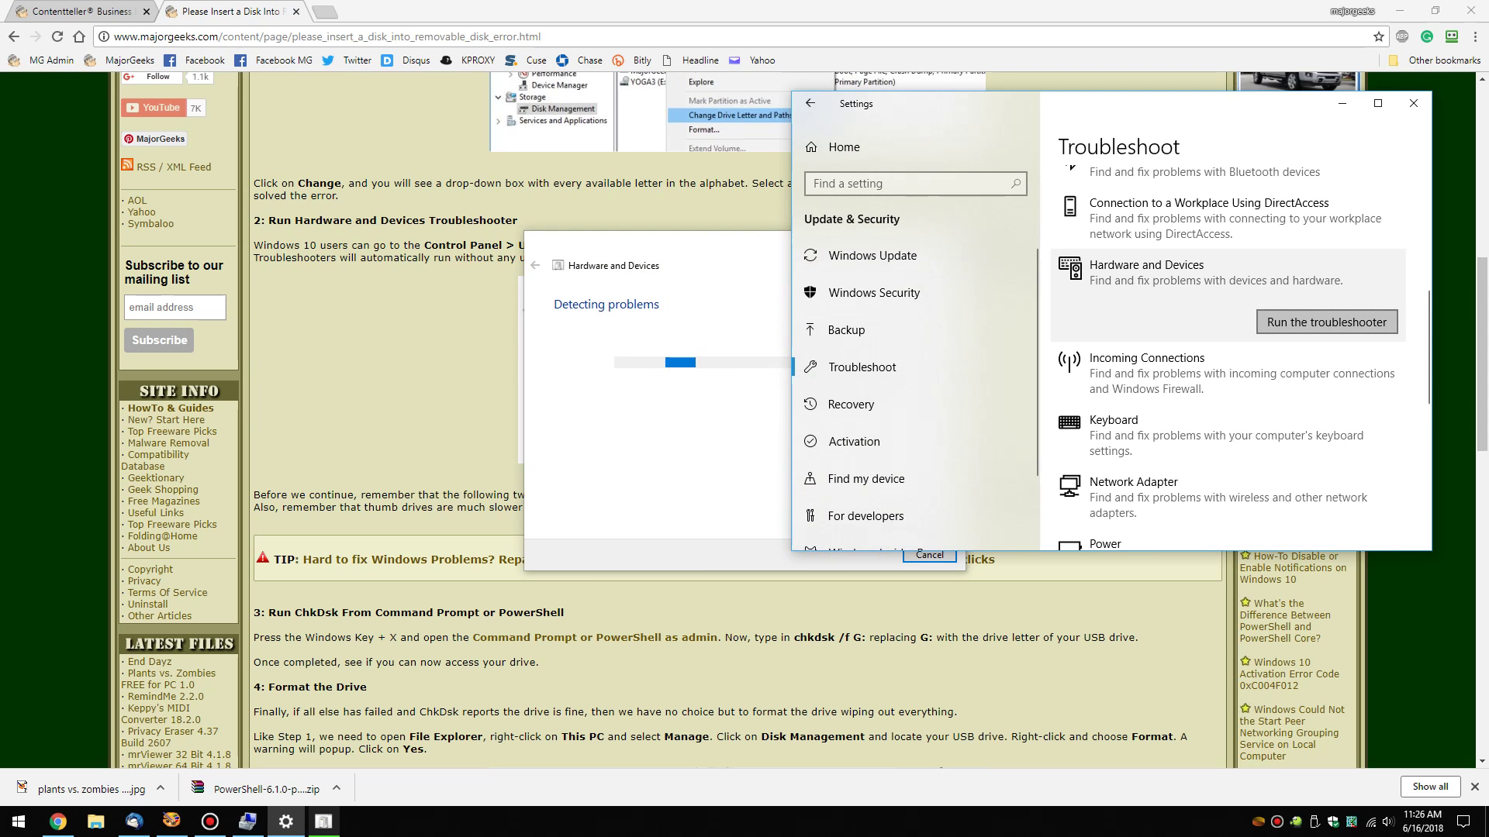
pyautogui.click(1413, 103)
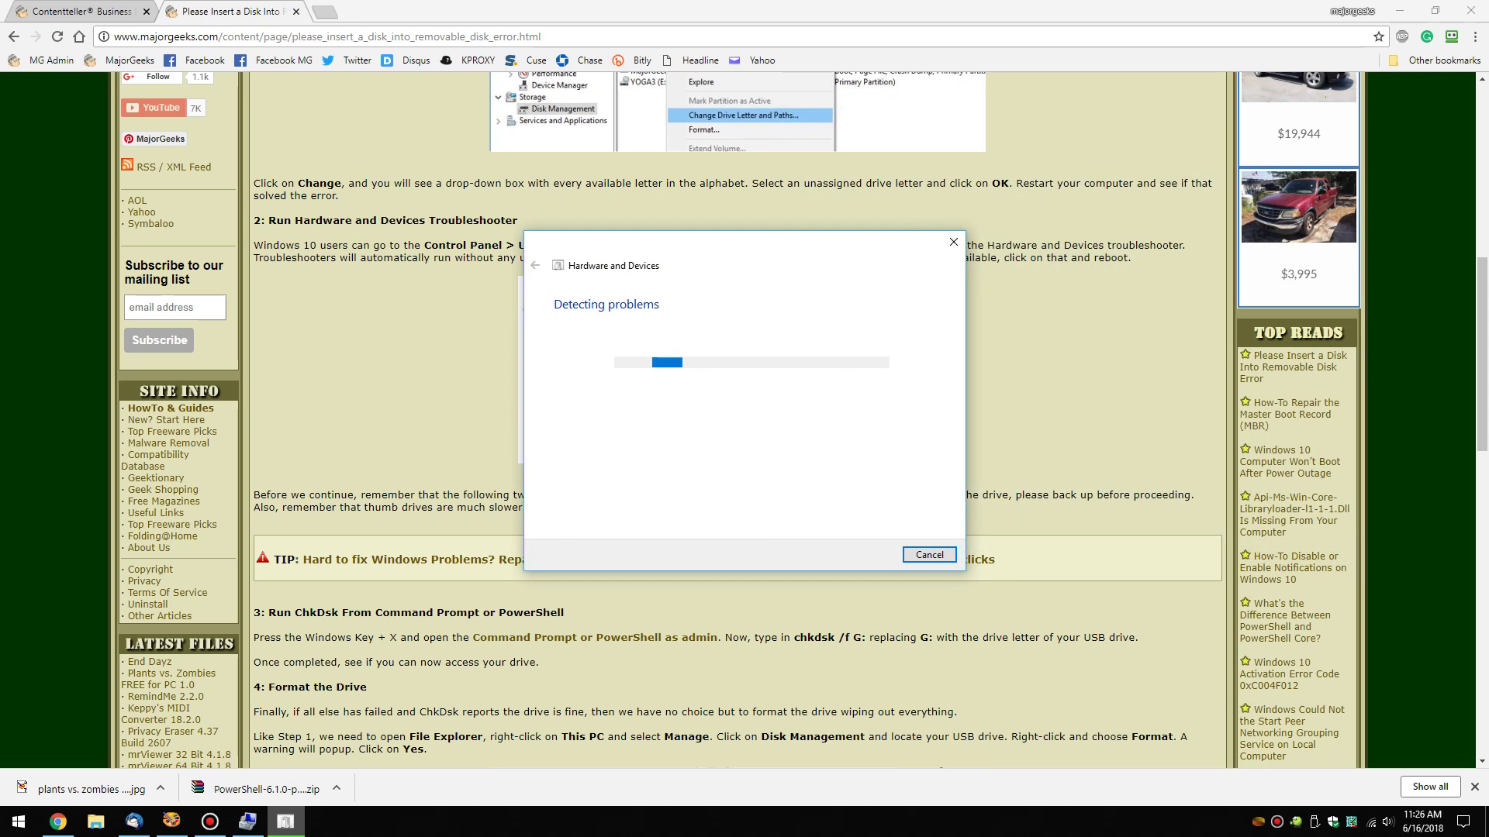
pyautogui.moveTo(745, 242); pyautogui.dragTo(1184, 204)
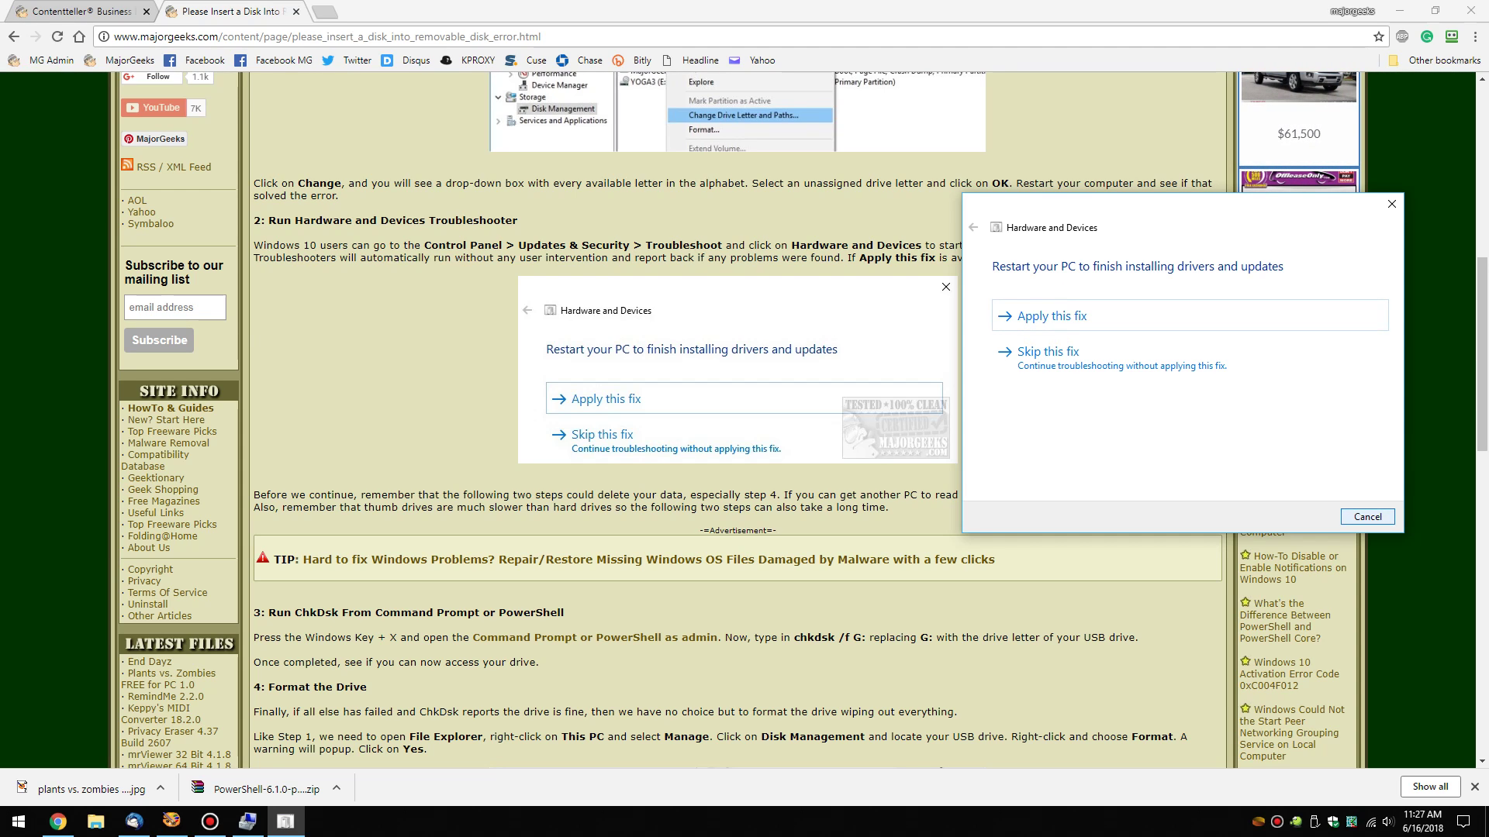
pyautogui.click(1367, 517)
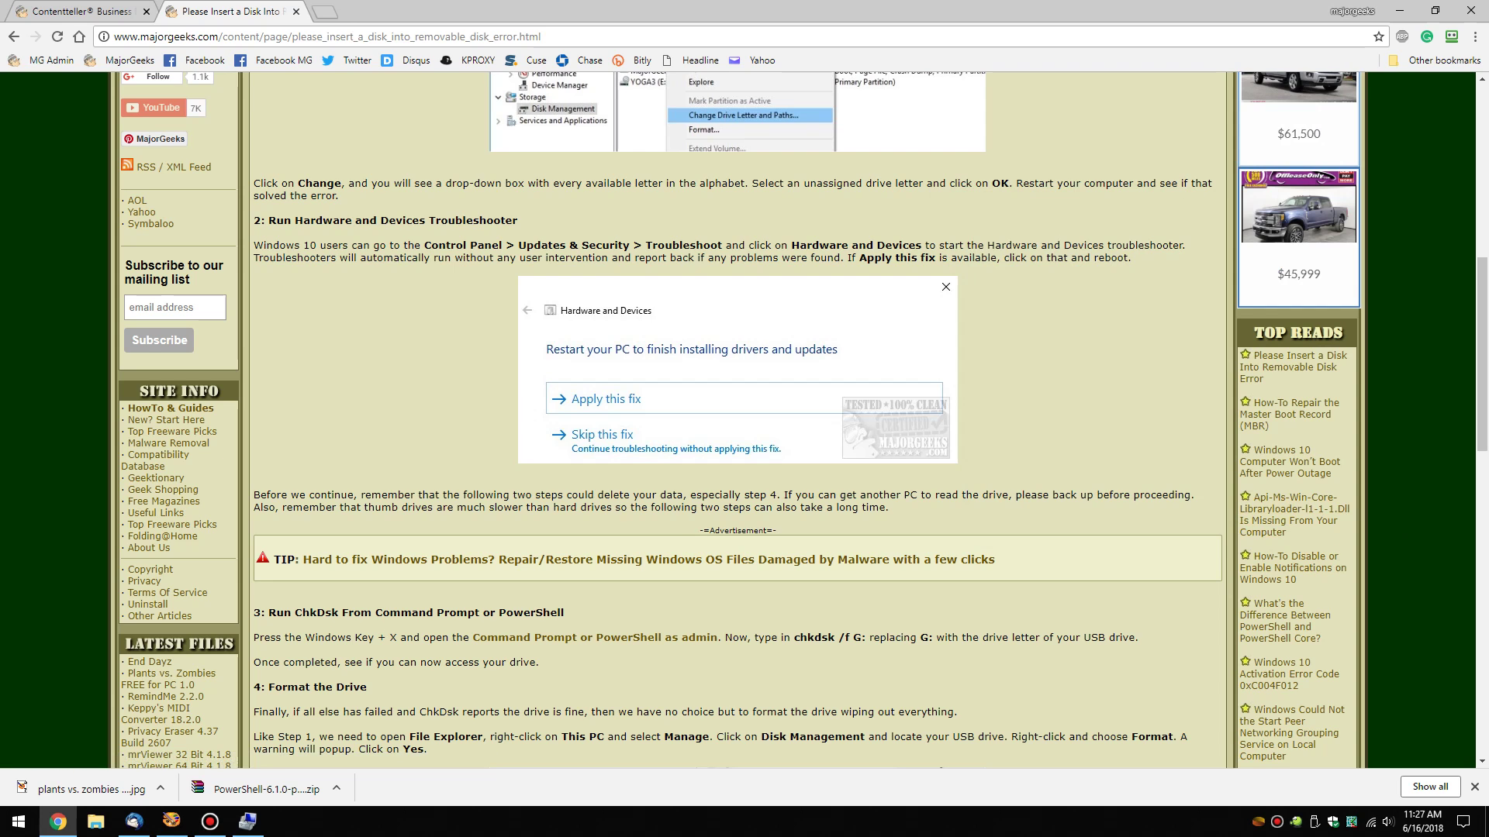
# Review the article's ChkDsk section and open Windows PowerShell as administrator beside it
pyautogui.scroll(-3, 745, 419)
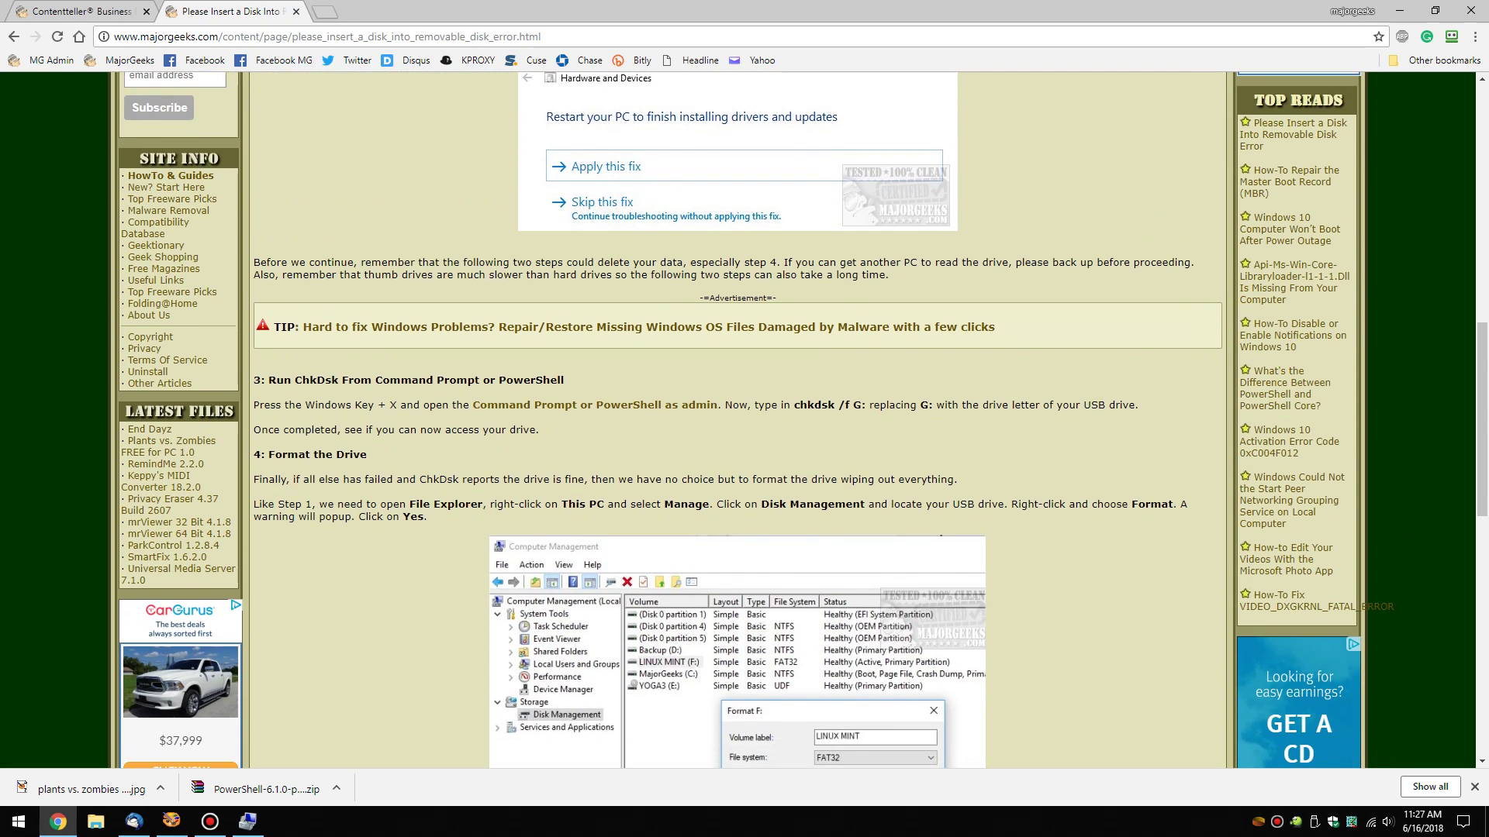
pyautogui.scroll(-1, 744, 419)
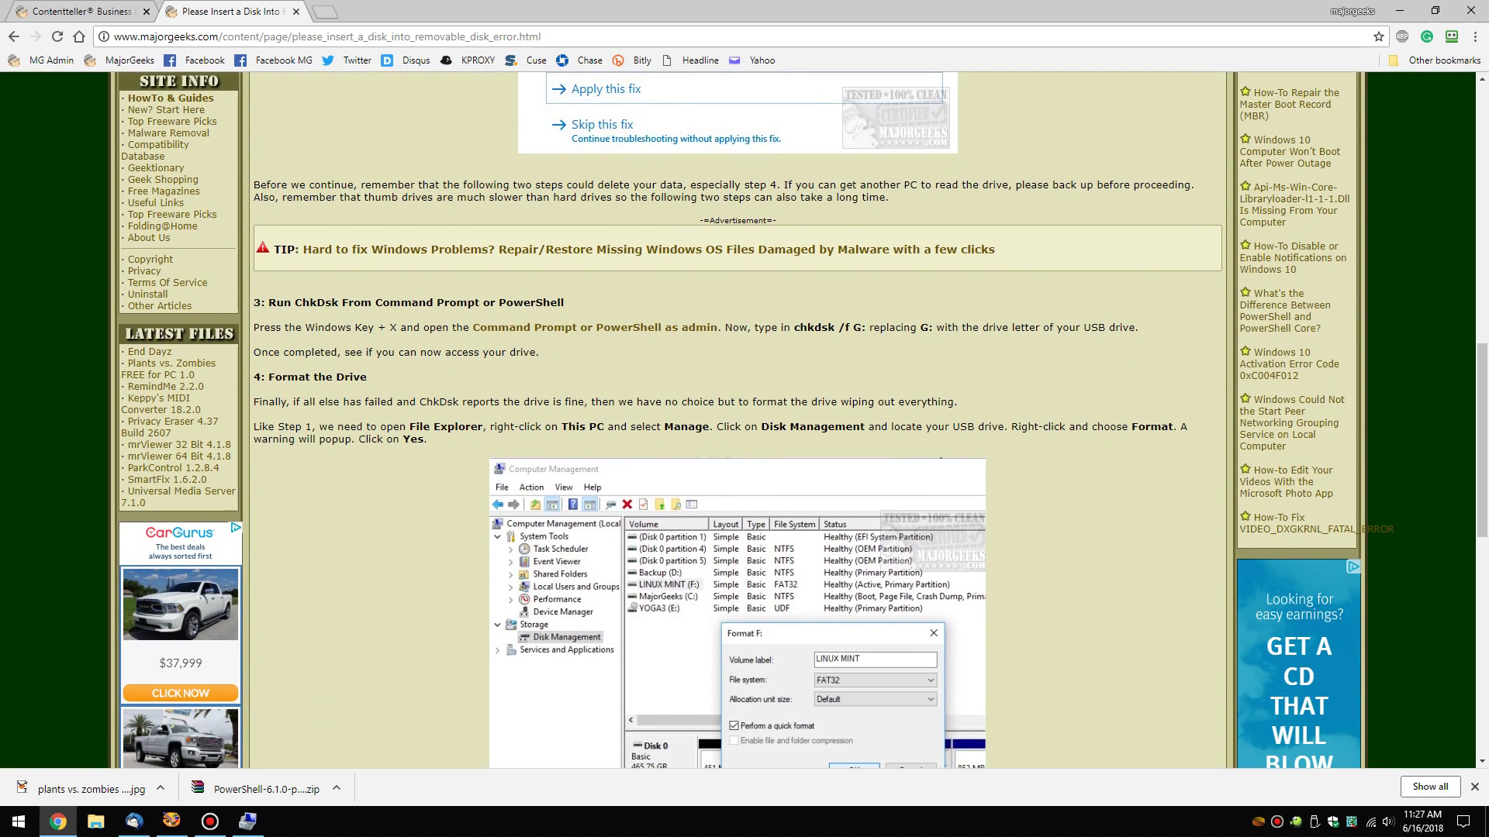
pyautogui.moveTo(256, 282); pyautogui.dragTo(1097, 427)
pyautogui.click(1097, 428)
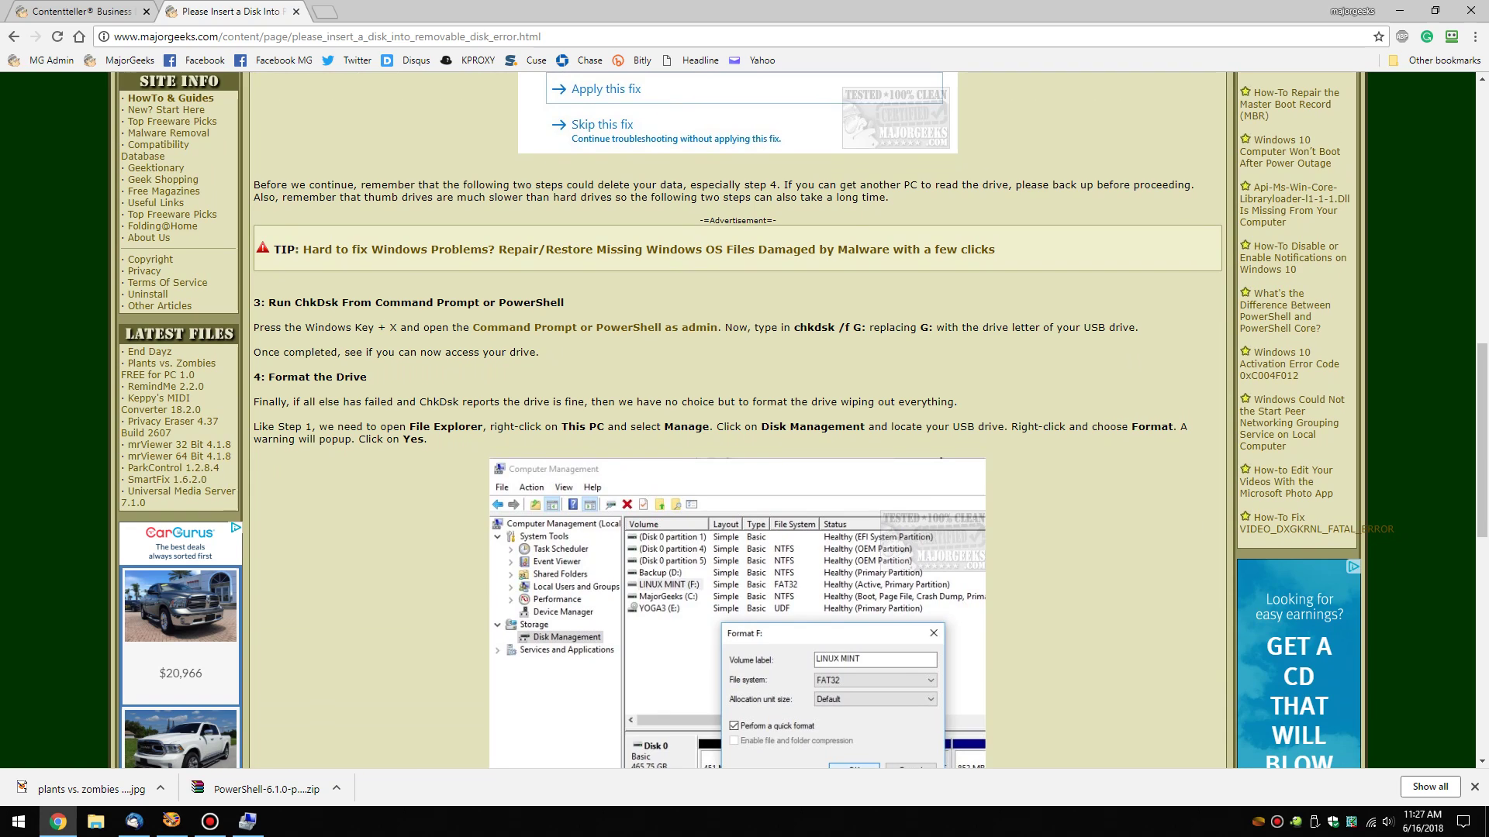
pyautogui.press('super+x')
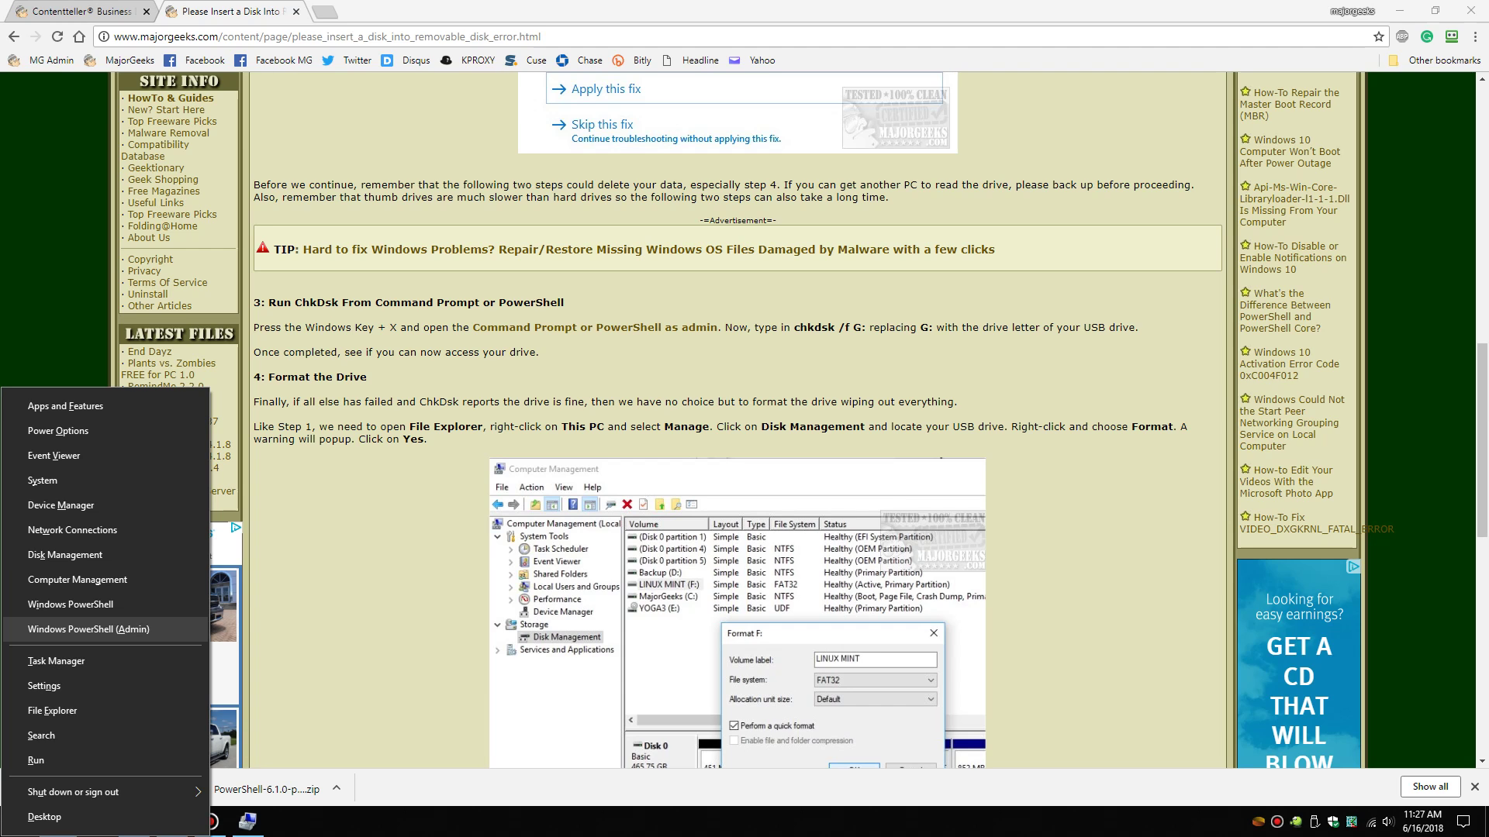
pyautogui.press('Return')
pyautogui.moveTo(537, 53); pyautogui.dragTo(1307, 39)
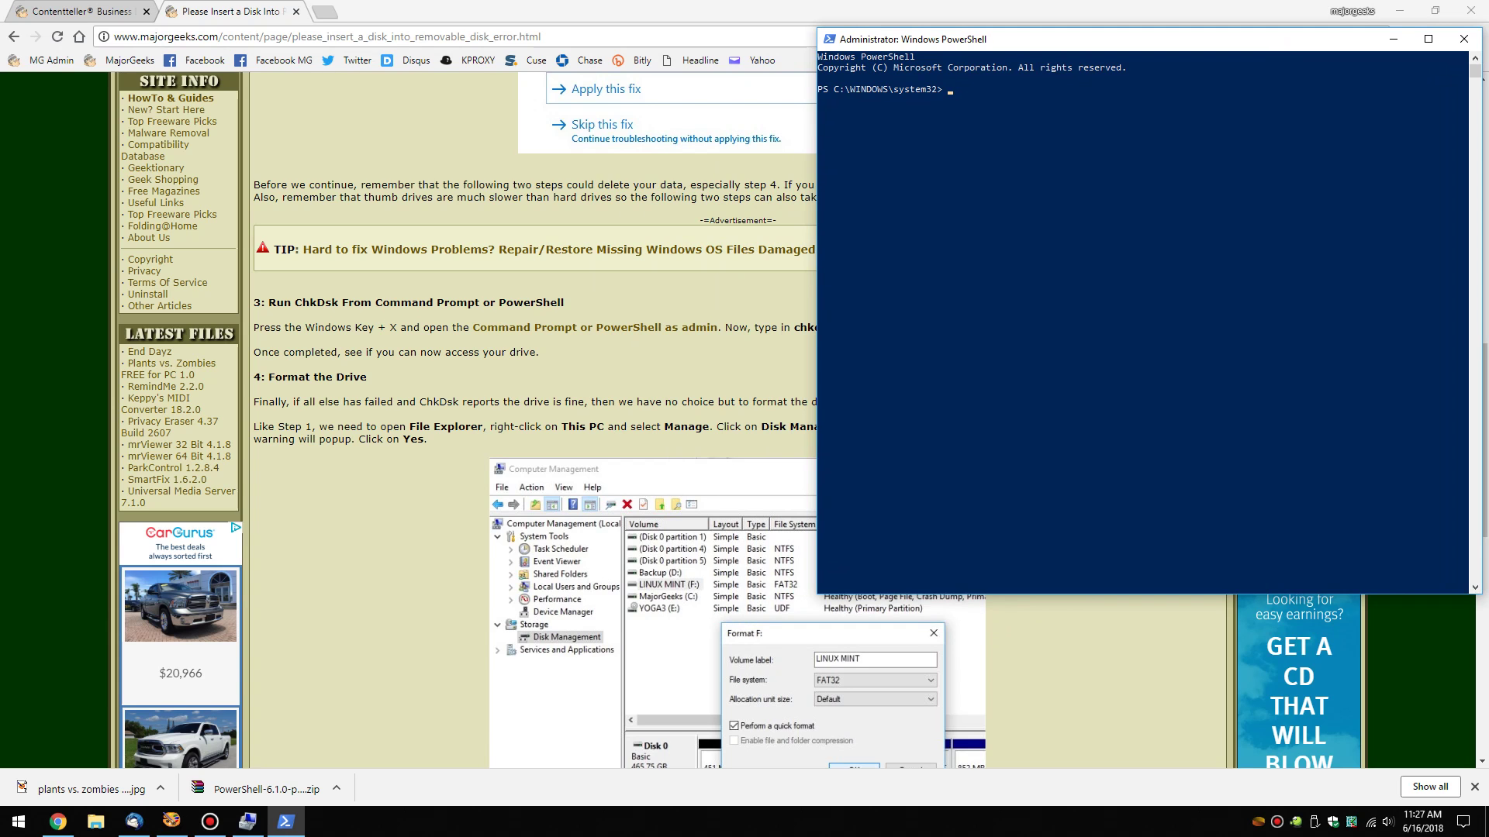
pyautogui.click(19, 822)
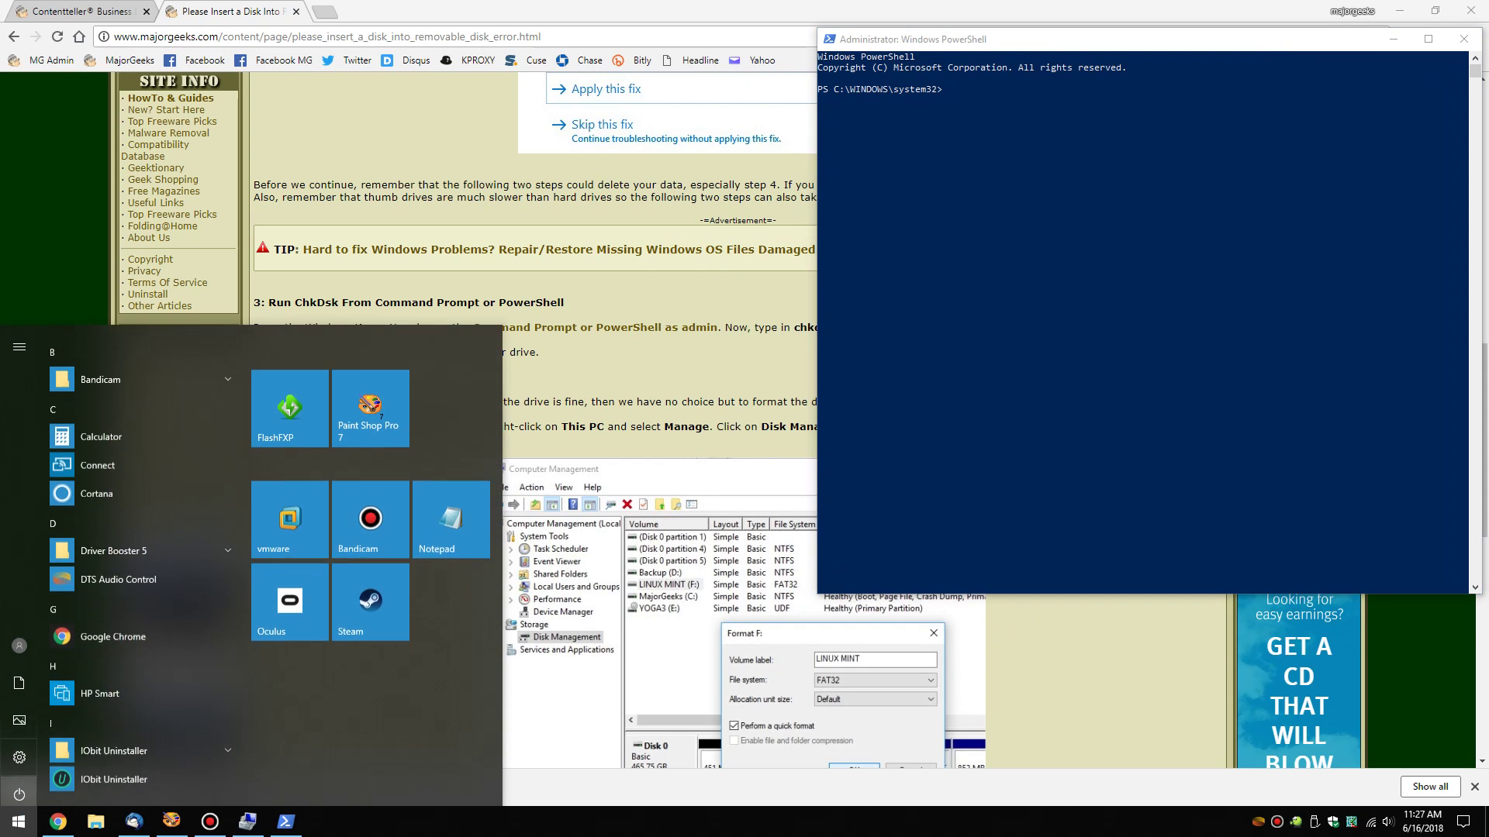
pyautogui.scroll(-10, 142, 698)
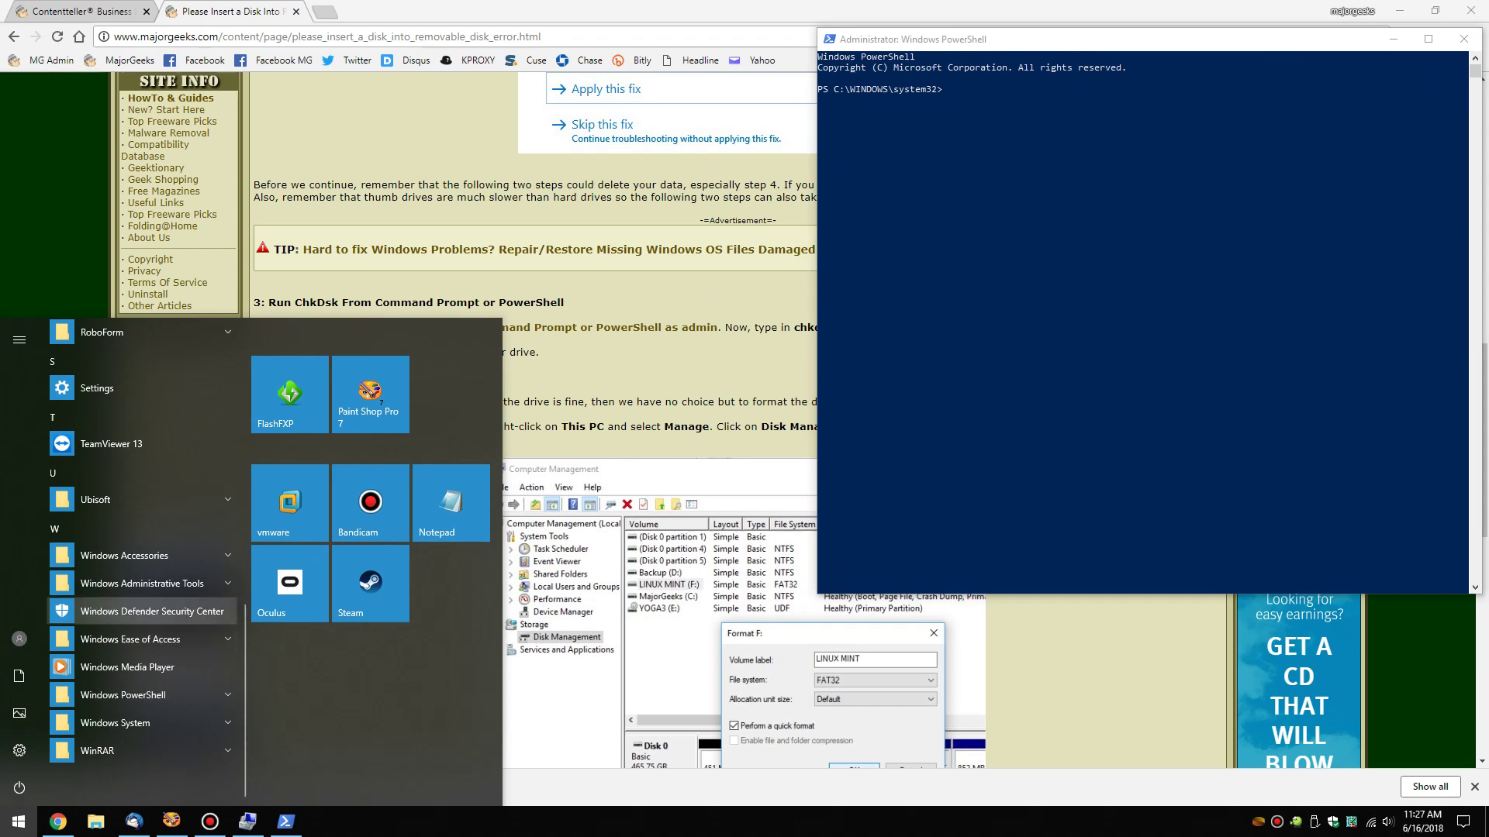
pyautogui.click(659, 280)
pyautogui.press('Escape')
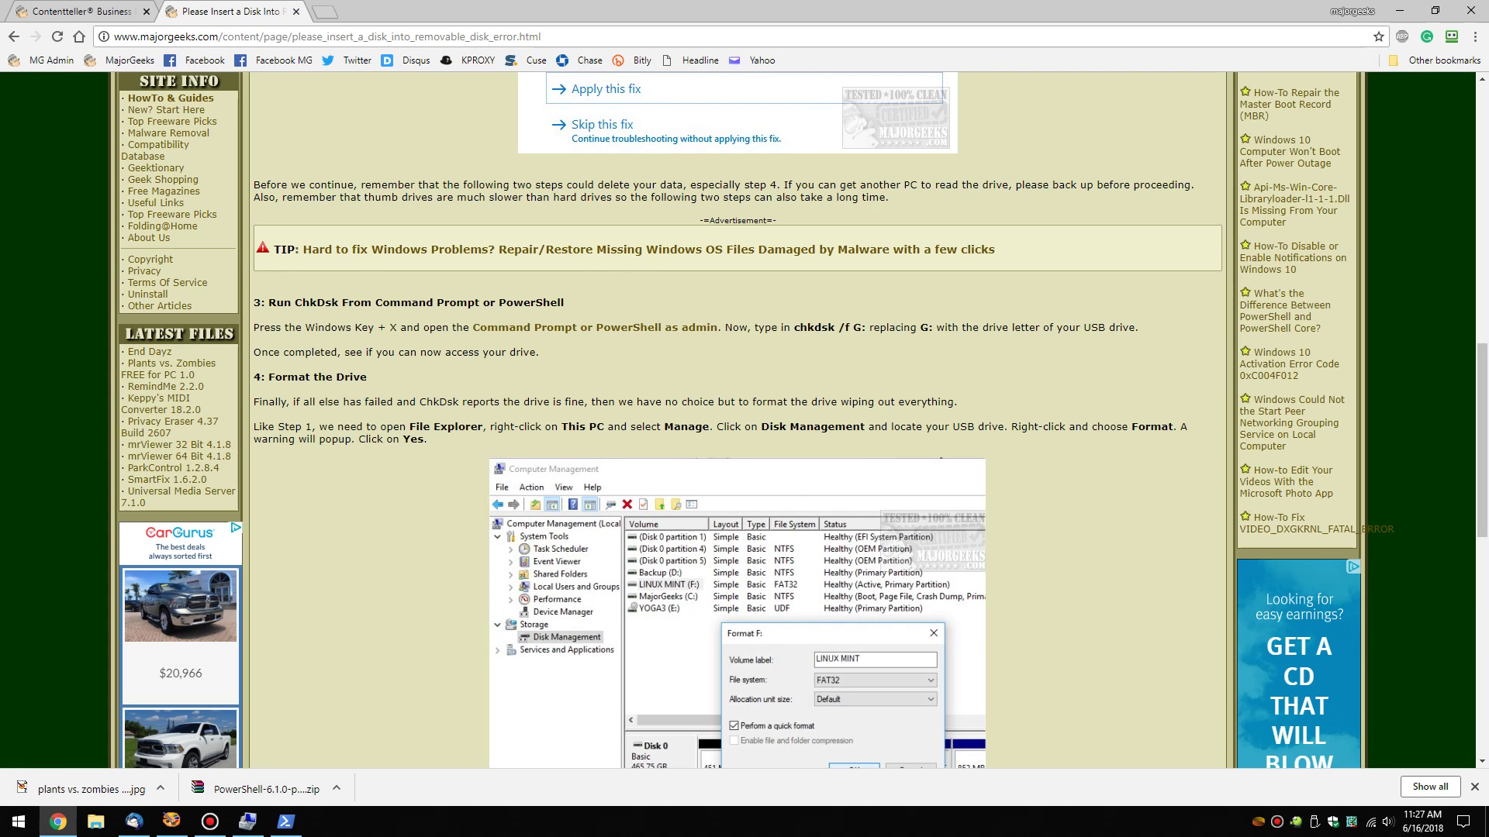
# Search Windows for Command Prompt and try to run it as administrator
pyautogui.press('super')
pyautogui.write('c')
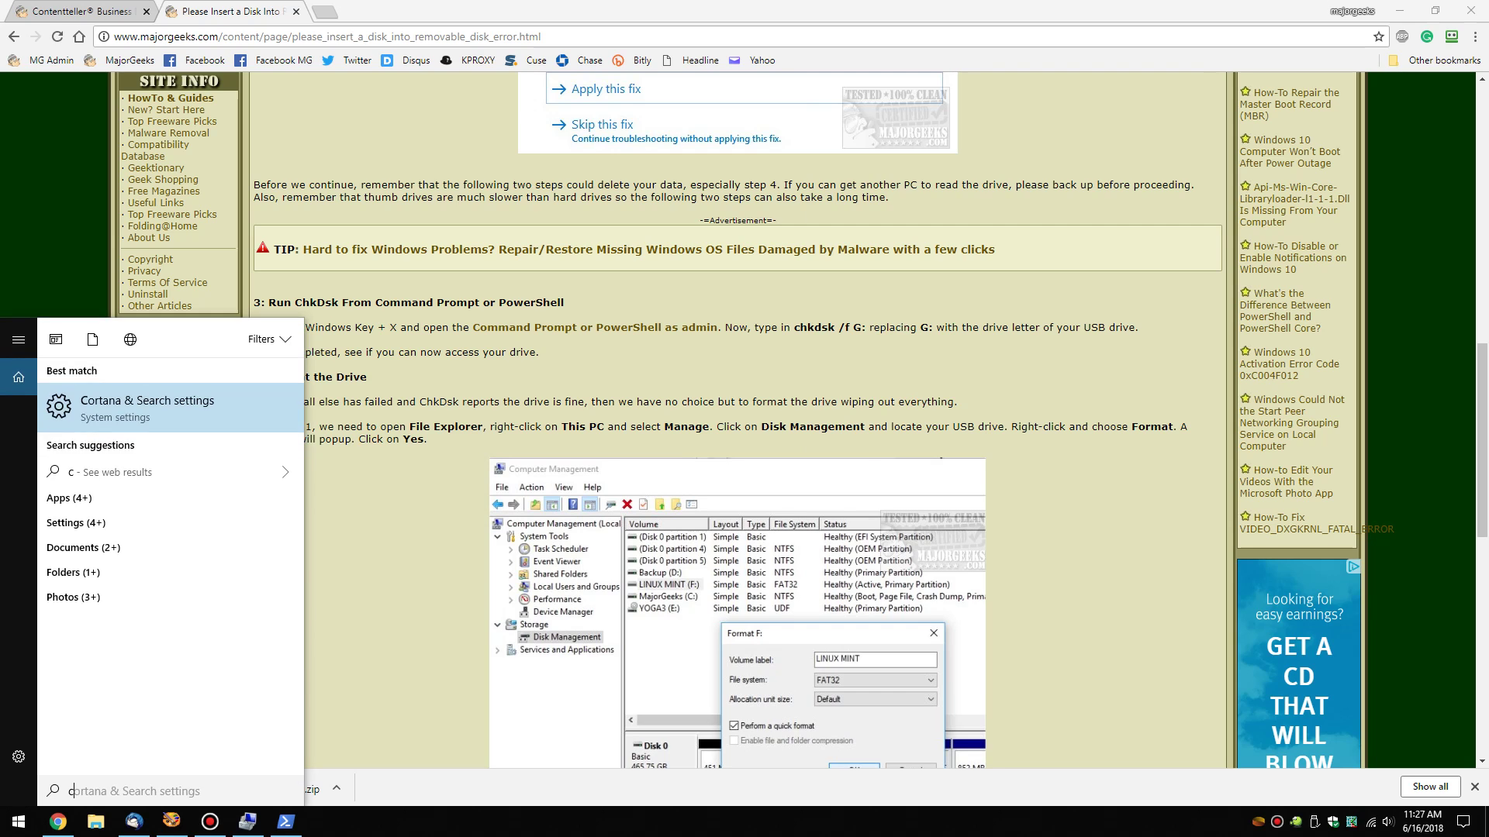
pyautogui.write('omma')
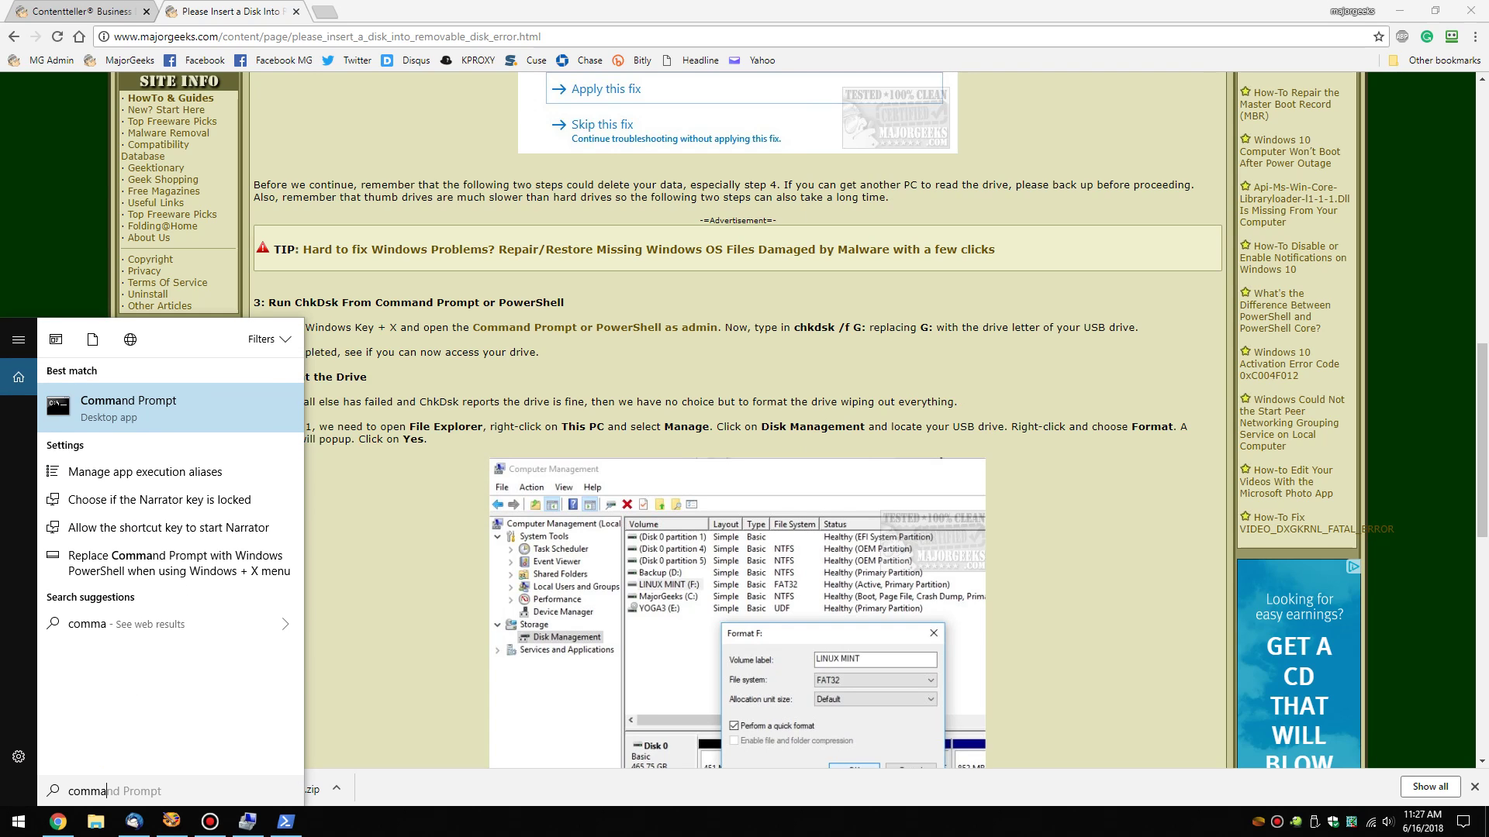
pyautogui.rightClick(120, 409)
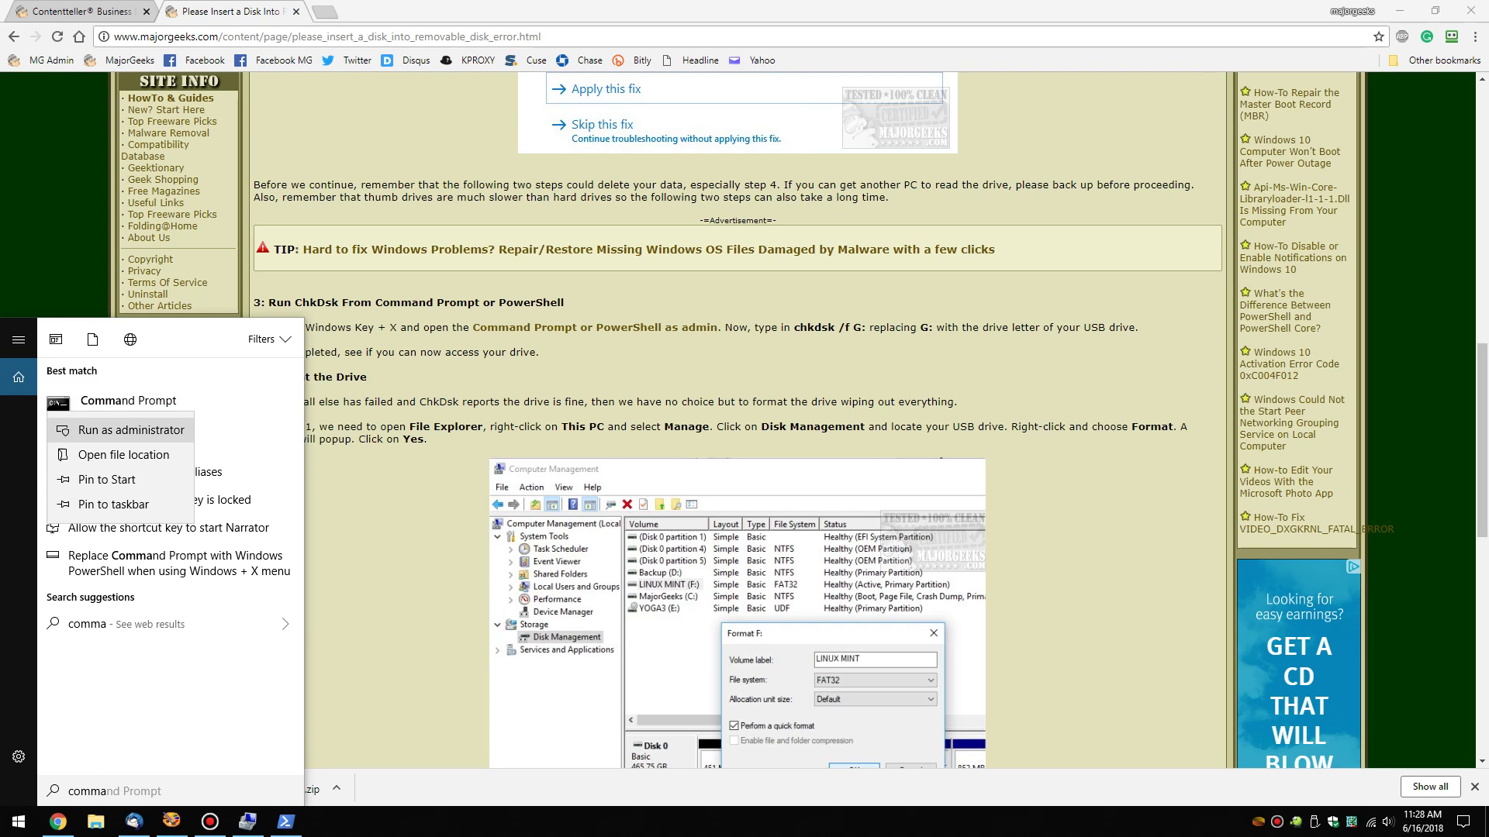
pyautogui.press('Return')
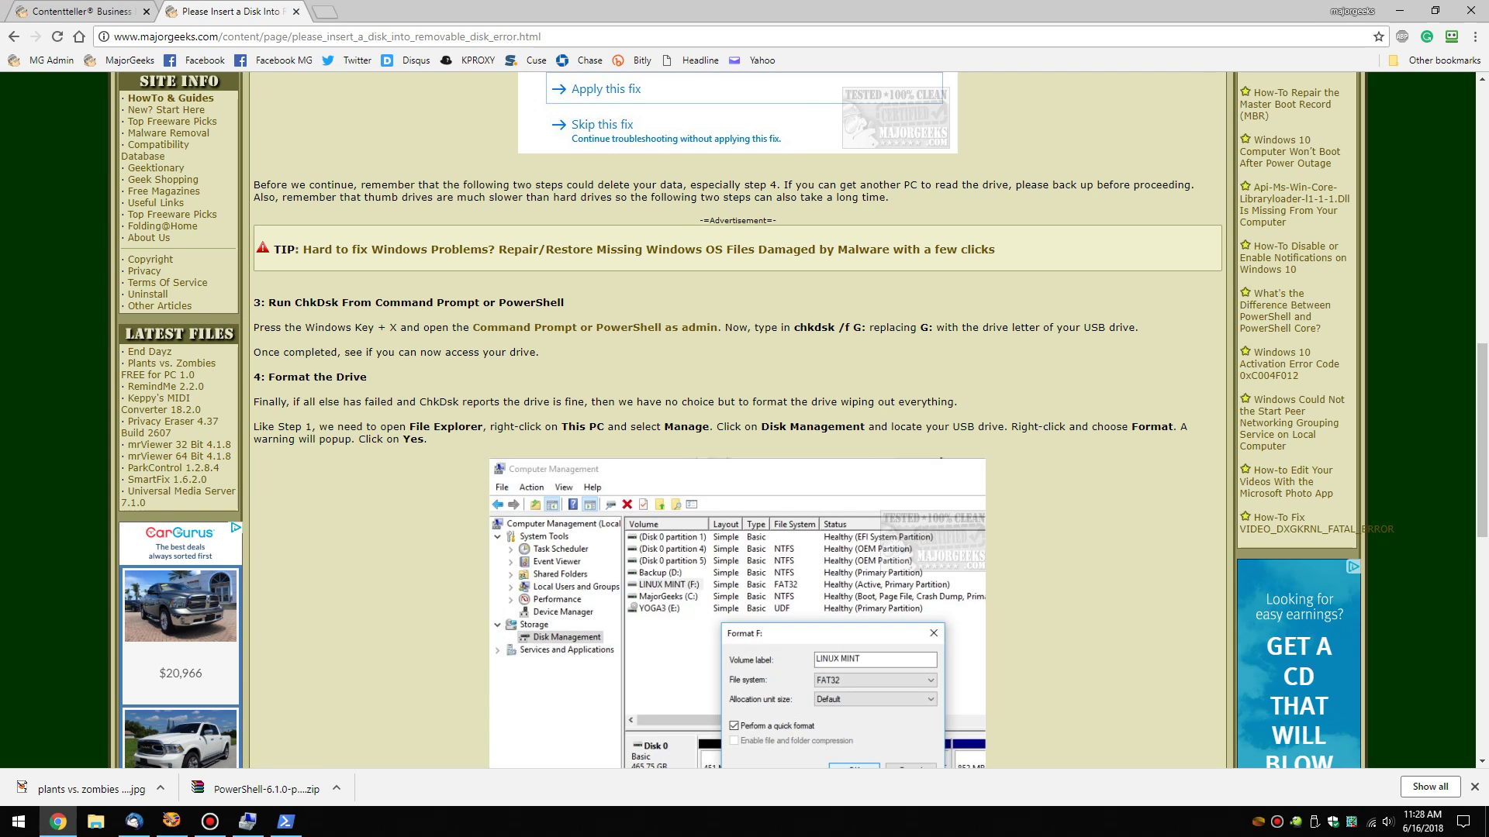
pyautogui.write('cmd.exe')
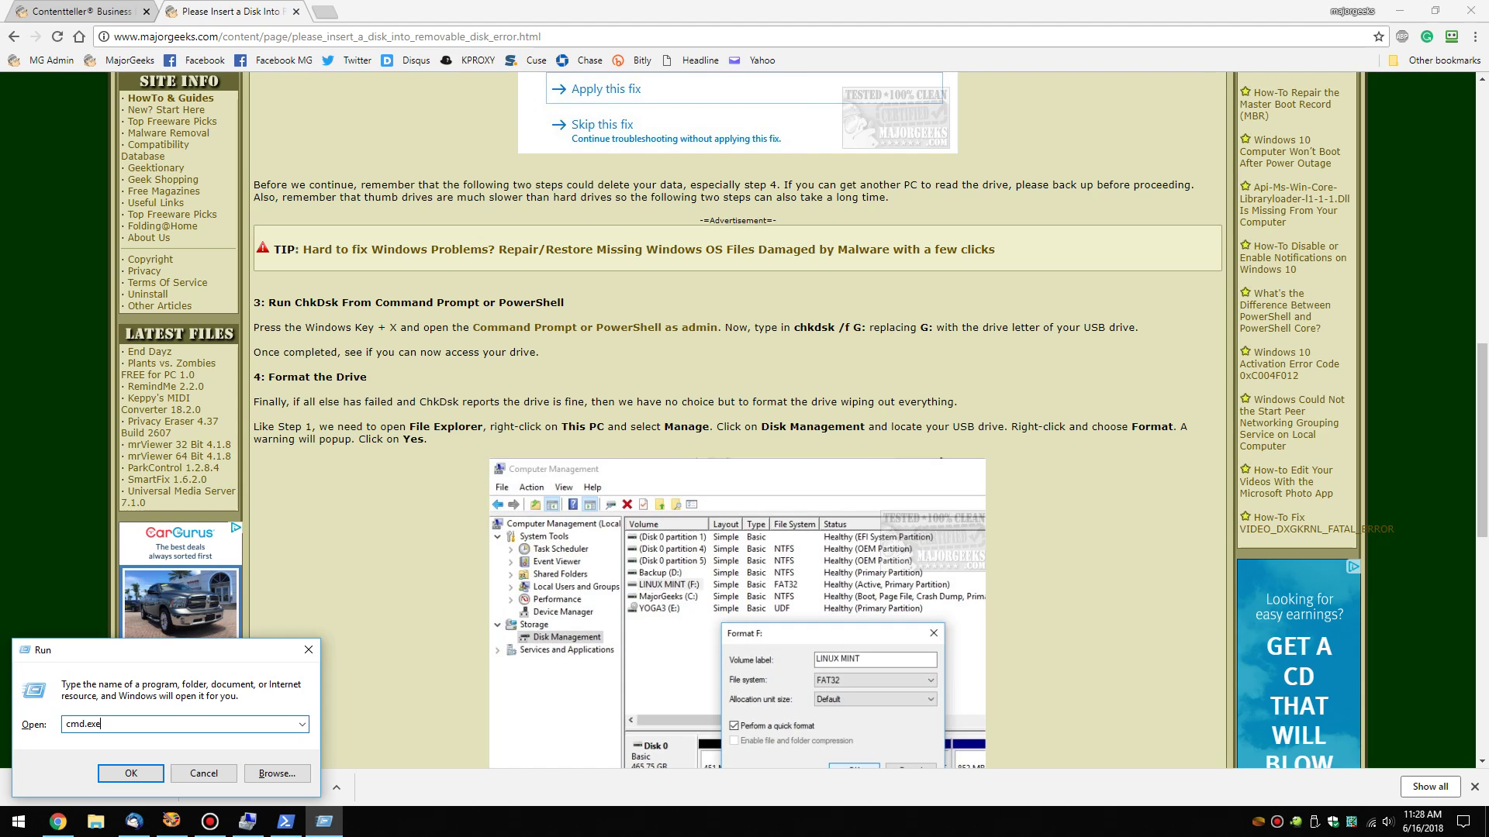
pyautogui.press('BackSpace')
pyautogui.press('BackSpace')
pyautogui.press('Escape')
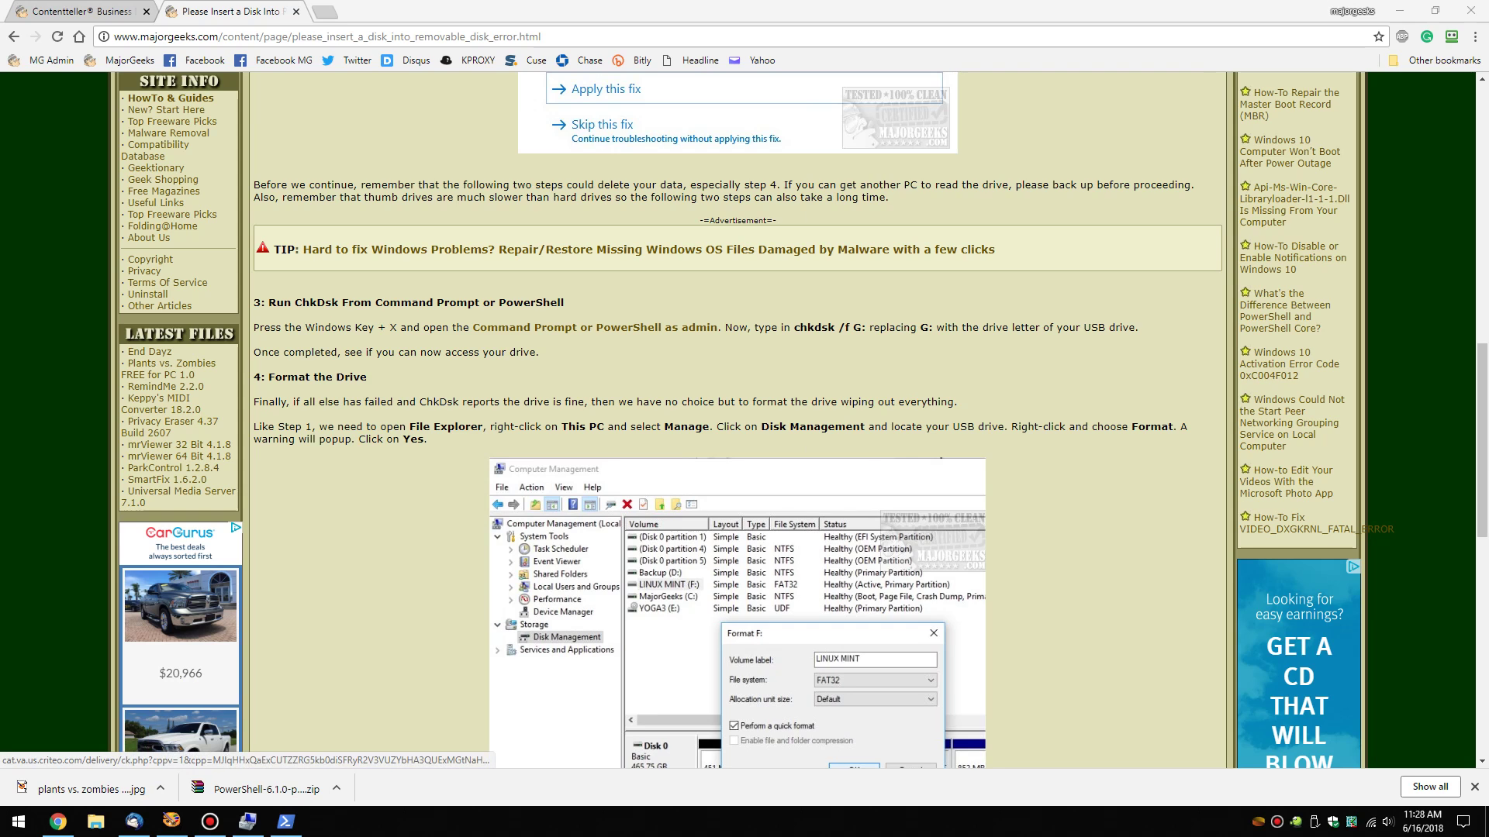
# Open Command Prompt as administrator, compare it with the PowerShell window, and close Command Prompt
pyautogui.press('super')
pyautogui.write('c')
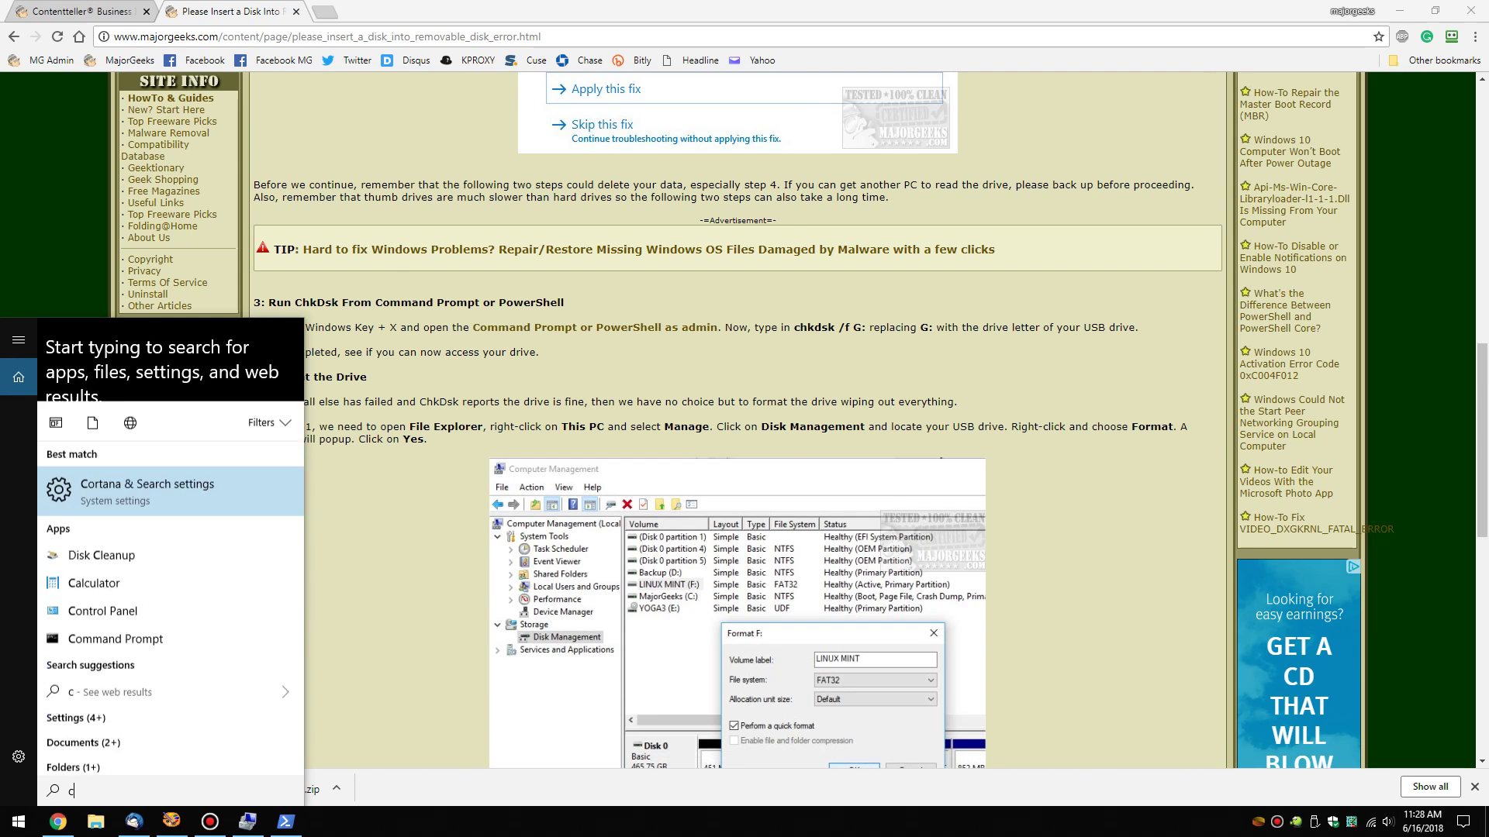
pyautogui.write('ommand')
pyautogui.rightClick(128, 407)
pyautogui.click(116, 422)
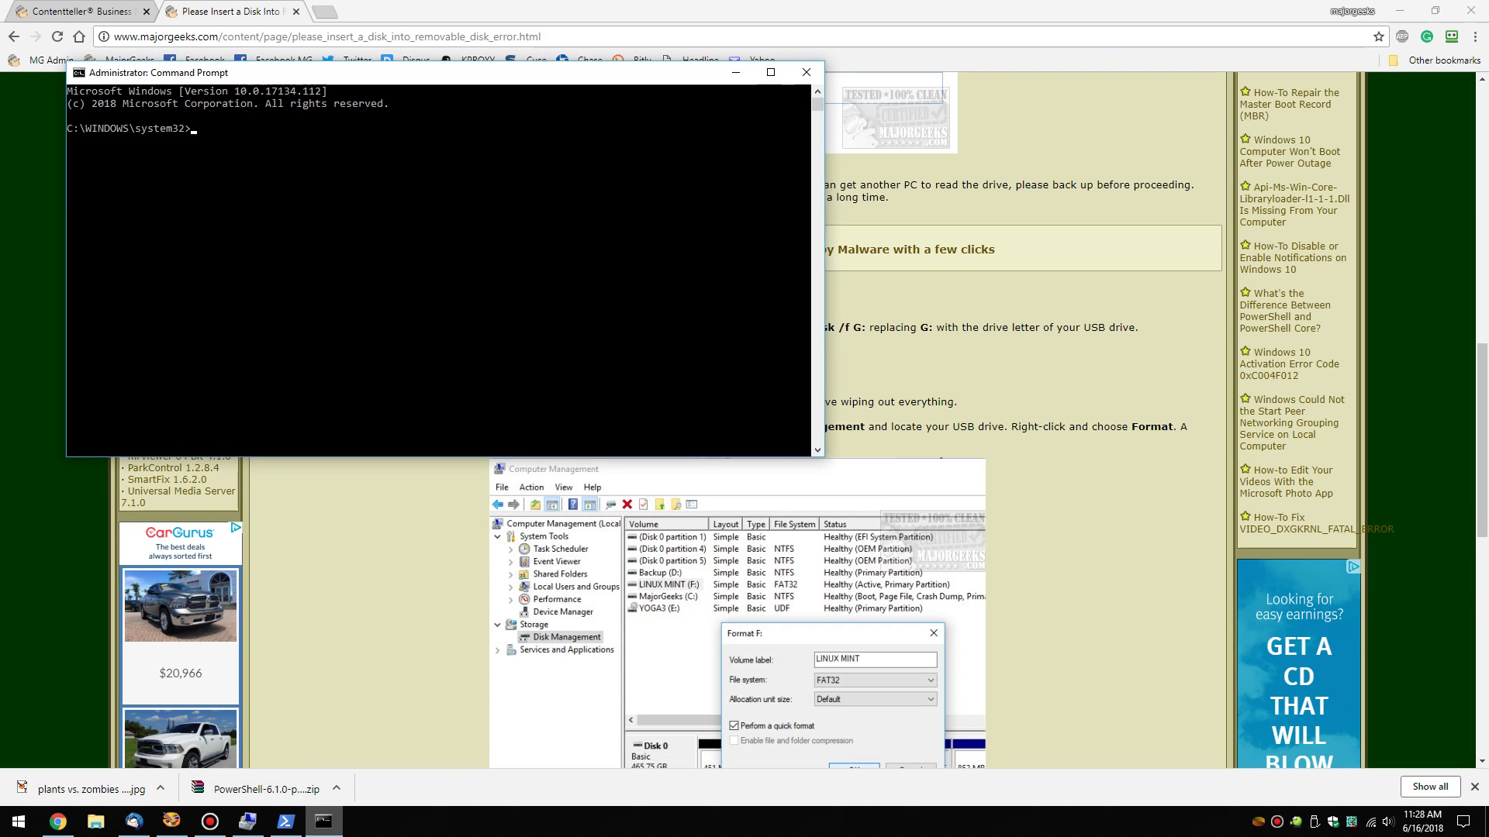
pyautogui.click(286, 822)
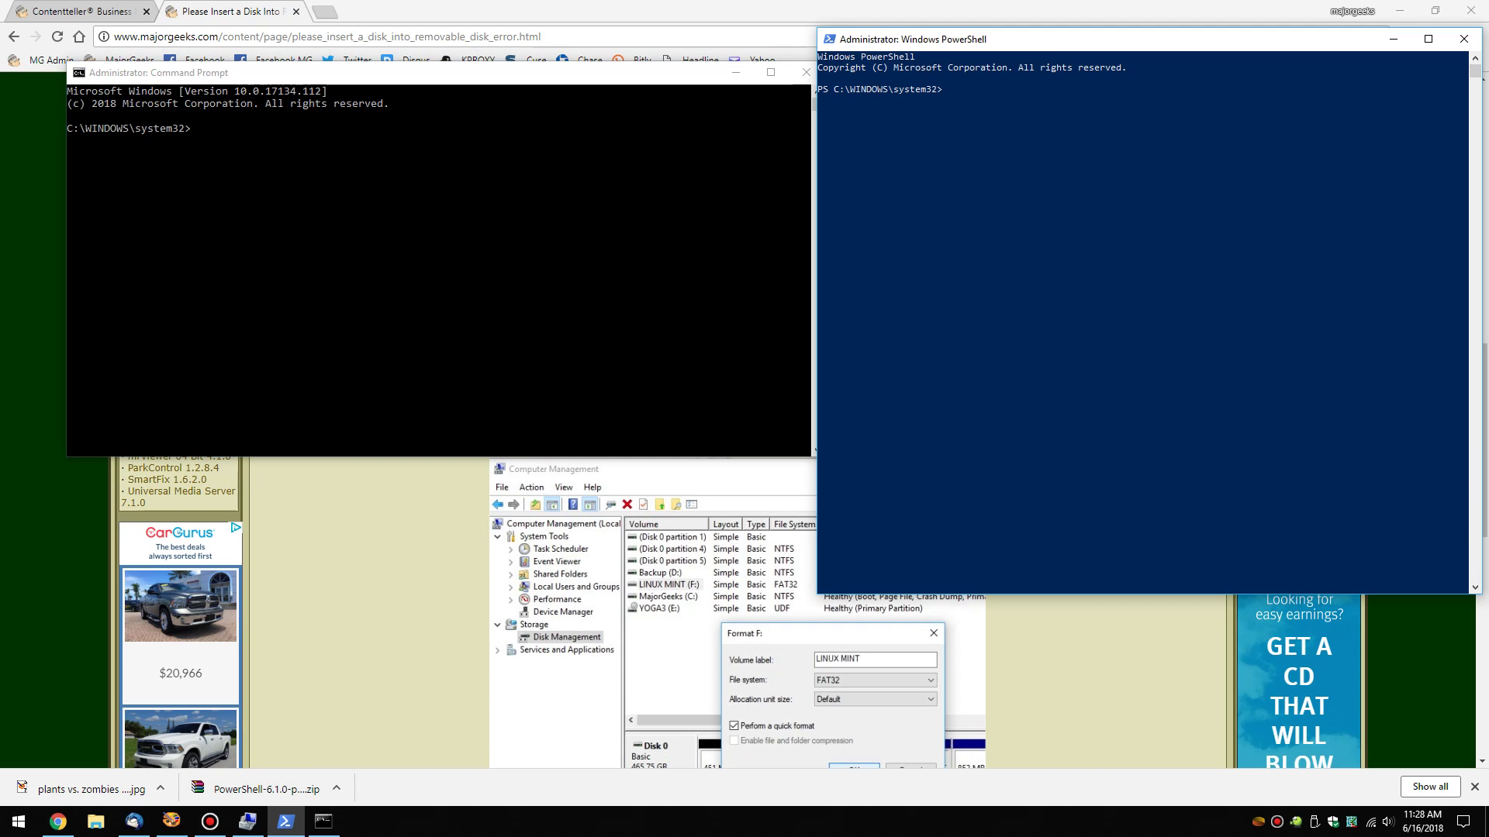
pyautogui.click(806, 72)
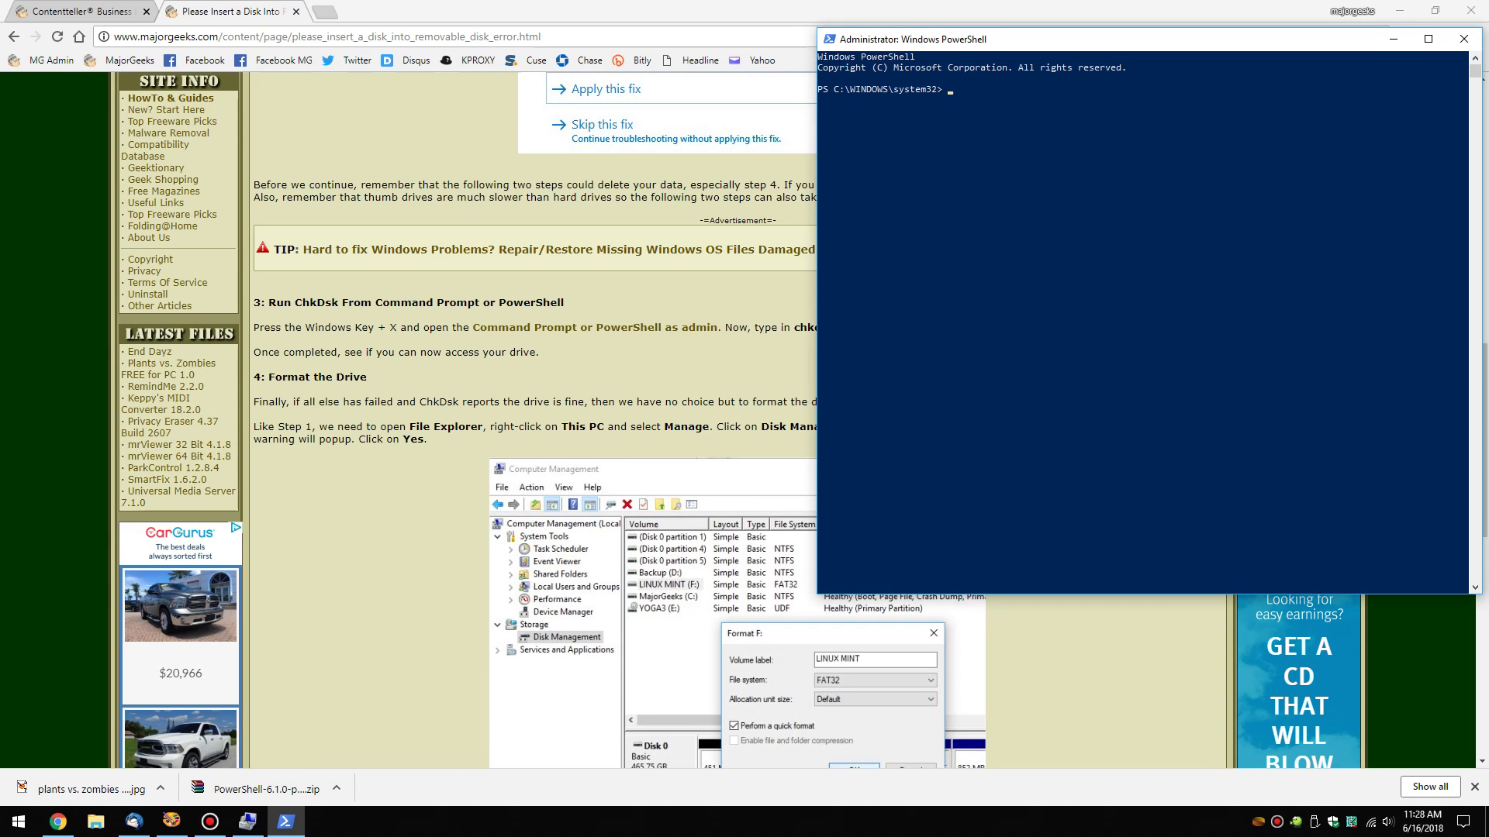
# Place the PowerShell window over the article's formatting section and enter chkdsk /f without running it
pyautogui.scroll(-3, 465, 419)
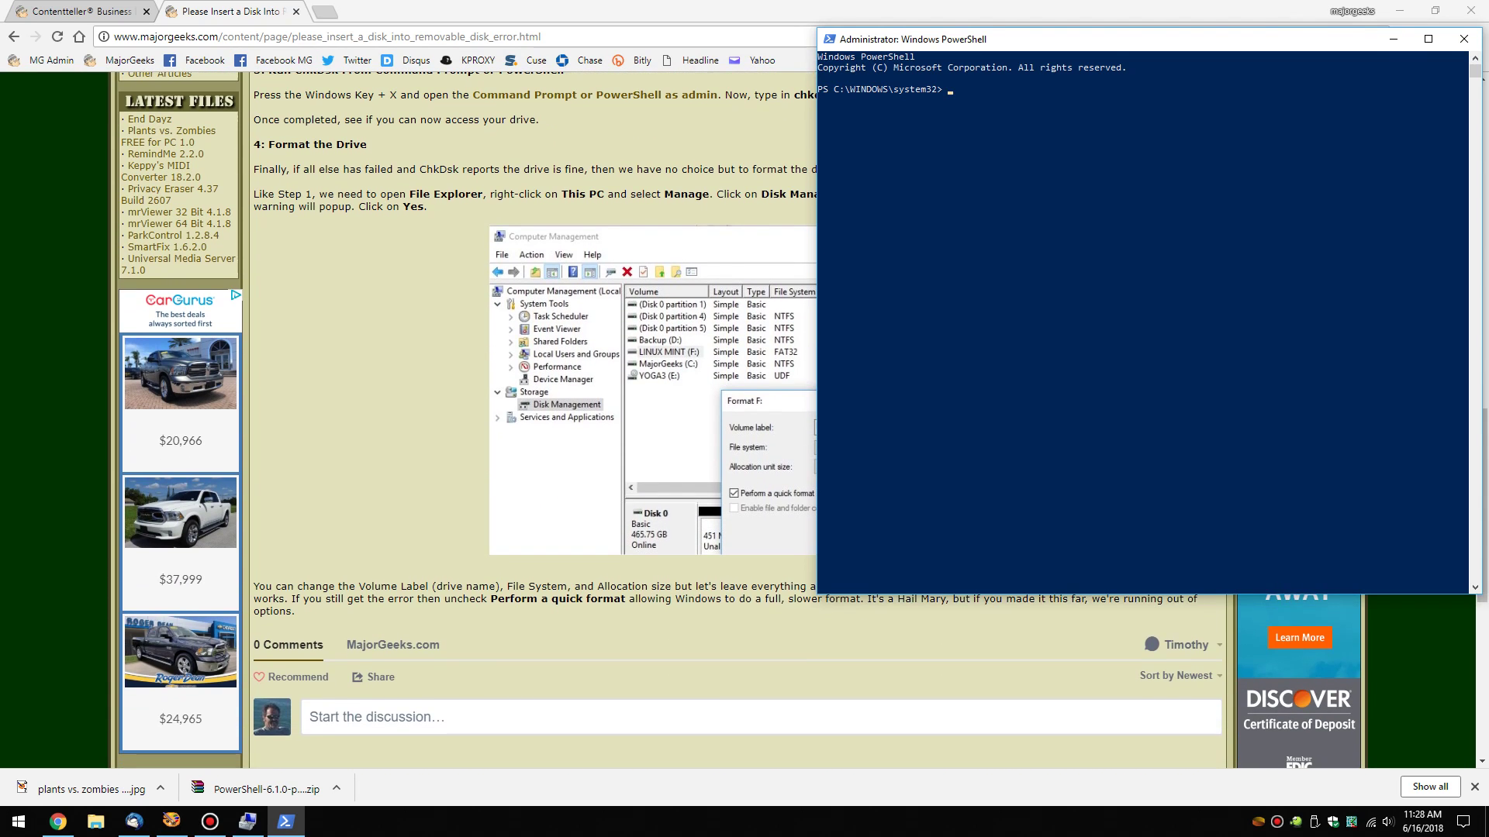
pyautogui.moveTo(1032, 39); pyautogui.dragTo(602, 209)
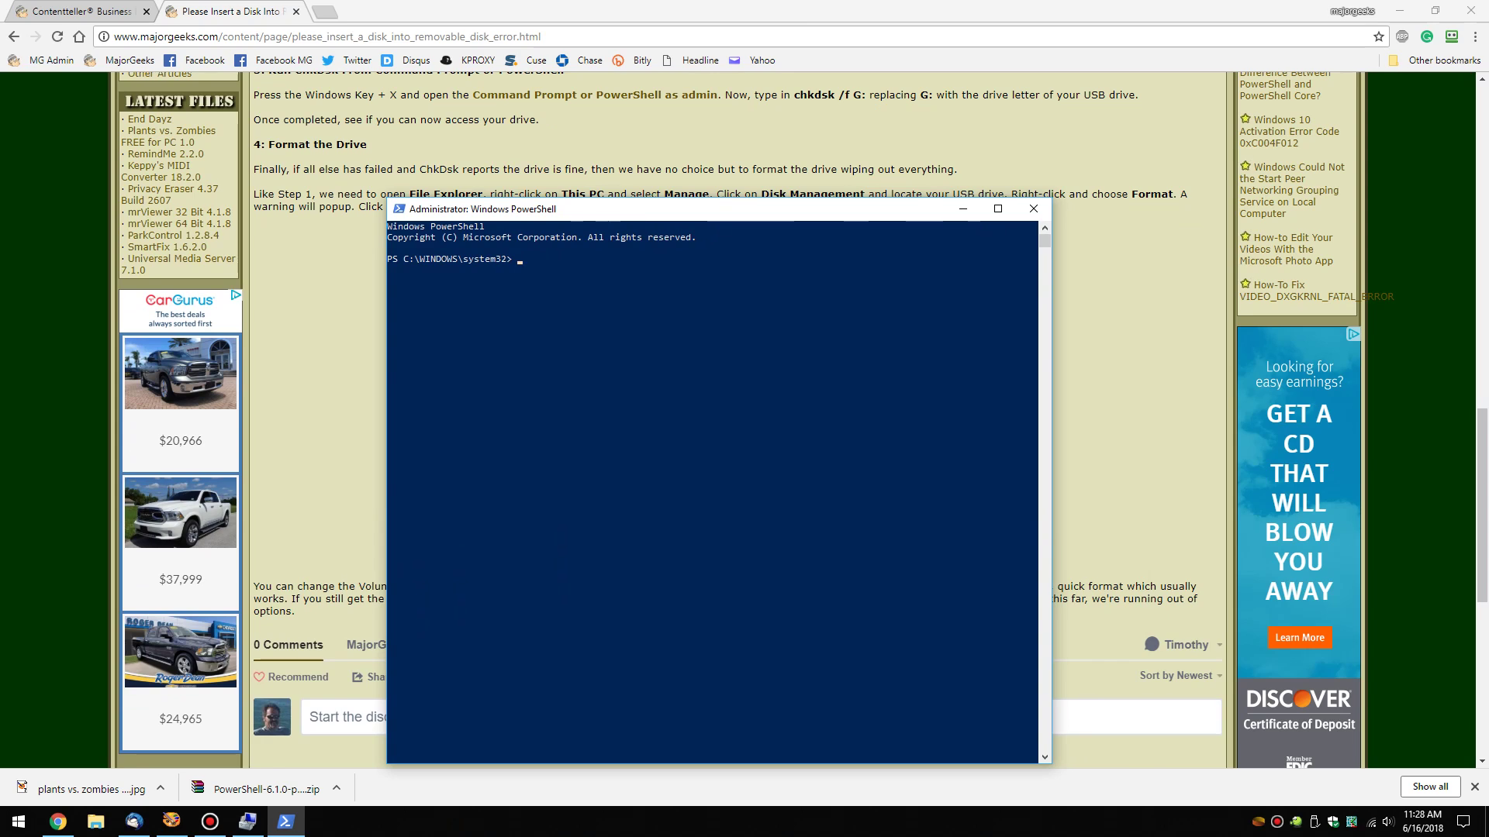
pyautogui.write('chkdsk /f')
# Check the LINUX MINT USB drive's letter in Computer Management and File Explorer, and close File Explorer
pyautogui.click(247, 822)
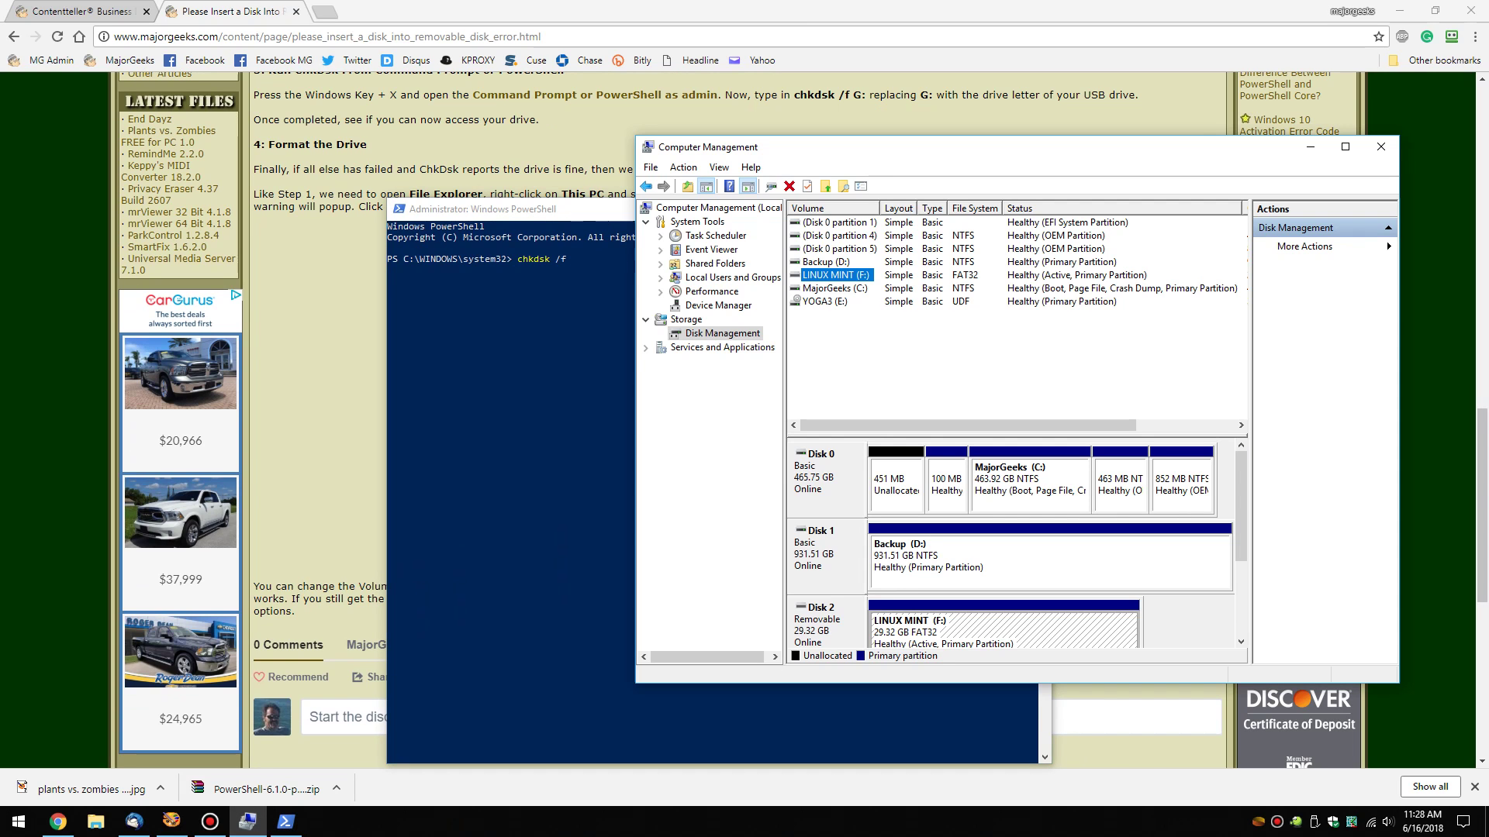
pyautogui.hotkey('alt', 'Tab')
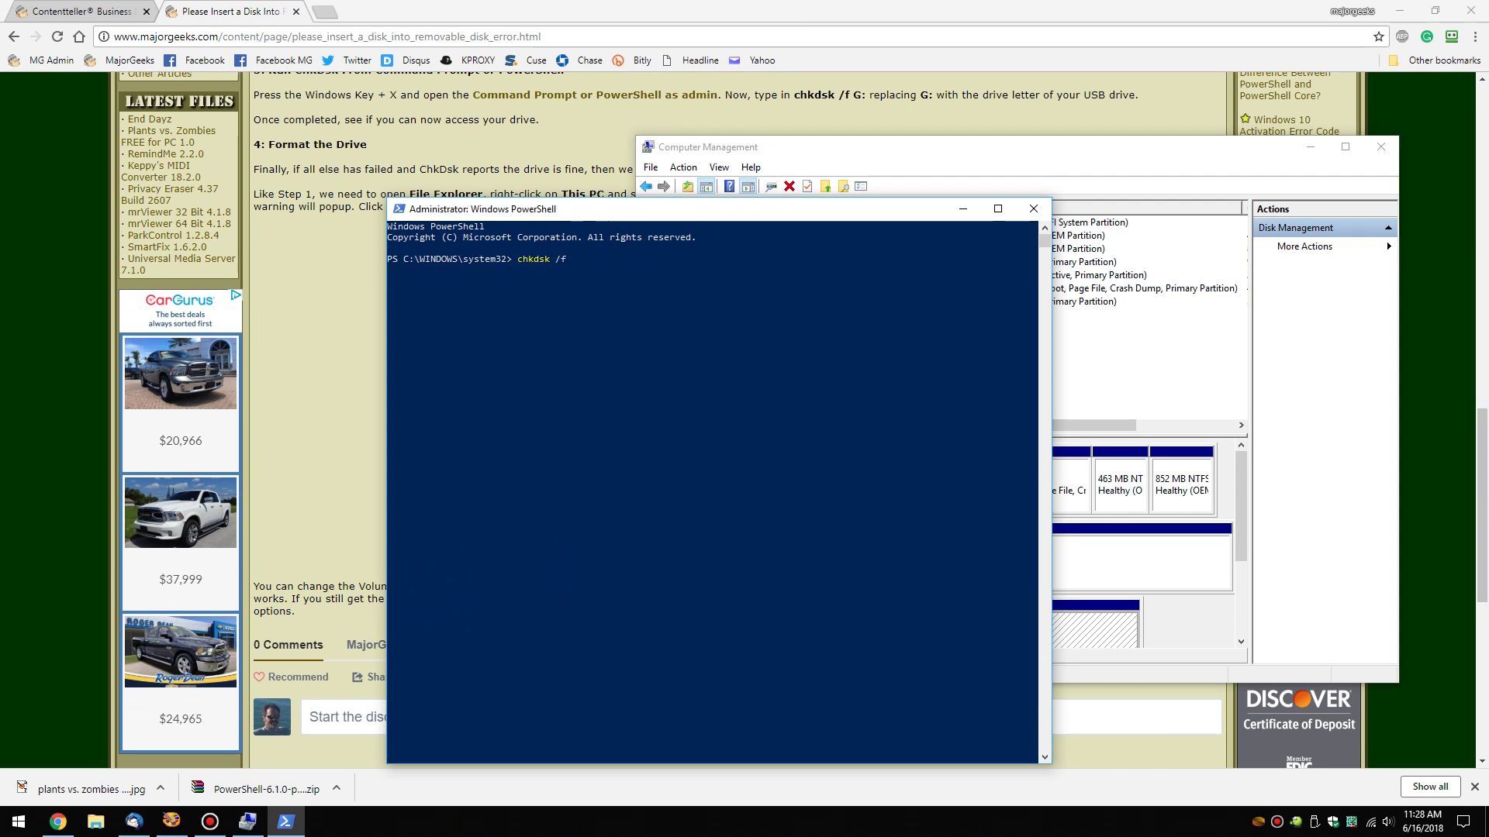
pyautogui.hotkey('alt', 'Tab')
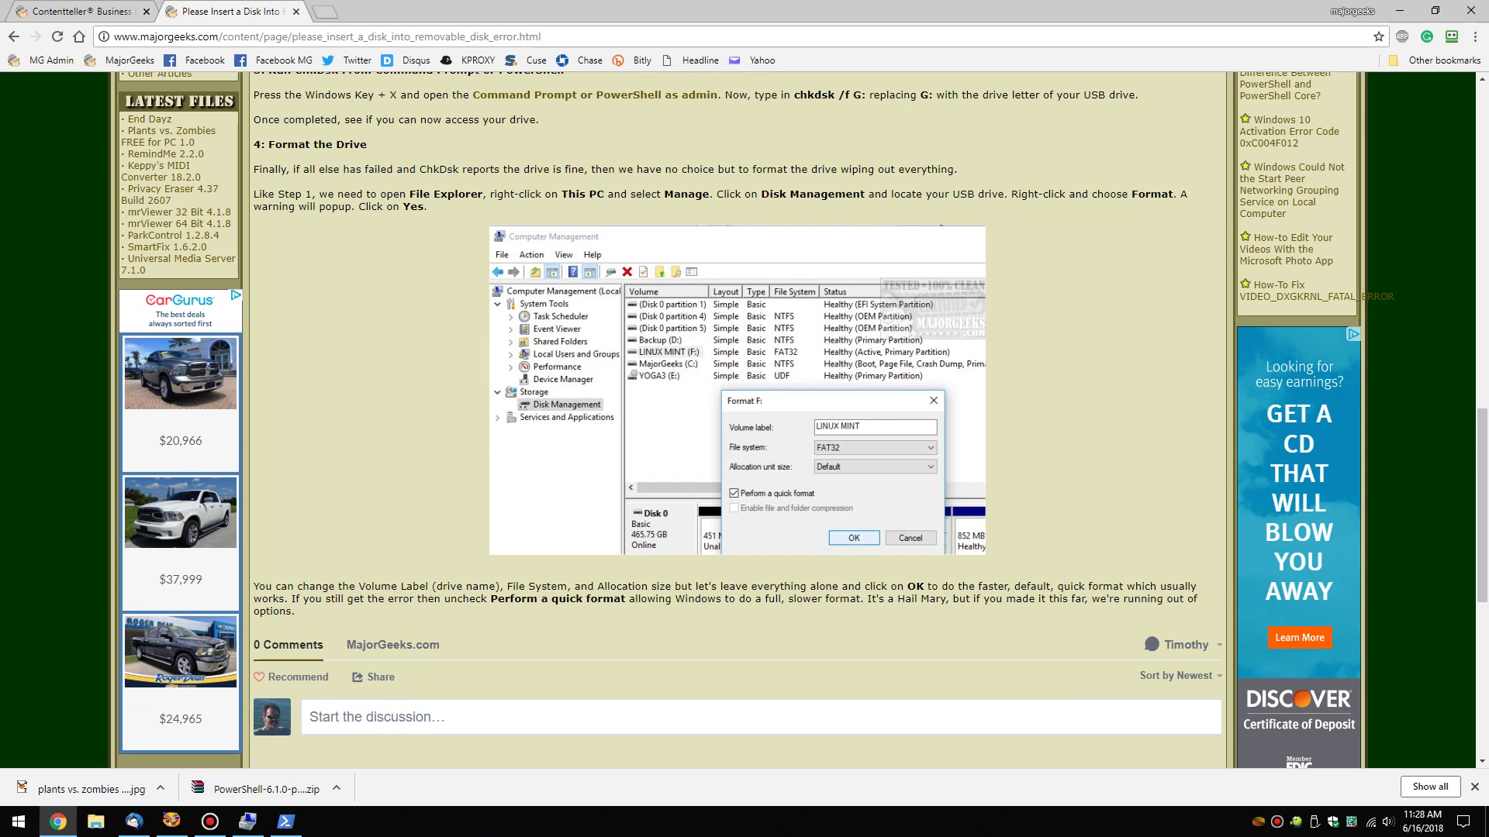
pyautogui.hotkey('alt', 'Tab')
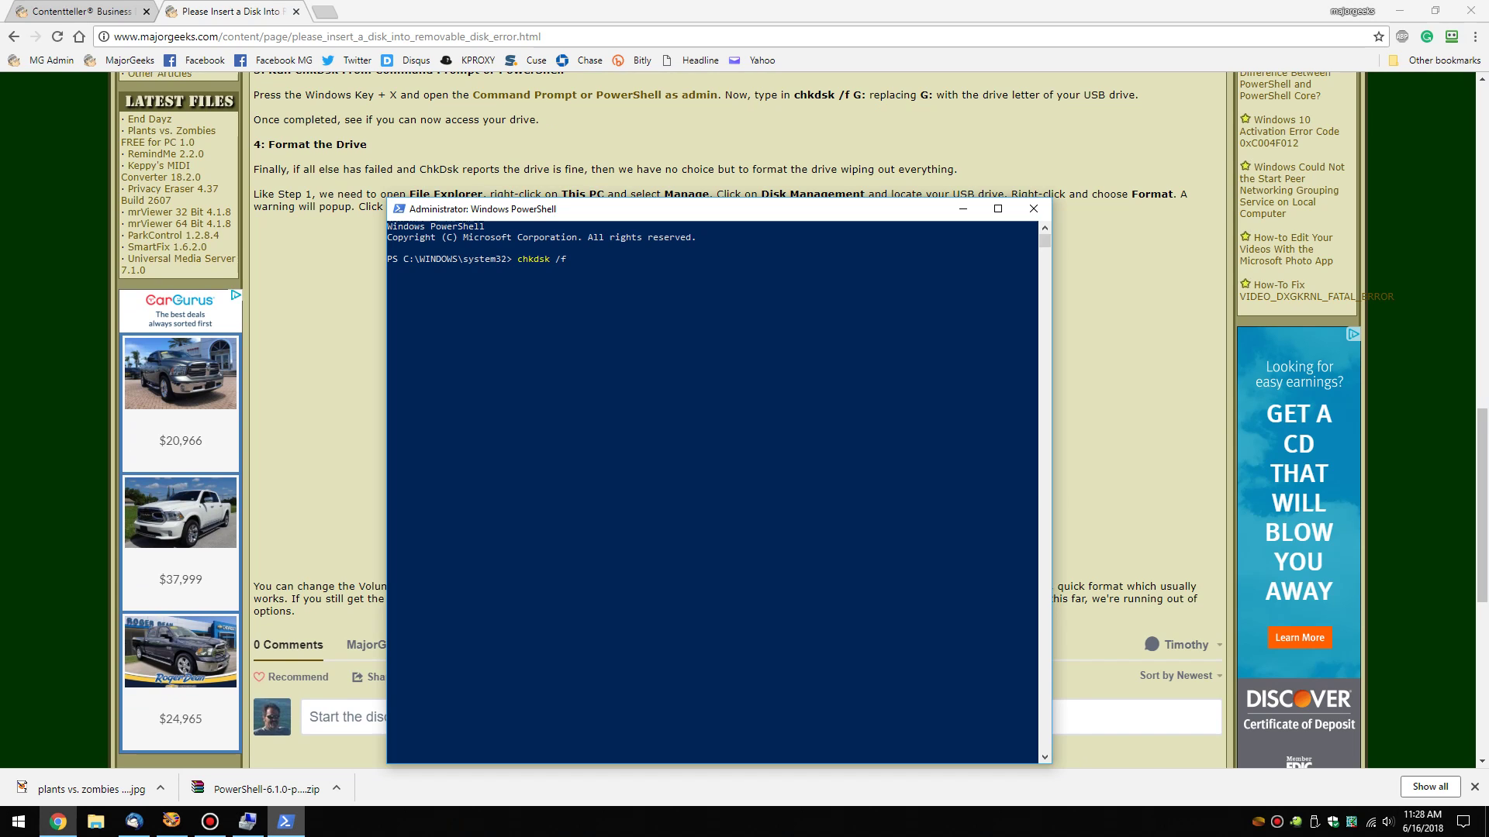
pyautogui.press('super+e')
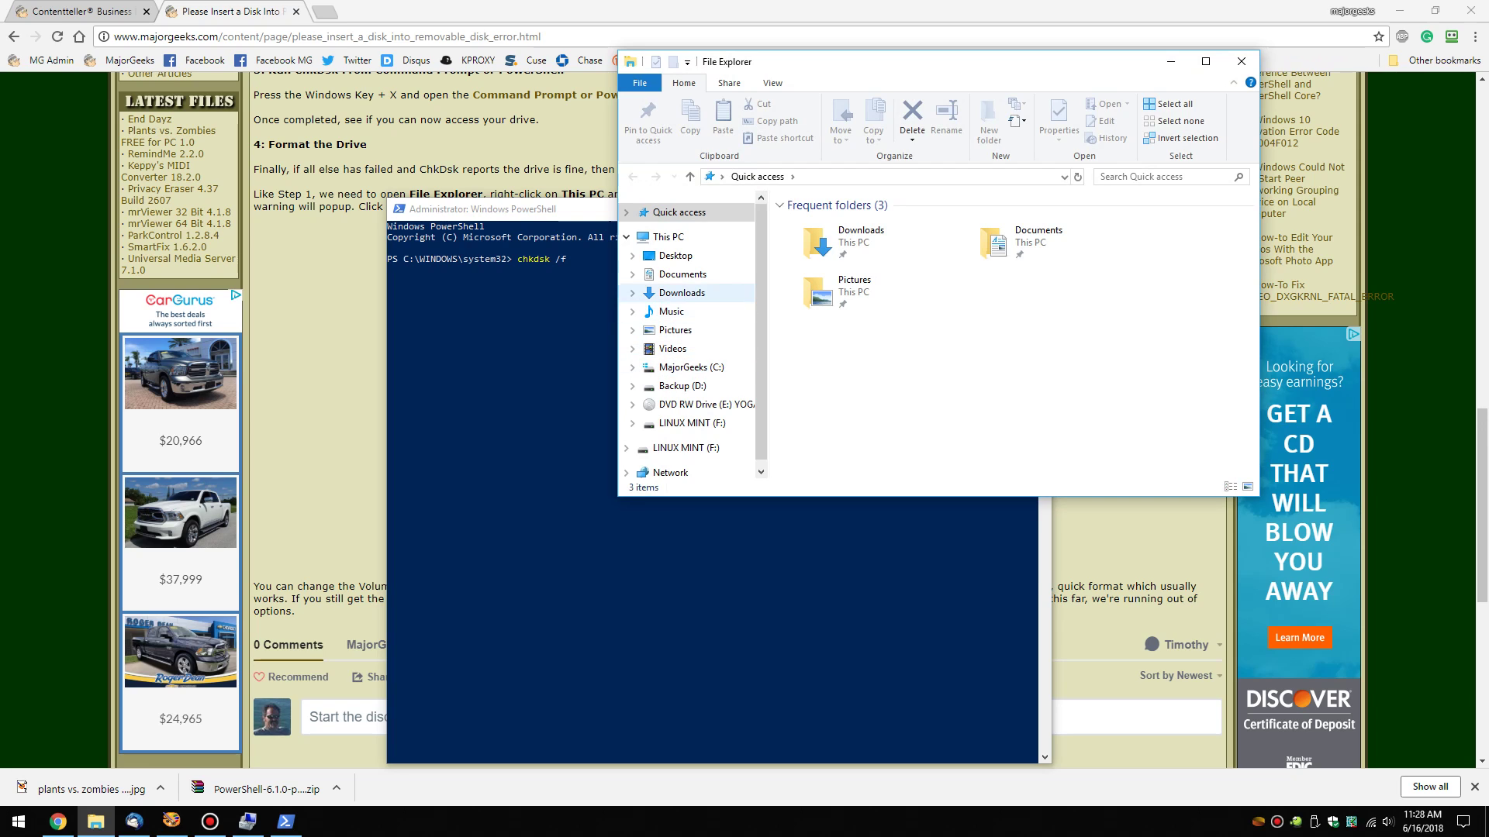
pyautogui.click(692, 423)
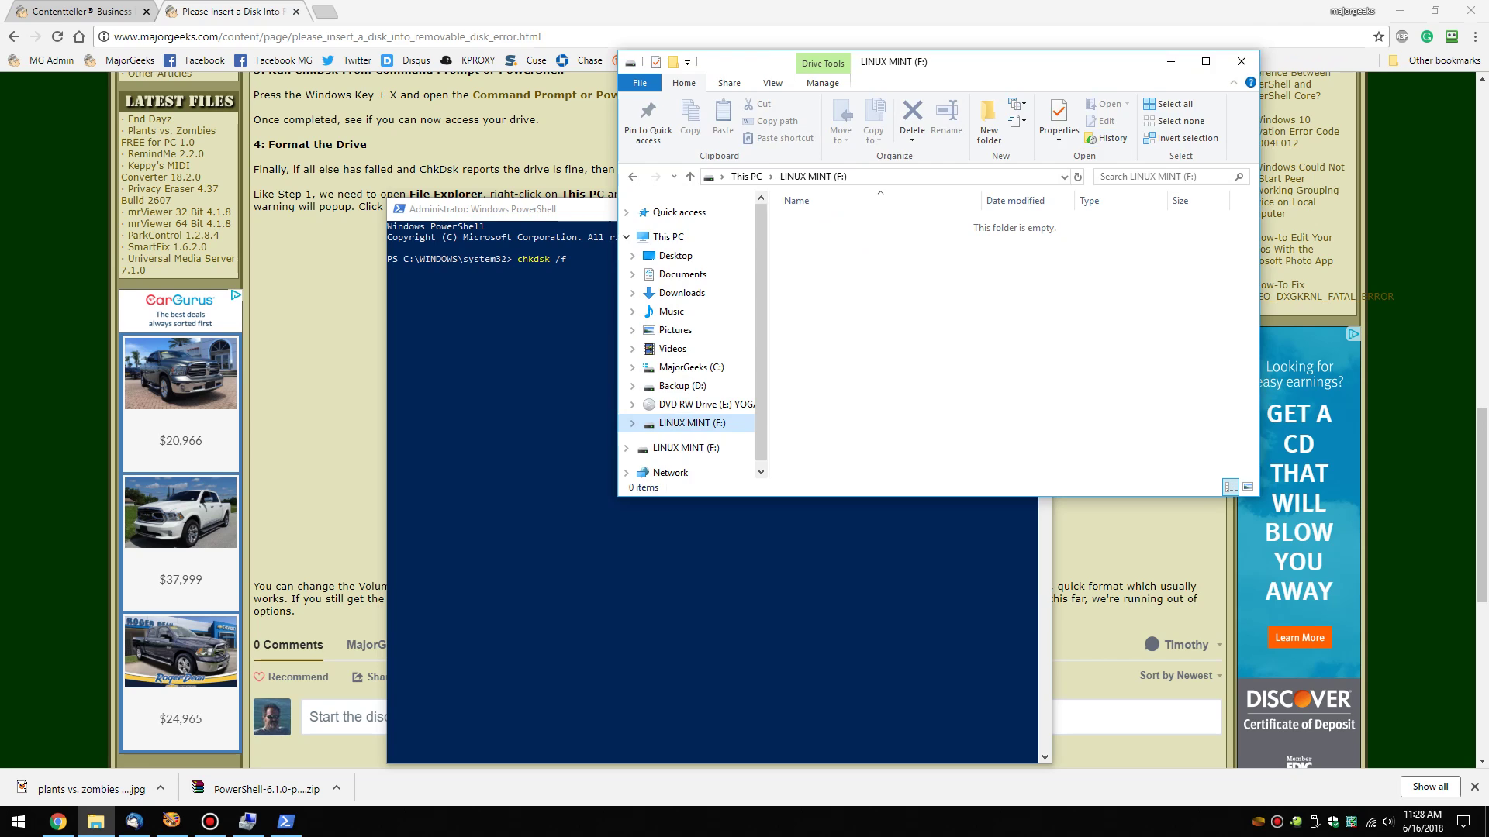
pyautogui.click(1242, 61)
# Complete the pending chkdsk command with drive f:, run it, and close PowerShell
pyautogui.click(666, 270)
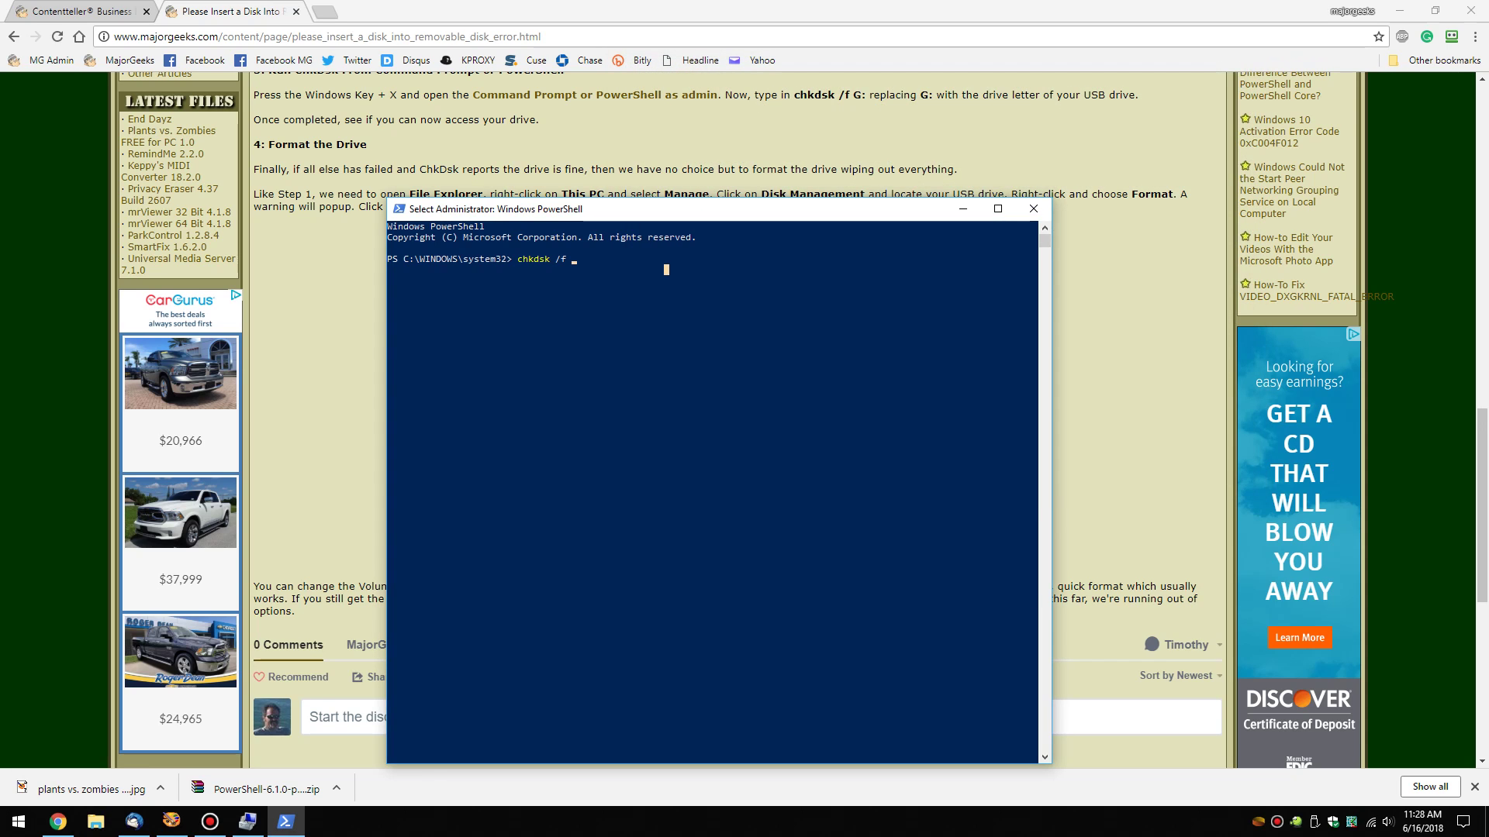
pyautogui.write('f:')
pyautogui.press('Return')
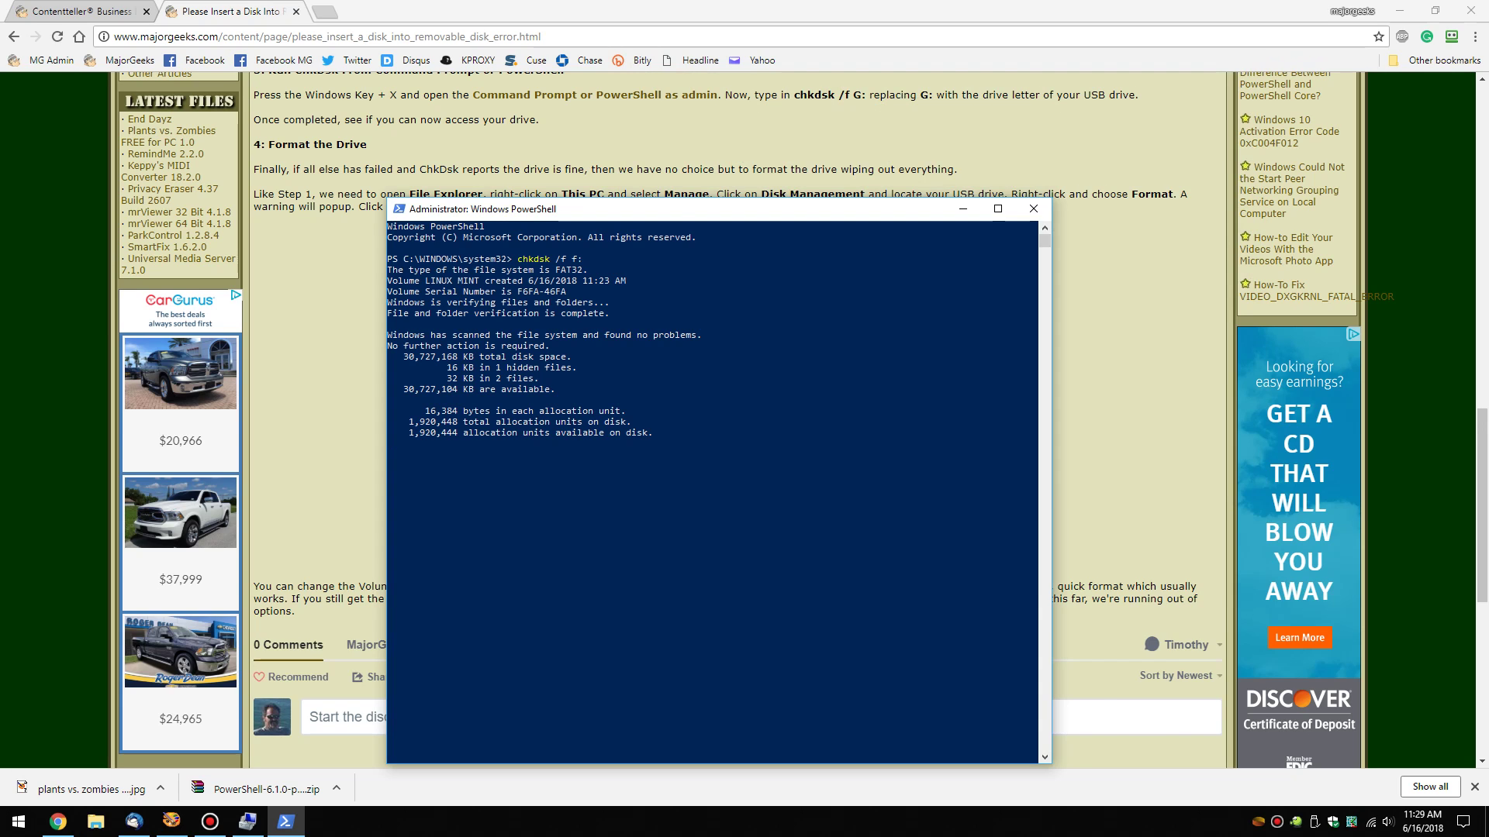
pyautogui.moveTo(635, 214); pyautogui.dragTo(750, 178)
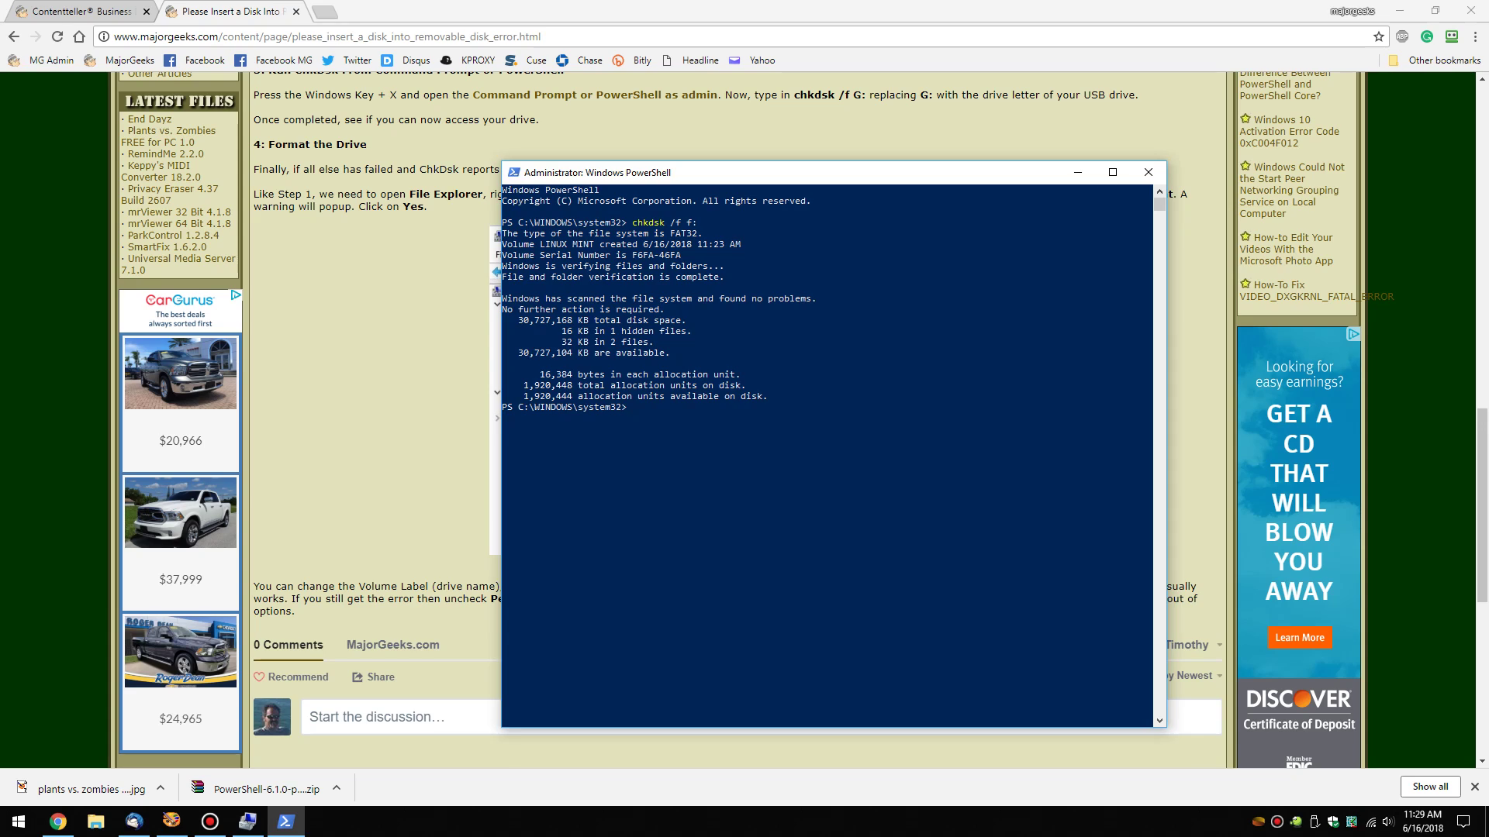
pyautogui.click(1149, 172)
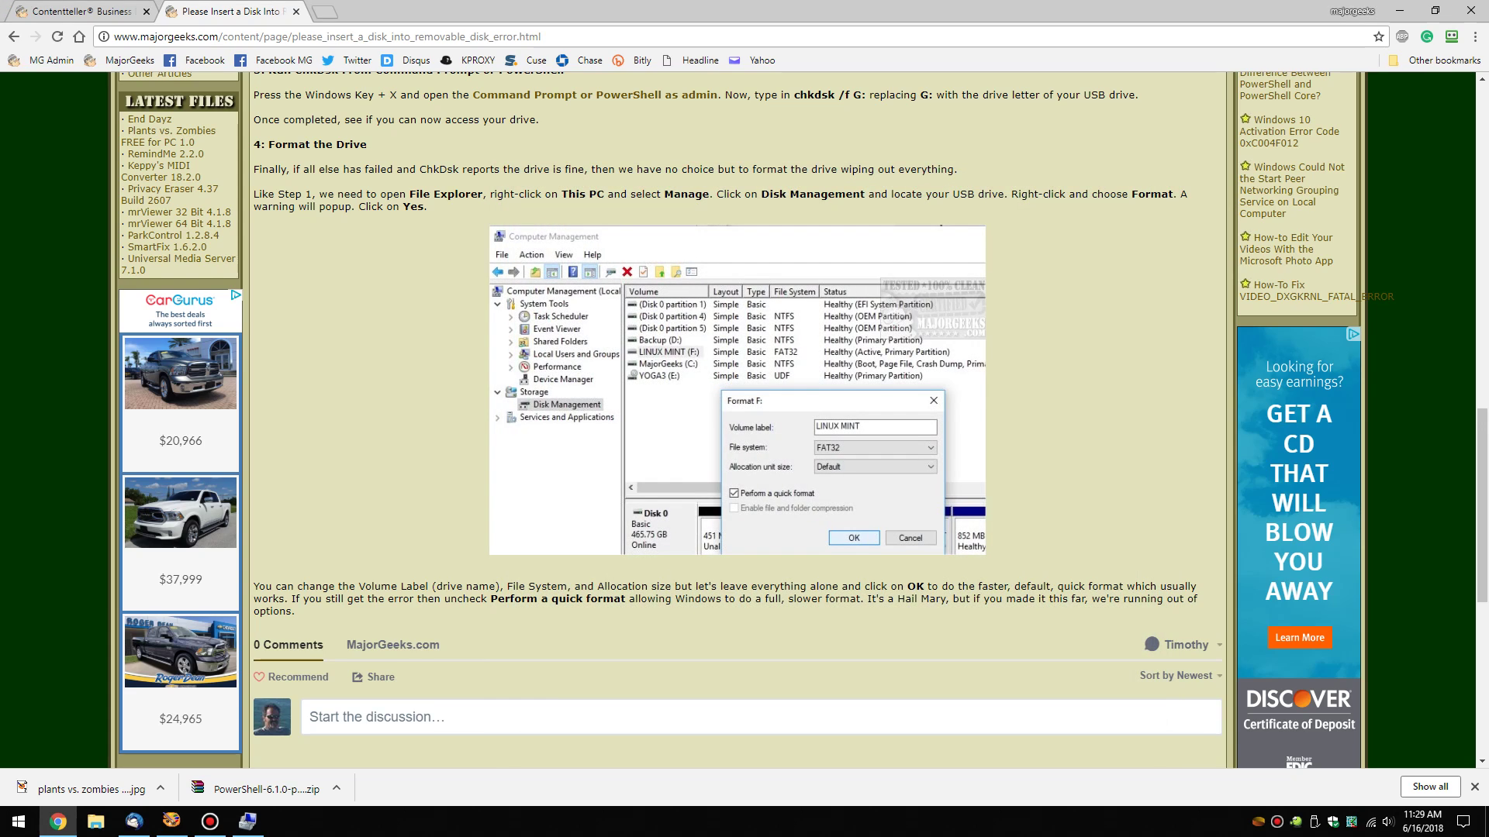
# Review the article's fixes from its beginning through the Format the Drive section
pyautogui.scroll(15, 737, 419)
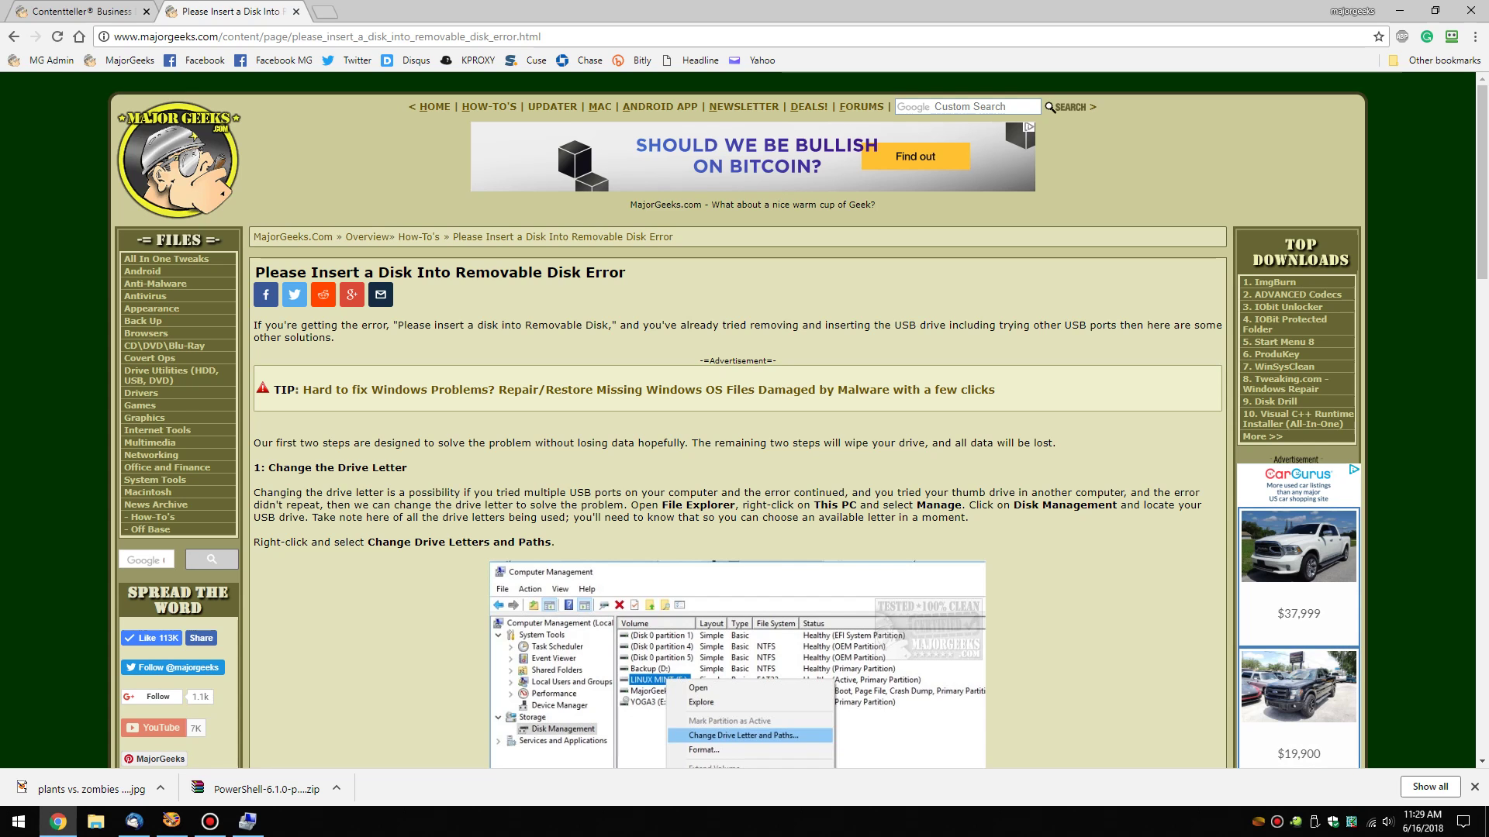
pyautogui.scroll(-10, 736, 418)
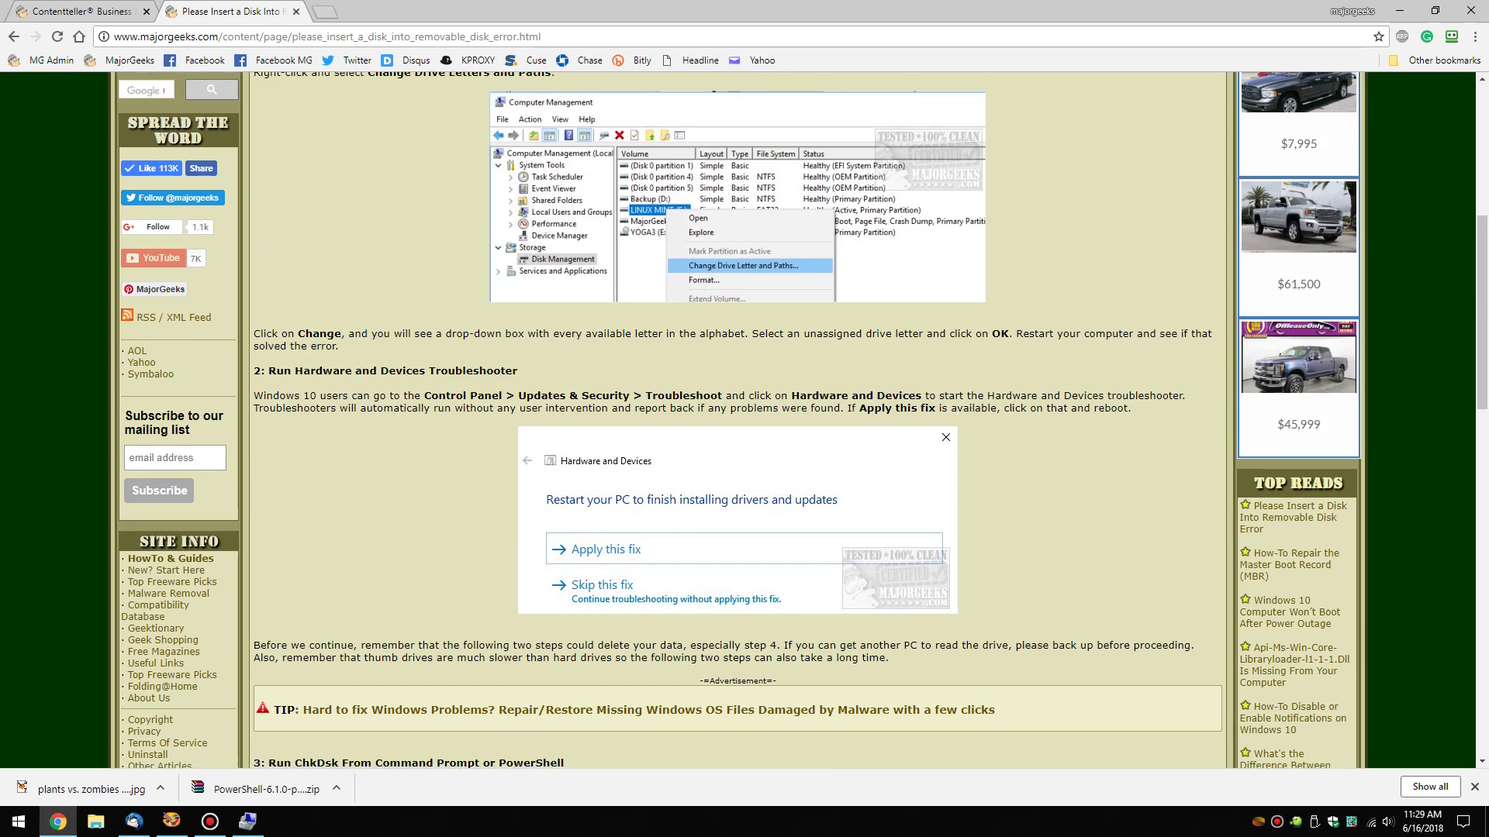
pyautogui.scroll(-7, 737, 418)
pyautogui.scroll(3, 736, 419)
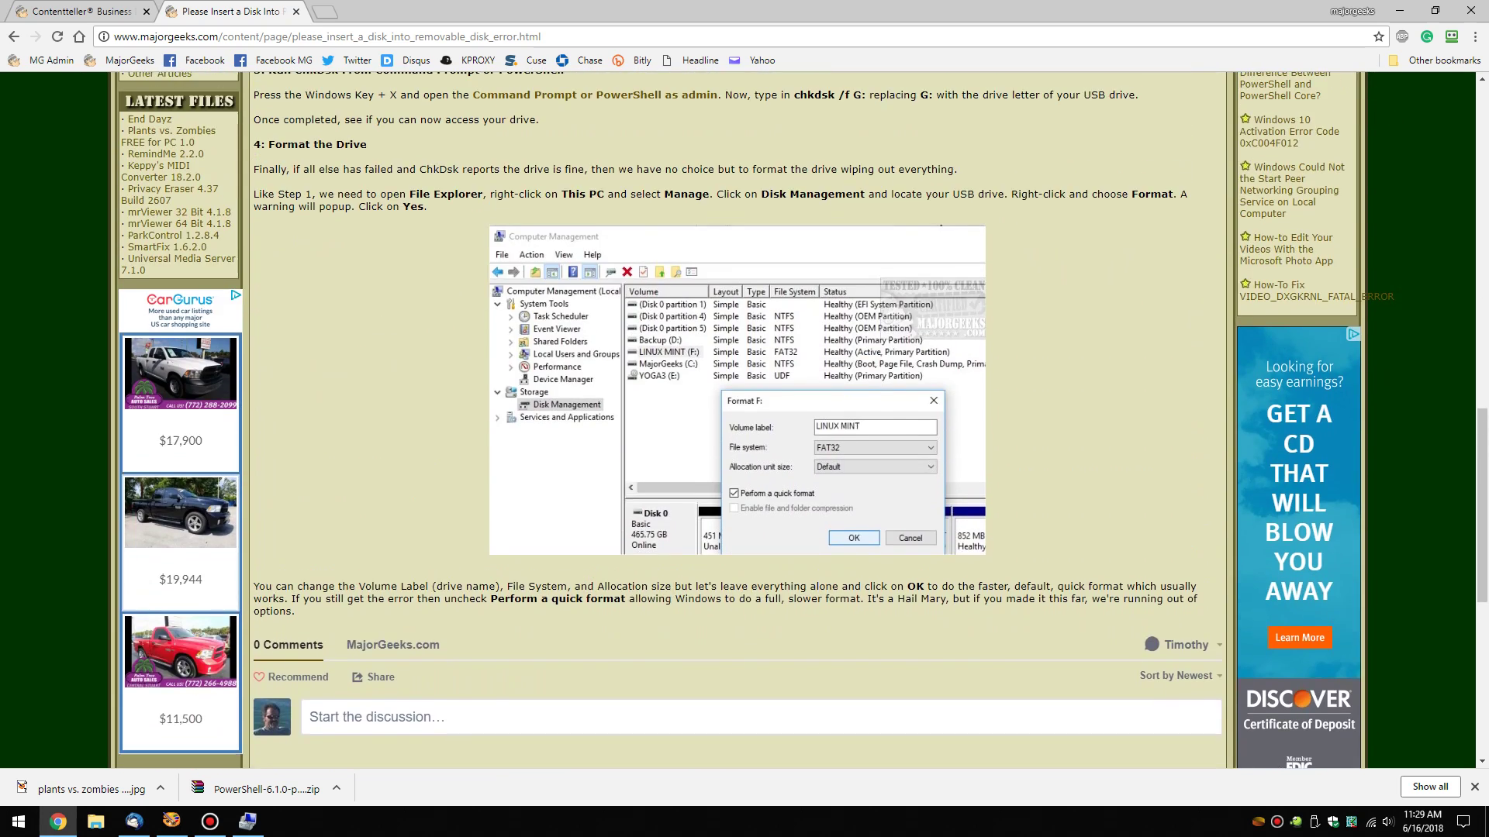
pyautogui.scroll(2, 737, 418)
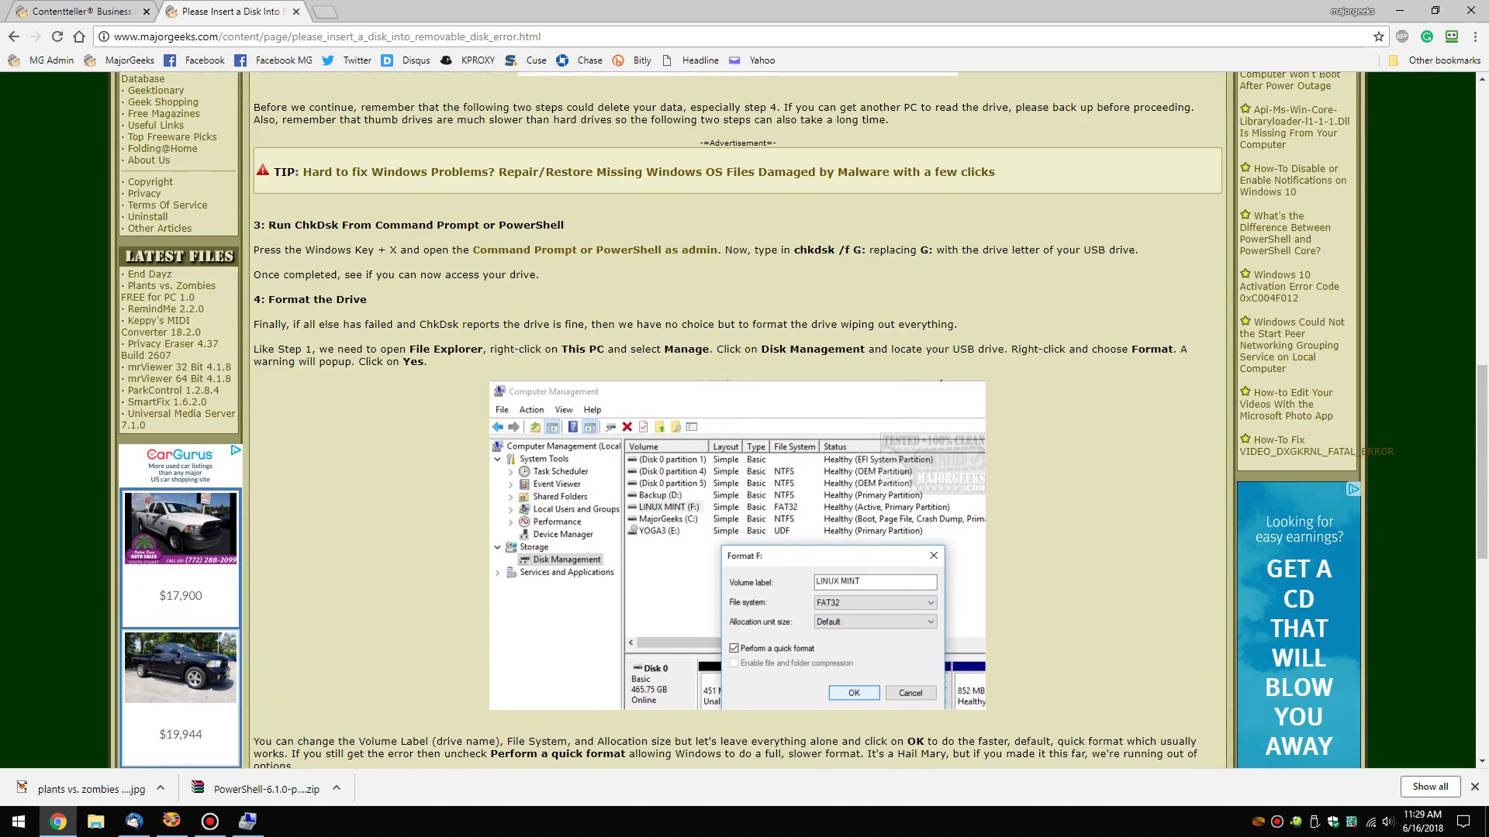
# Quick-format the LINUX MINT (F:) volume from Disk Management, keeping its volume label, FAT32 and the default allocation unit size
pyautogui.click(248, 822)
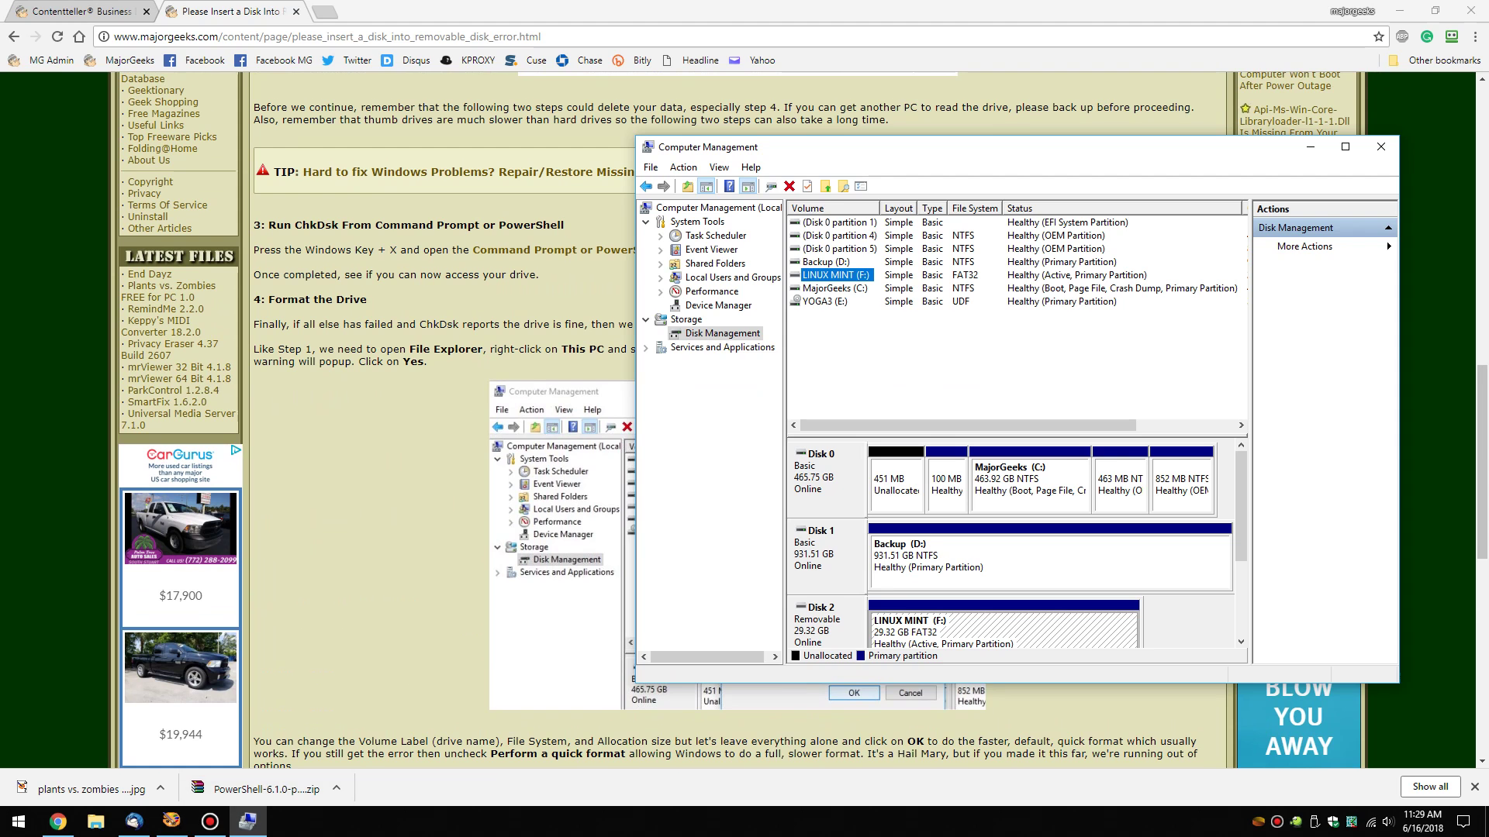
pyautogui.scroll(12, 442, 466)
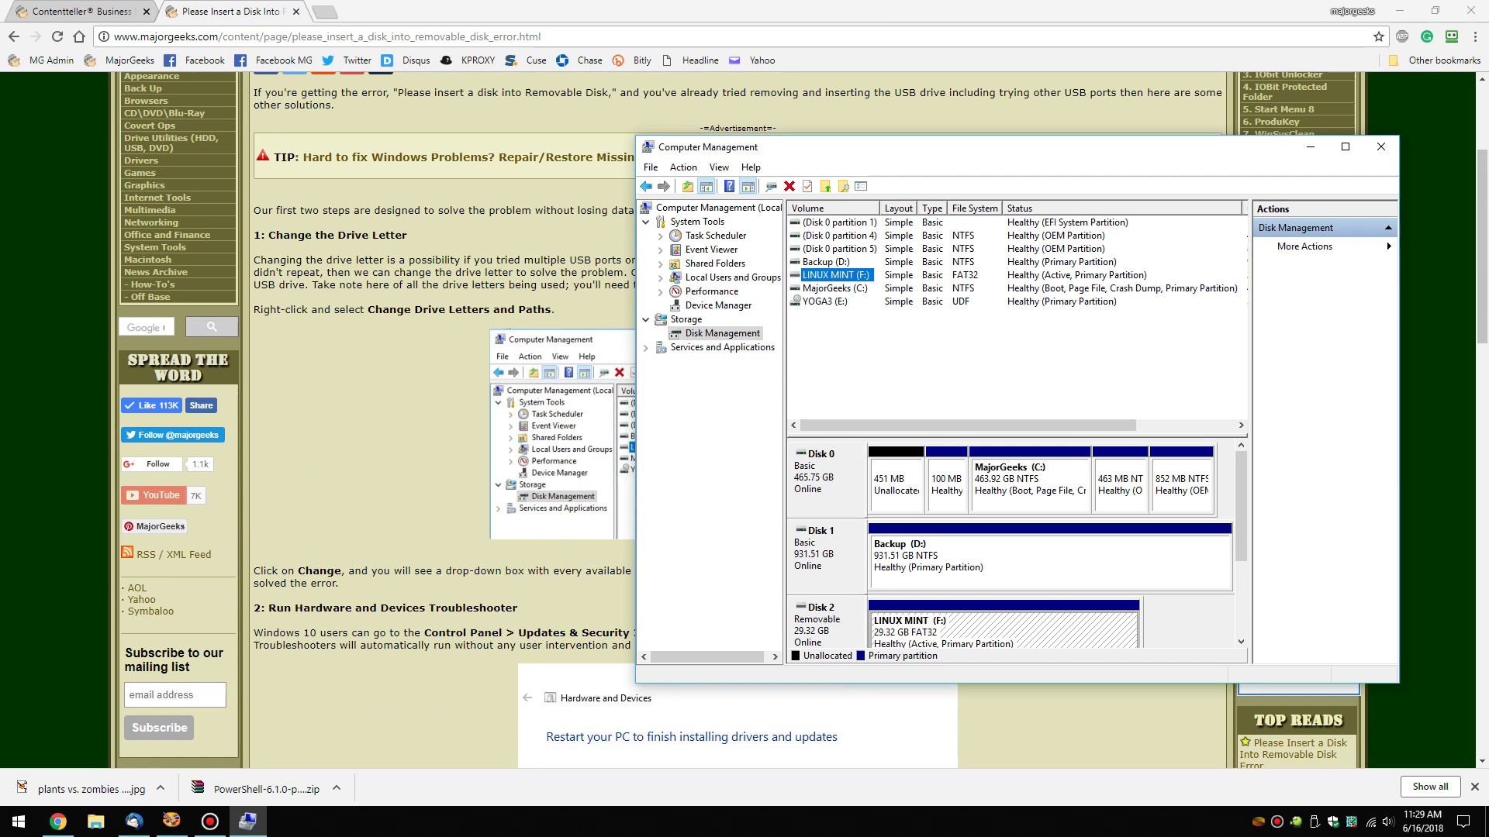
pyautogui.hotkey('alt', 'Tab')
pyautogui.scroll(-3, 736, 419)
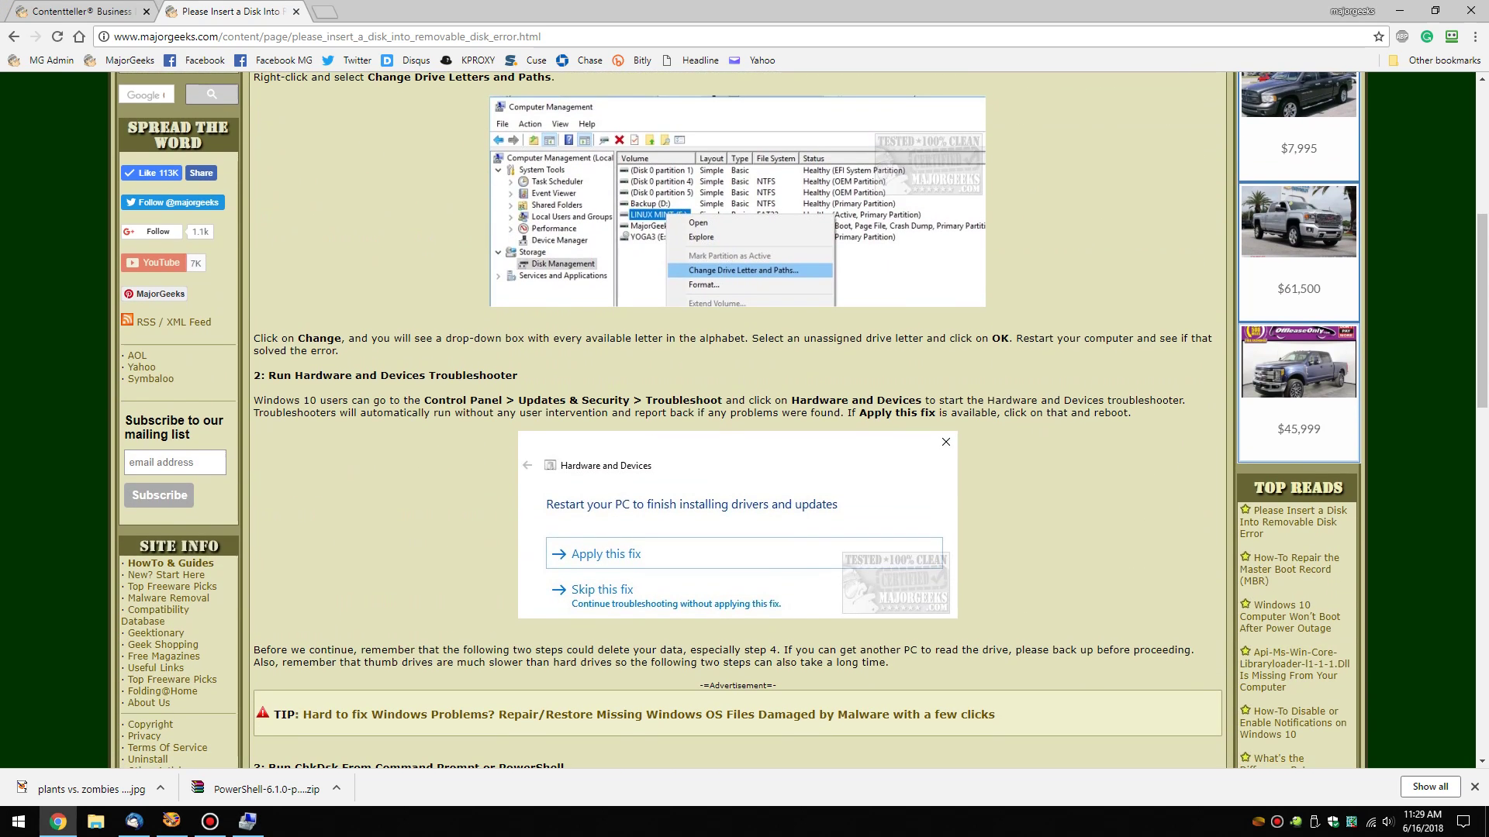
pyautogui.hotkey('alt', 'Tab')
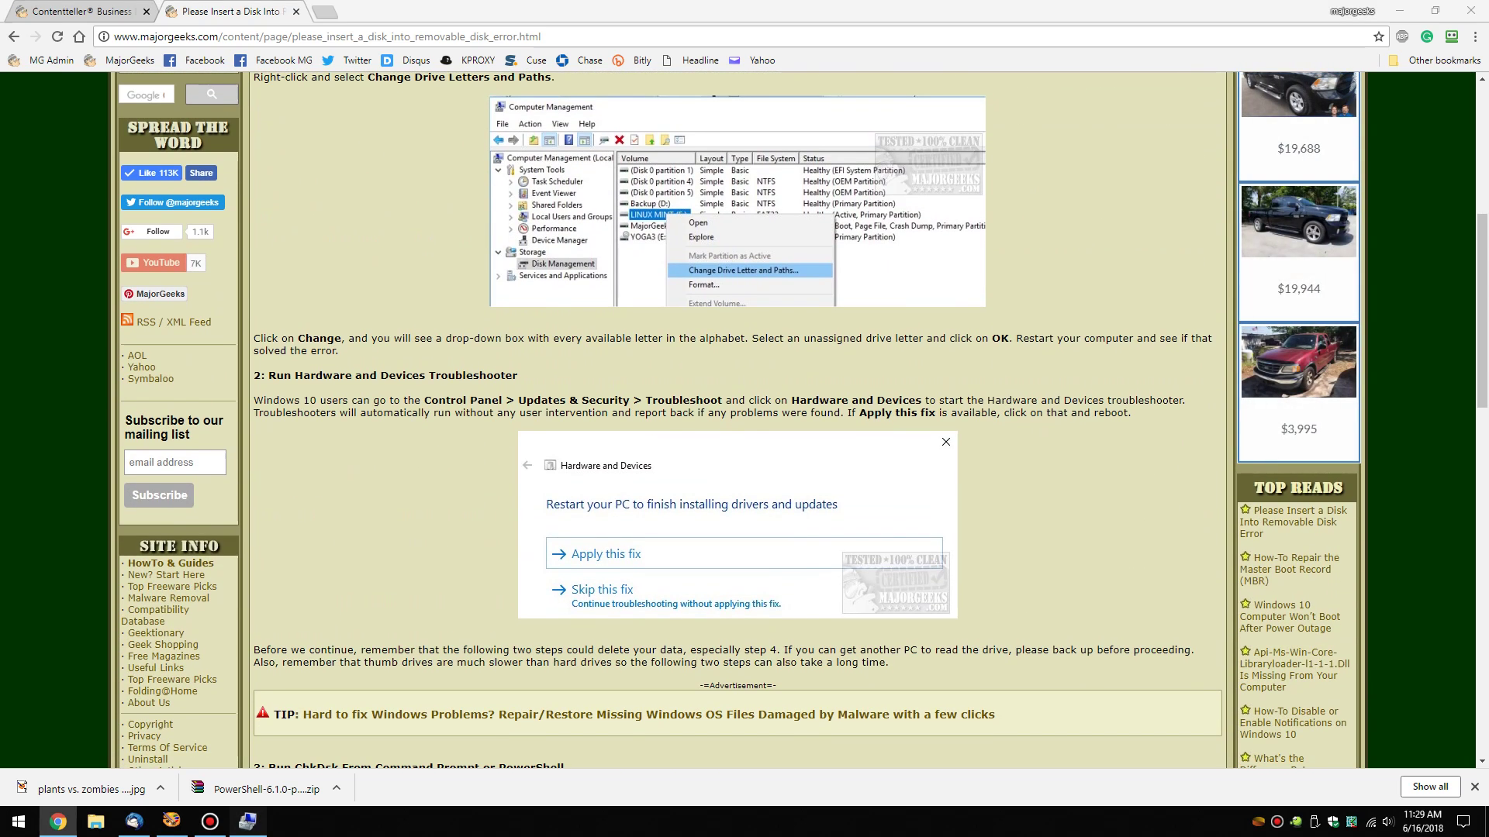
pyautogui.rightClick(870, 274)
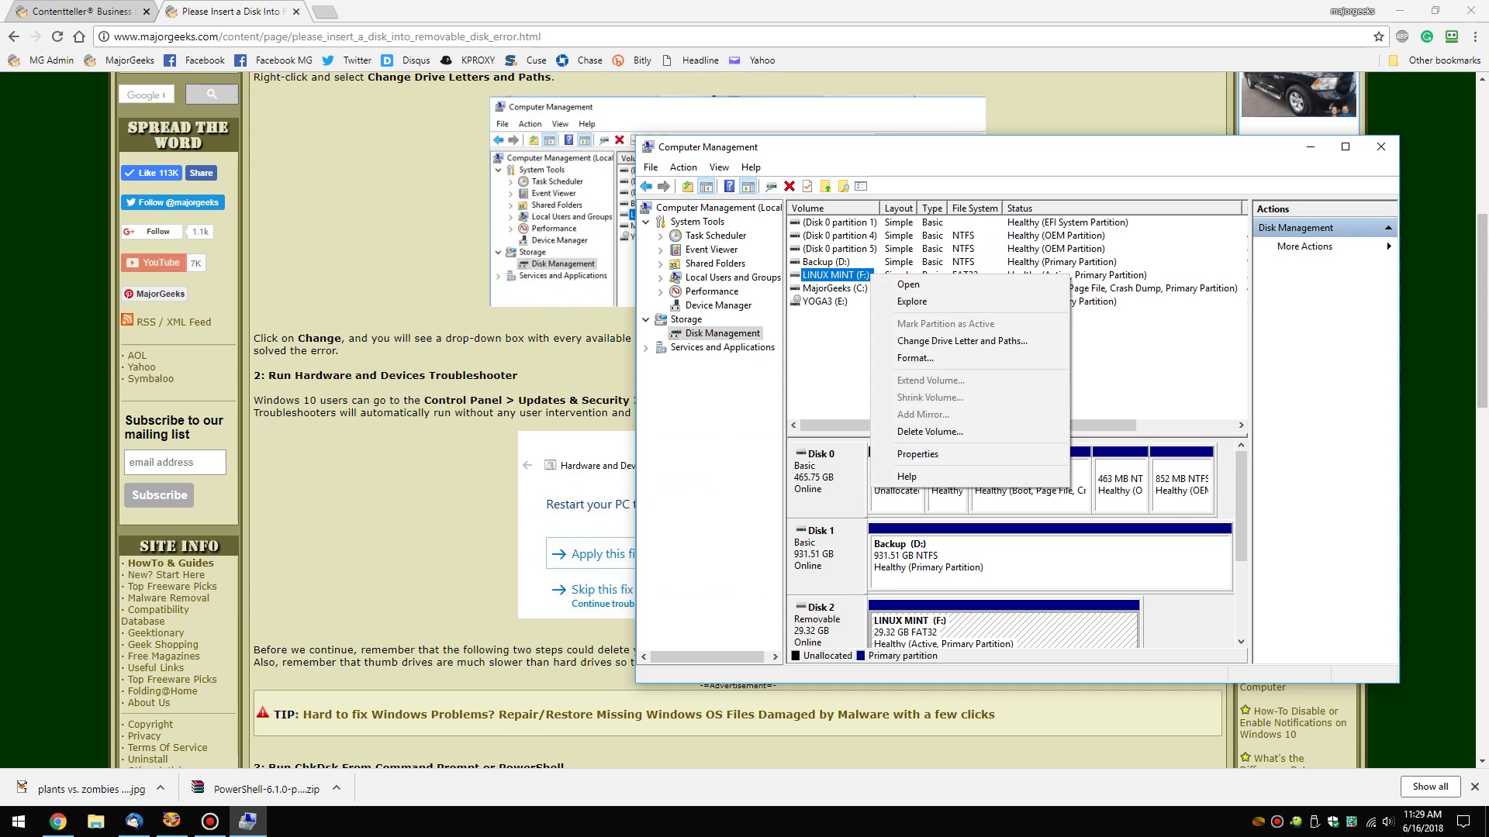
pyautogui.click(917, 358)
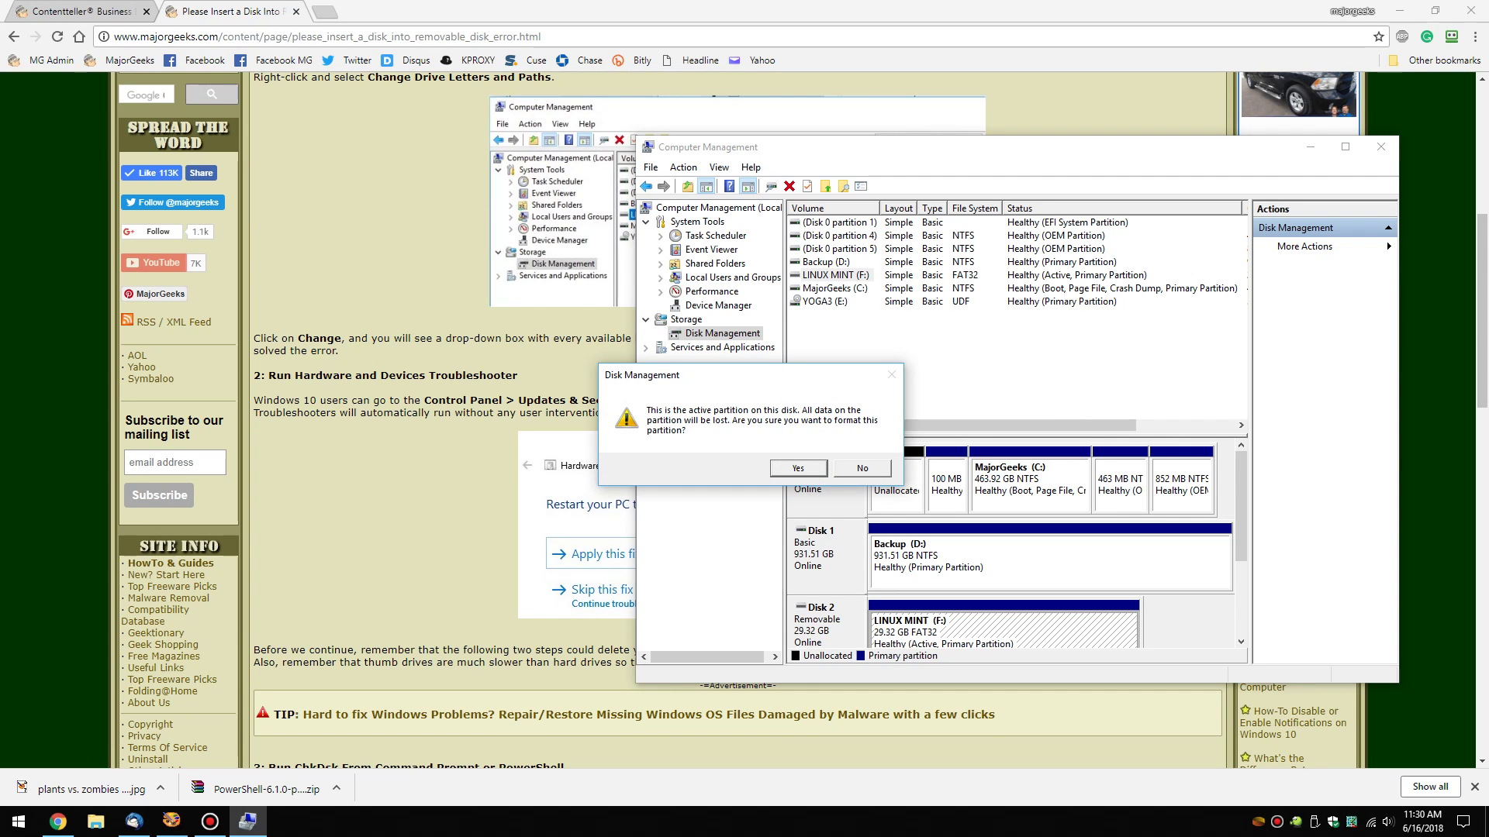
pyautogui.press('Return')
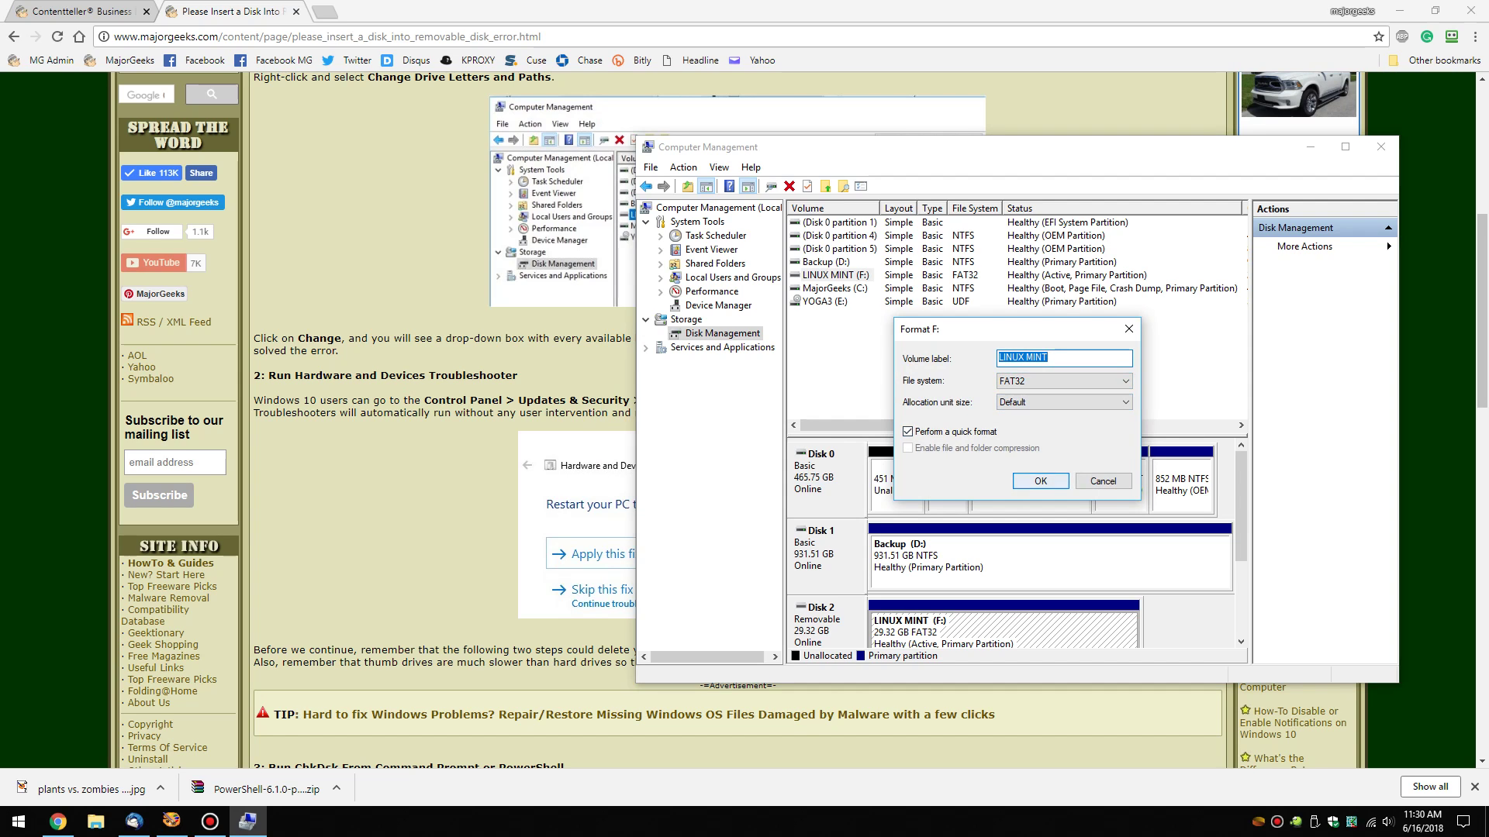
pyautogui.press('Return')
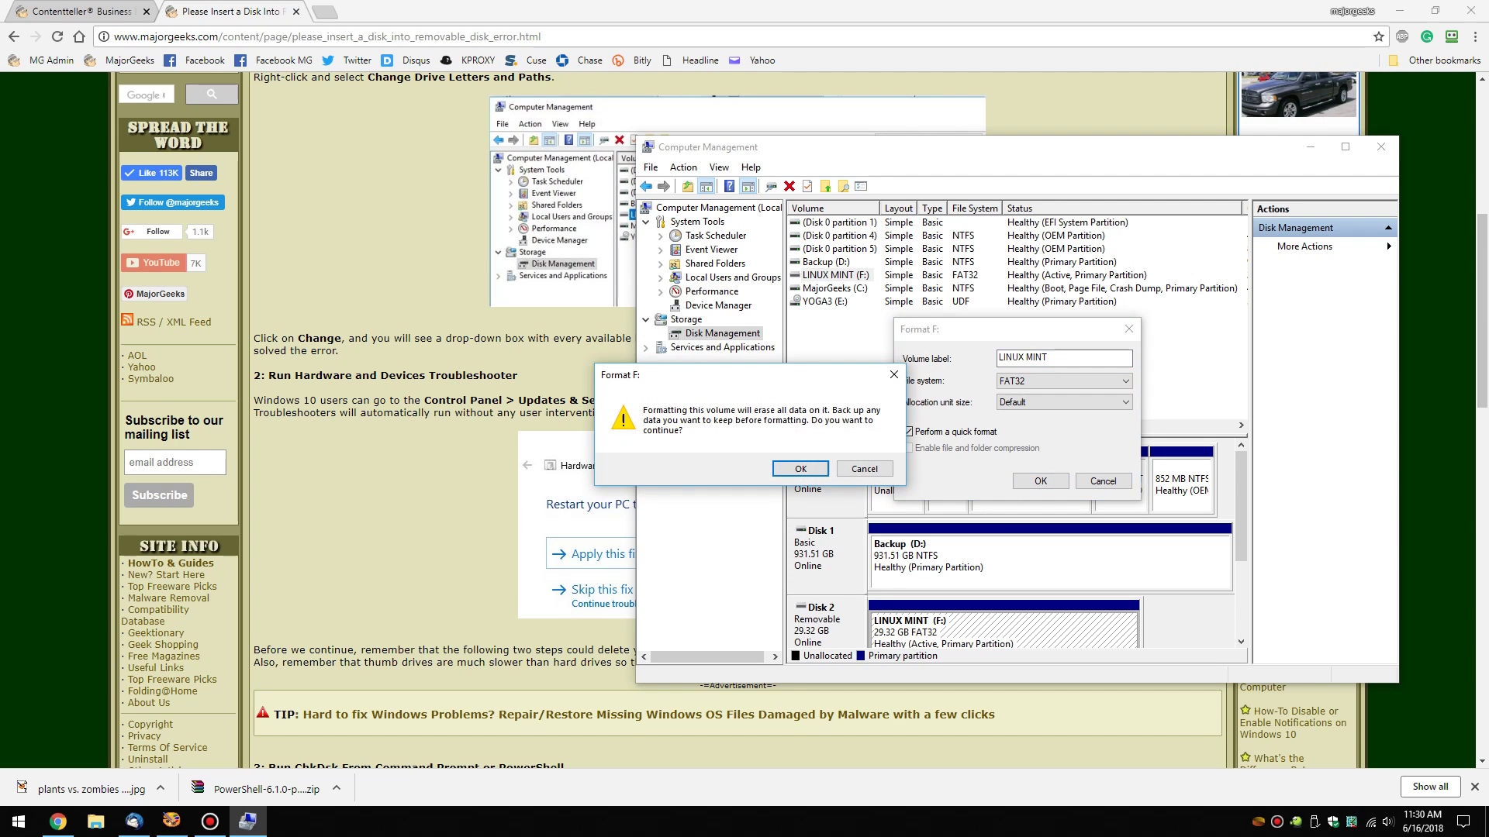
pyautogui.press('Return')
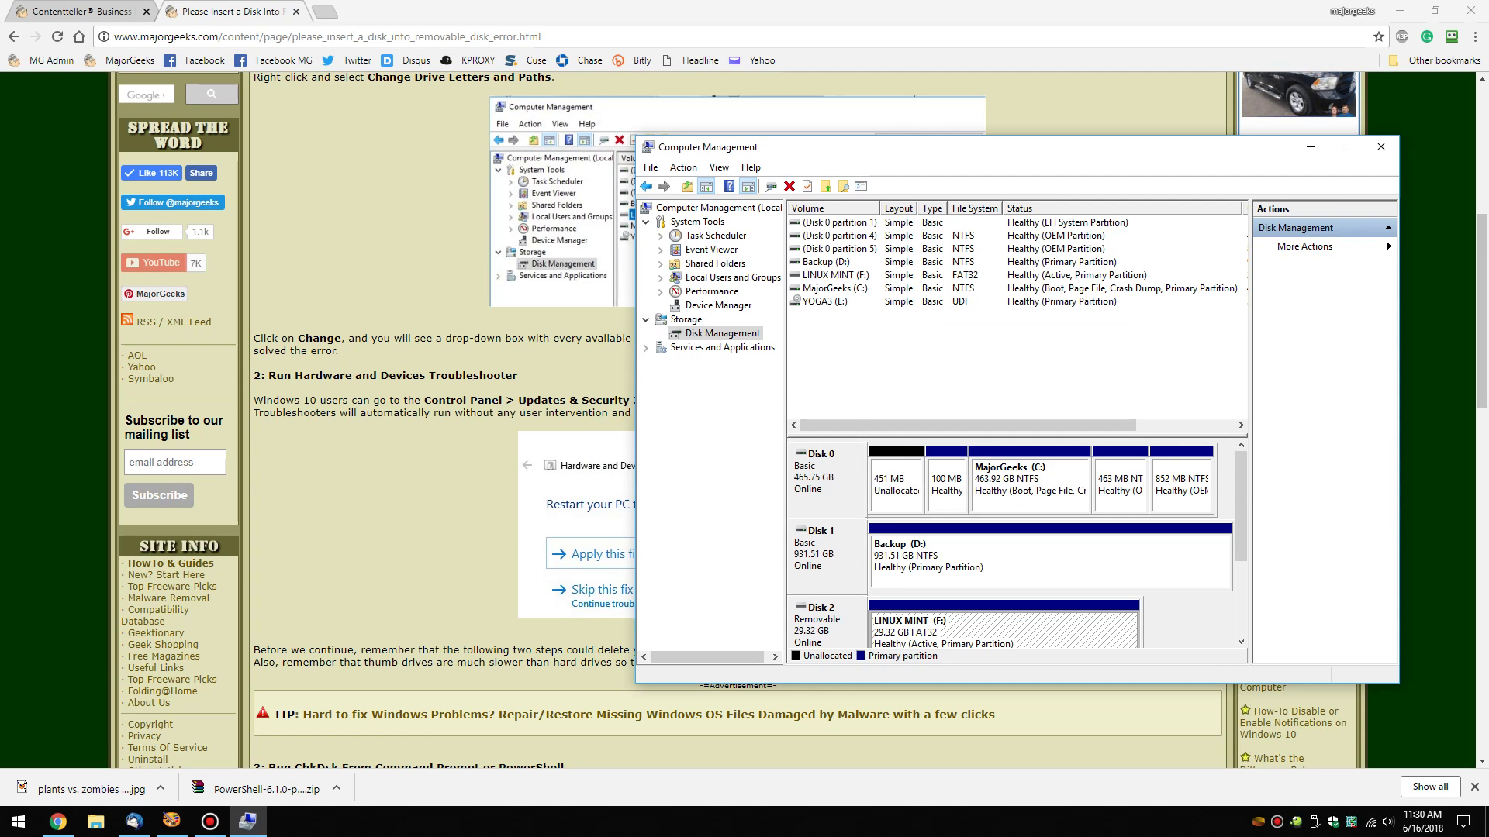
# Repeat the format of the LINUX MINT (F:) volume in Disk Management with the same FAT32 quick format settings
pyautogui.rightClick(734, 334)
pyautogui.rightClick(817, 276)
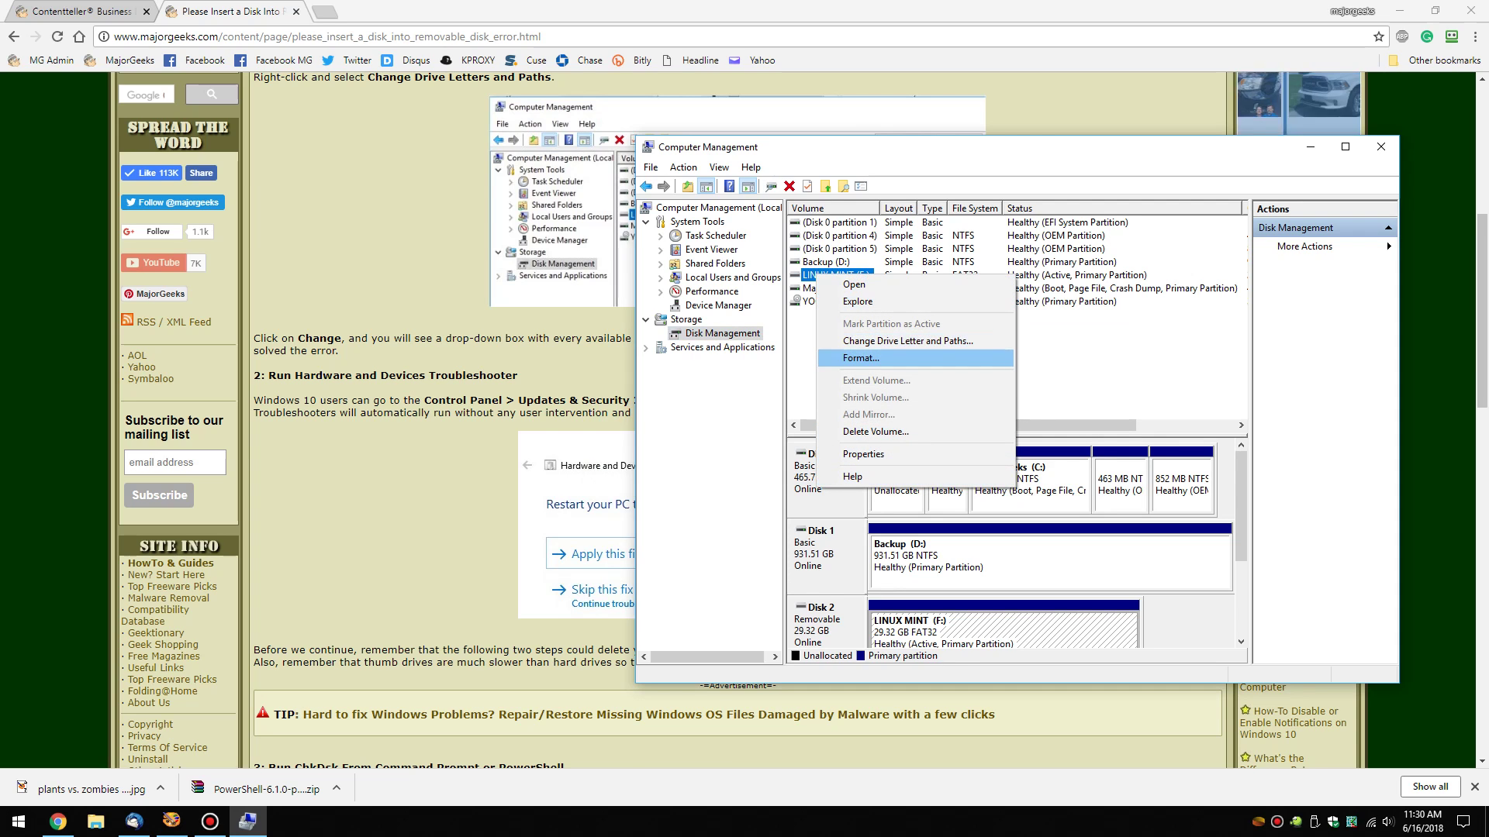
pyautogui.click(861, 358)
pyautogui.press('Return')
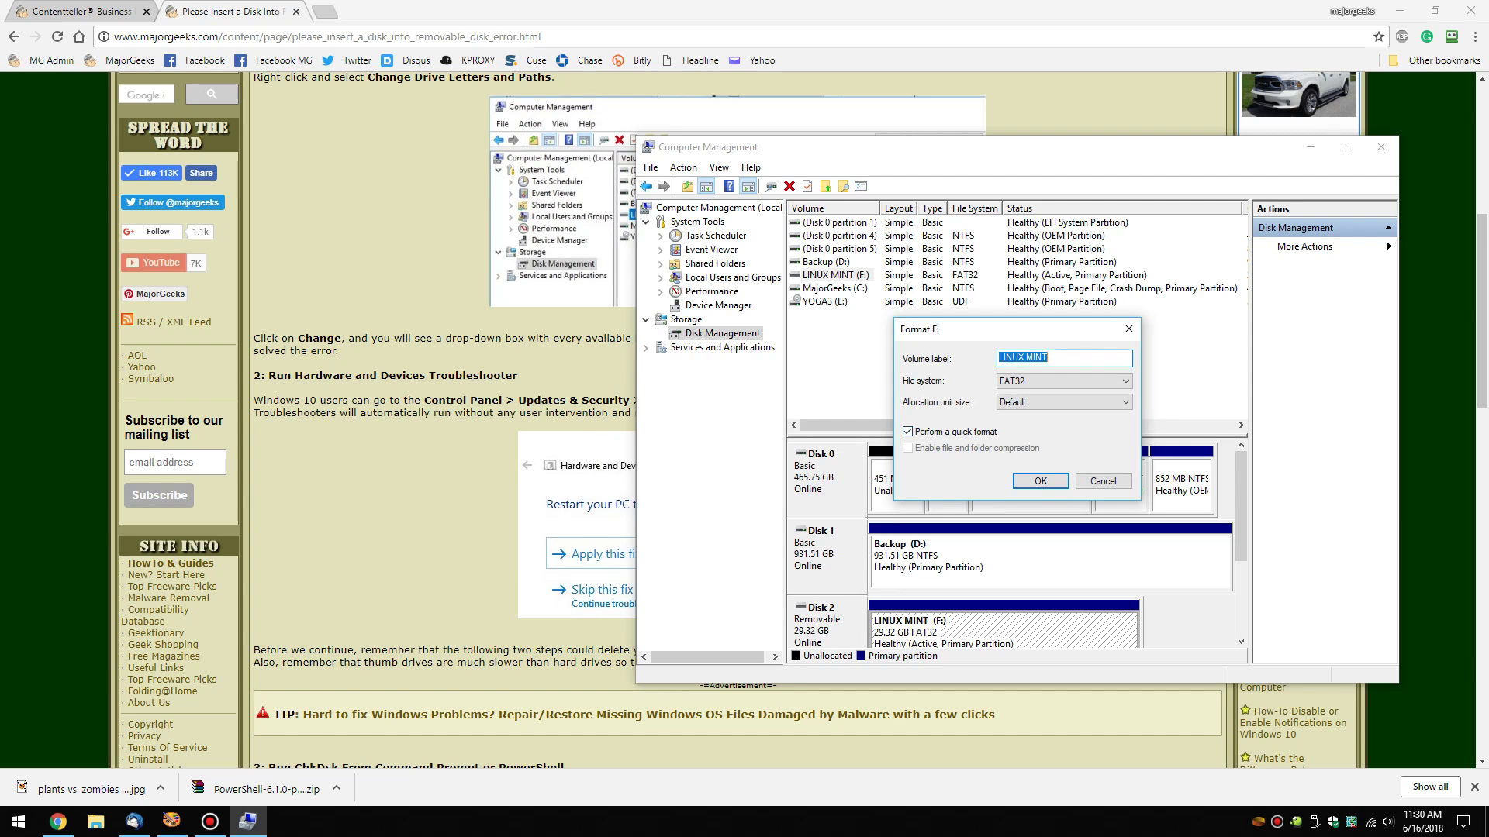
pyautogui.press('Return')
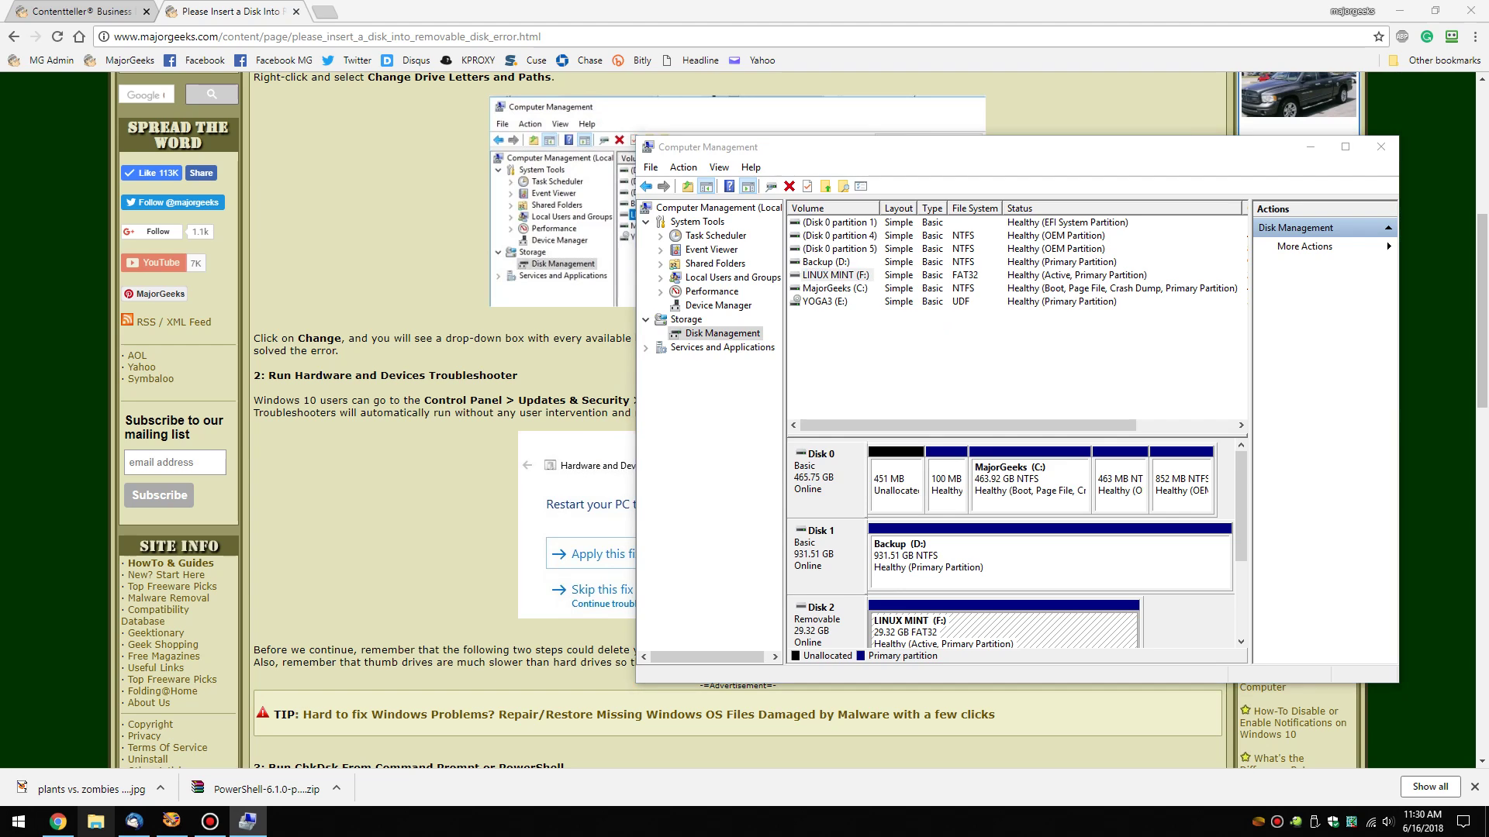
# Format the LINUX MINT (F:) drive from File Explorer with FAT32, 16 kilobytes allocation unit size, label LINUX MINT and Quick Format
pyautogui.click(96, 822)
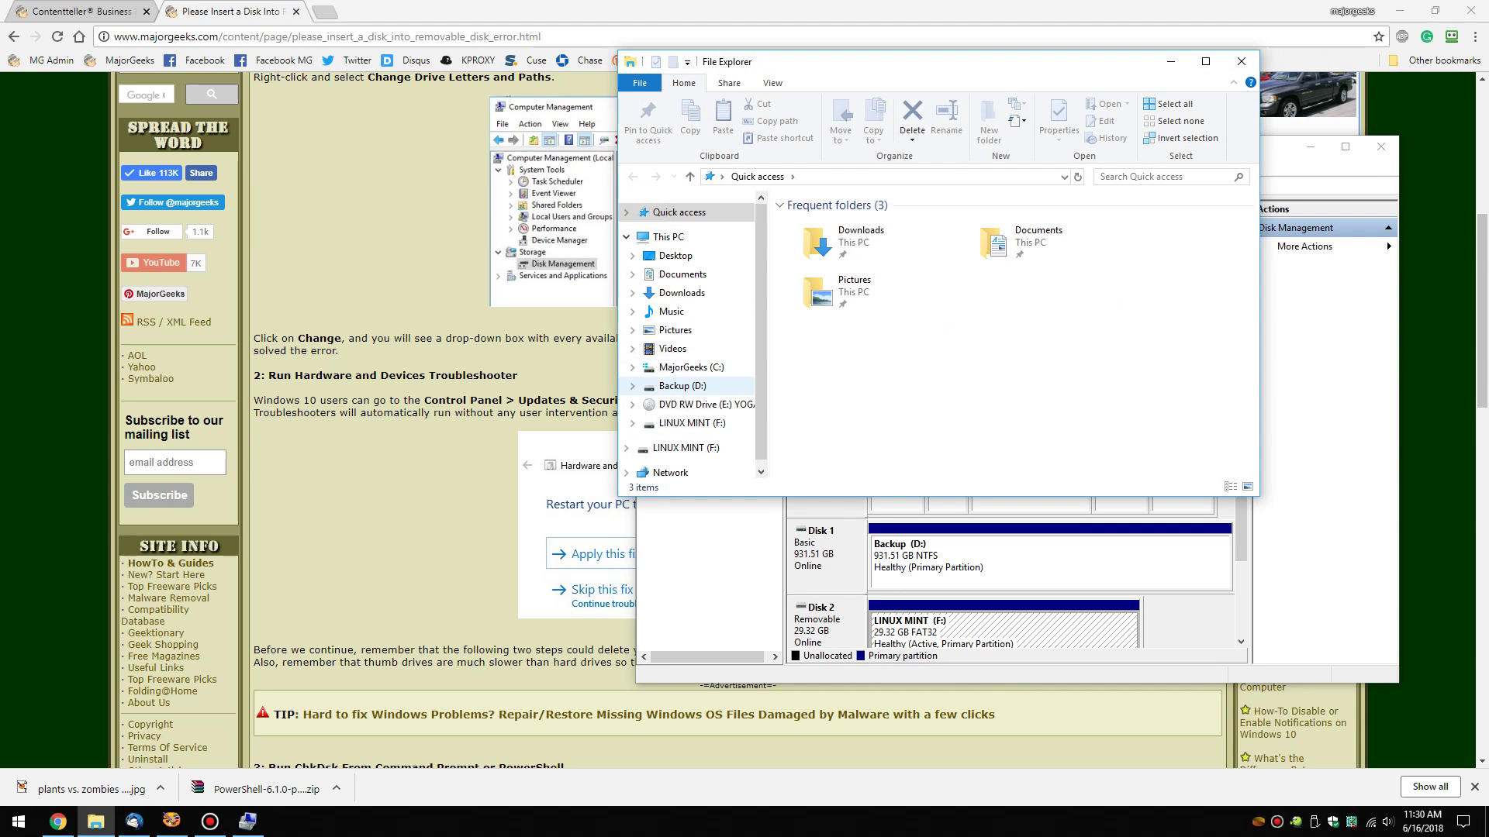
pyautogui.click(692, 424)
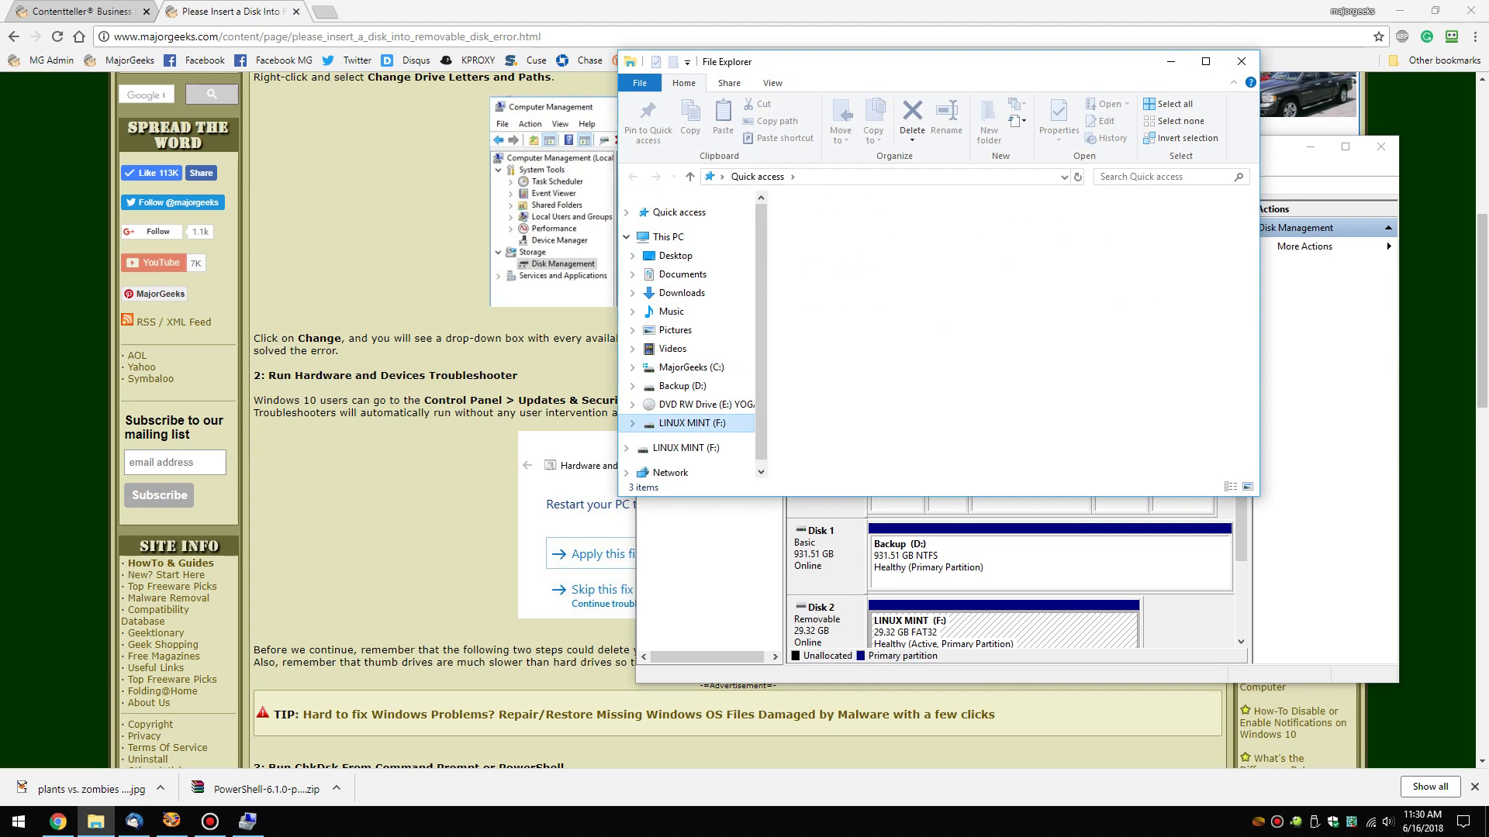
pyautogui.rightClick(673, 424)
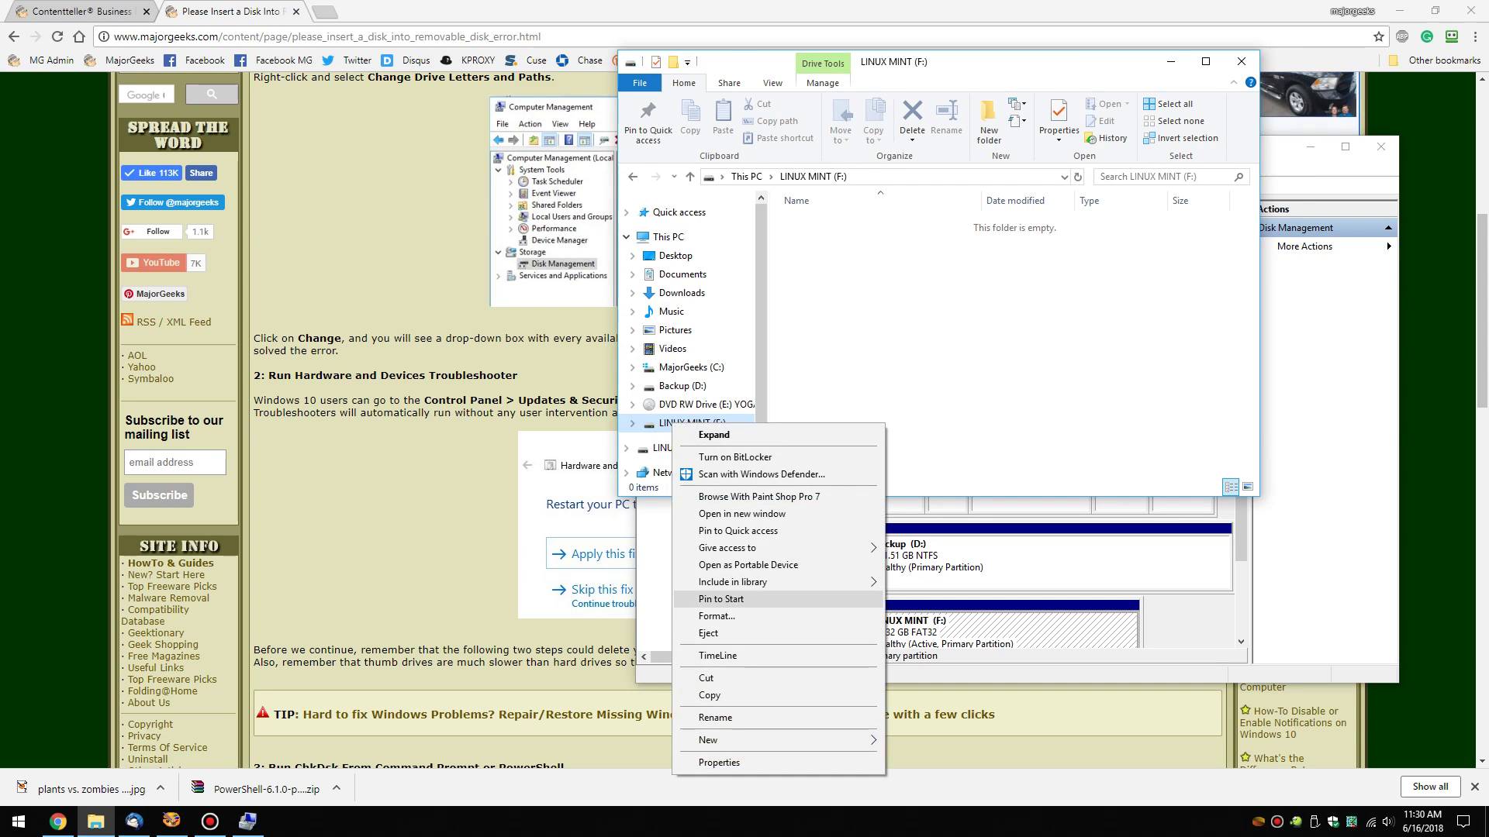
pyautogui.click(716, 616)
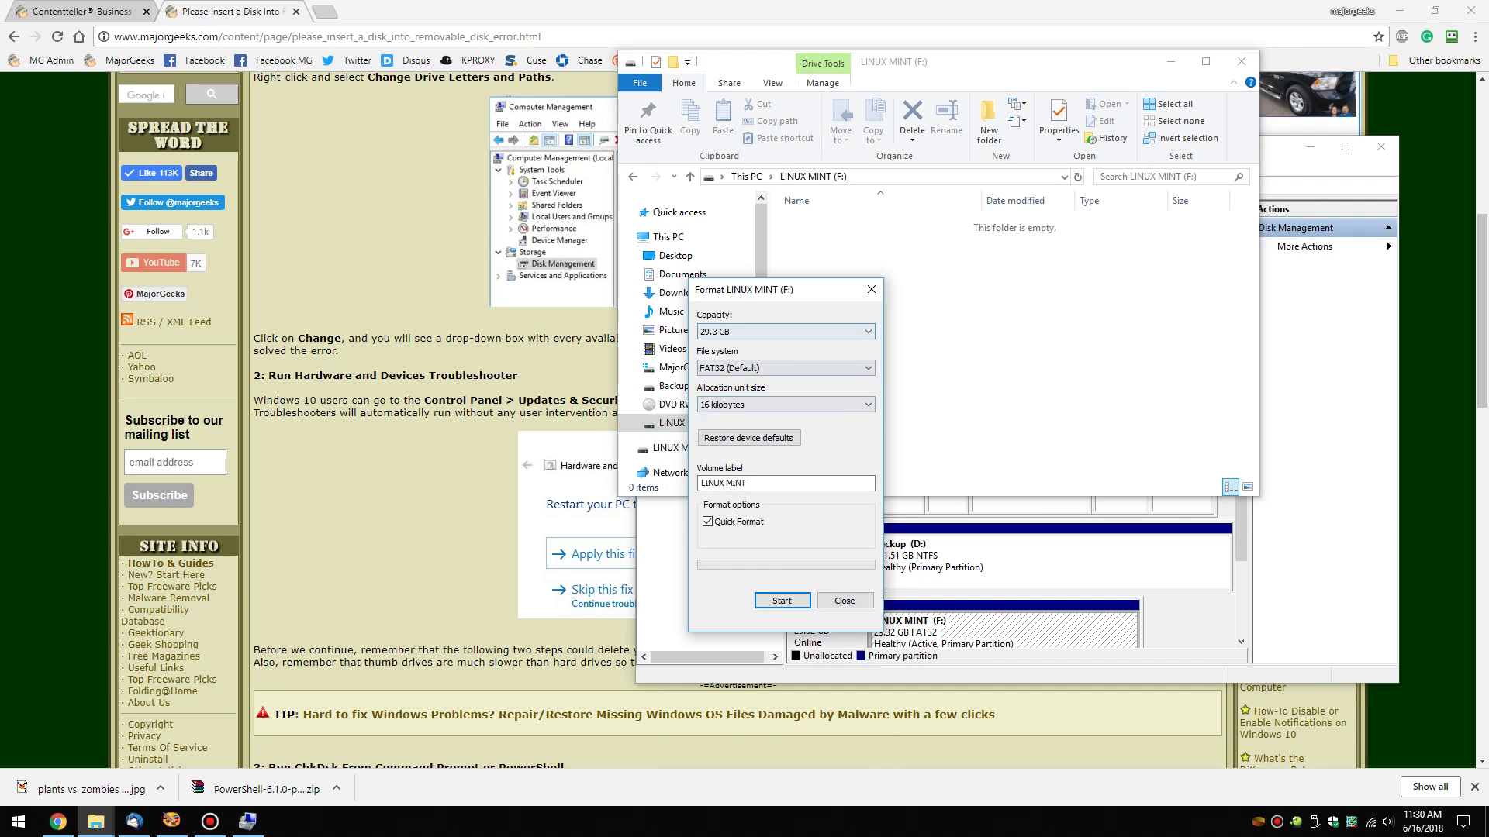
pyautogui.press('Tab')
pyautogui.press('Tab')
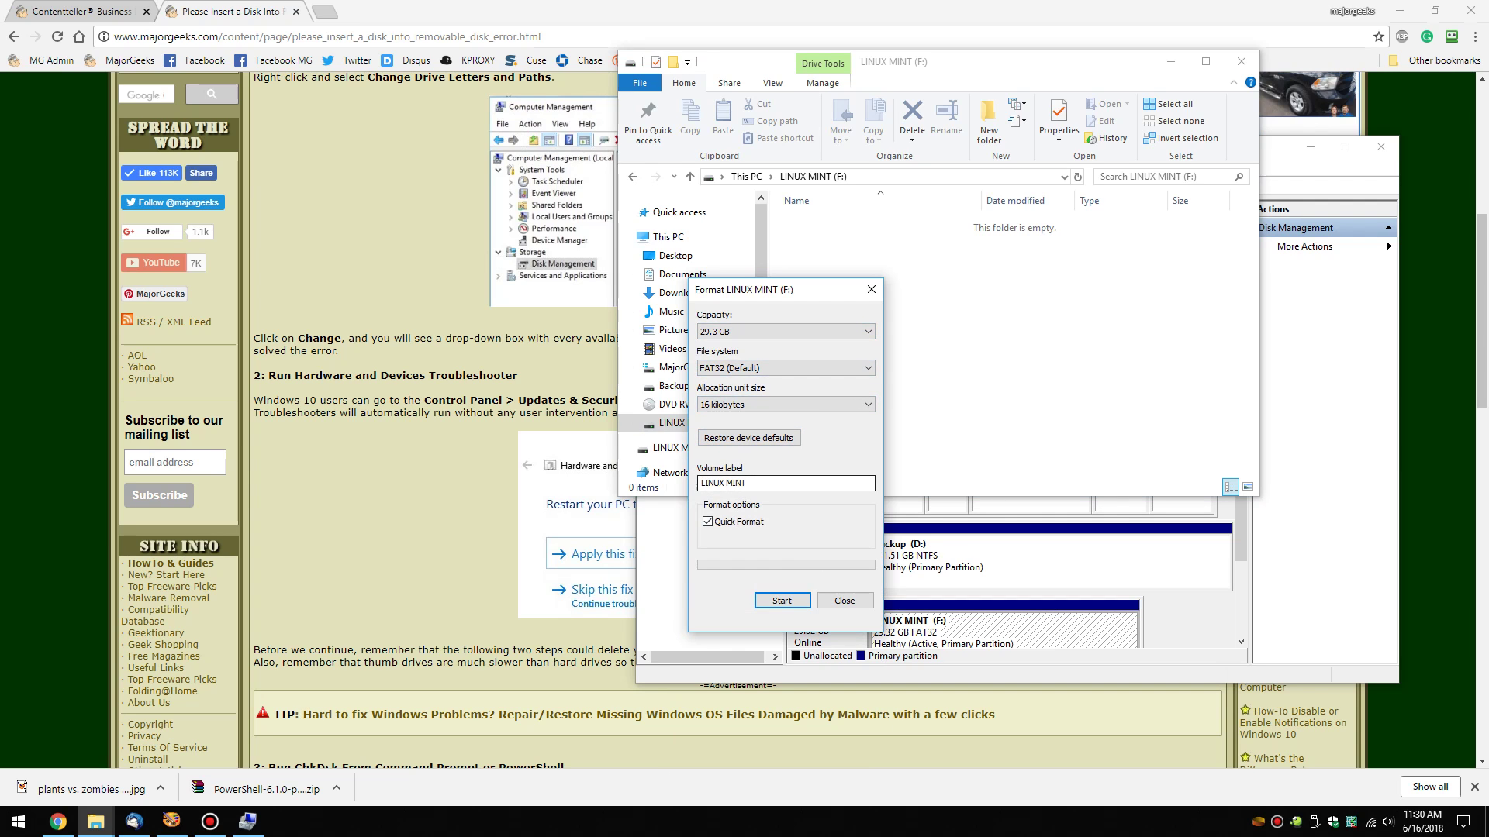
pyautogui.click(781, 601)
pyautogui.click(781, 600)
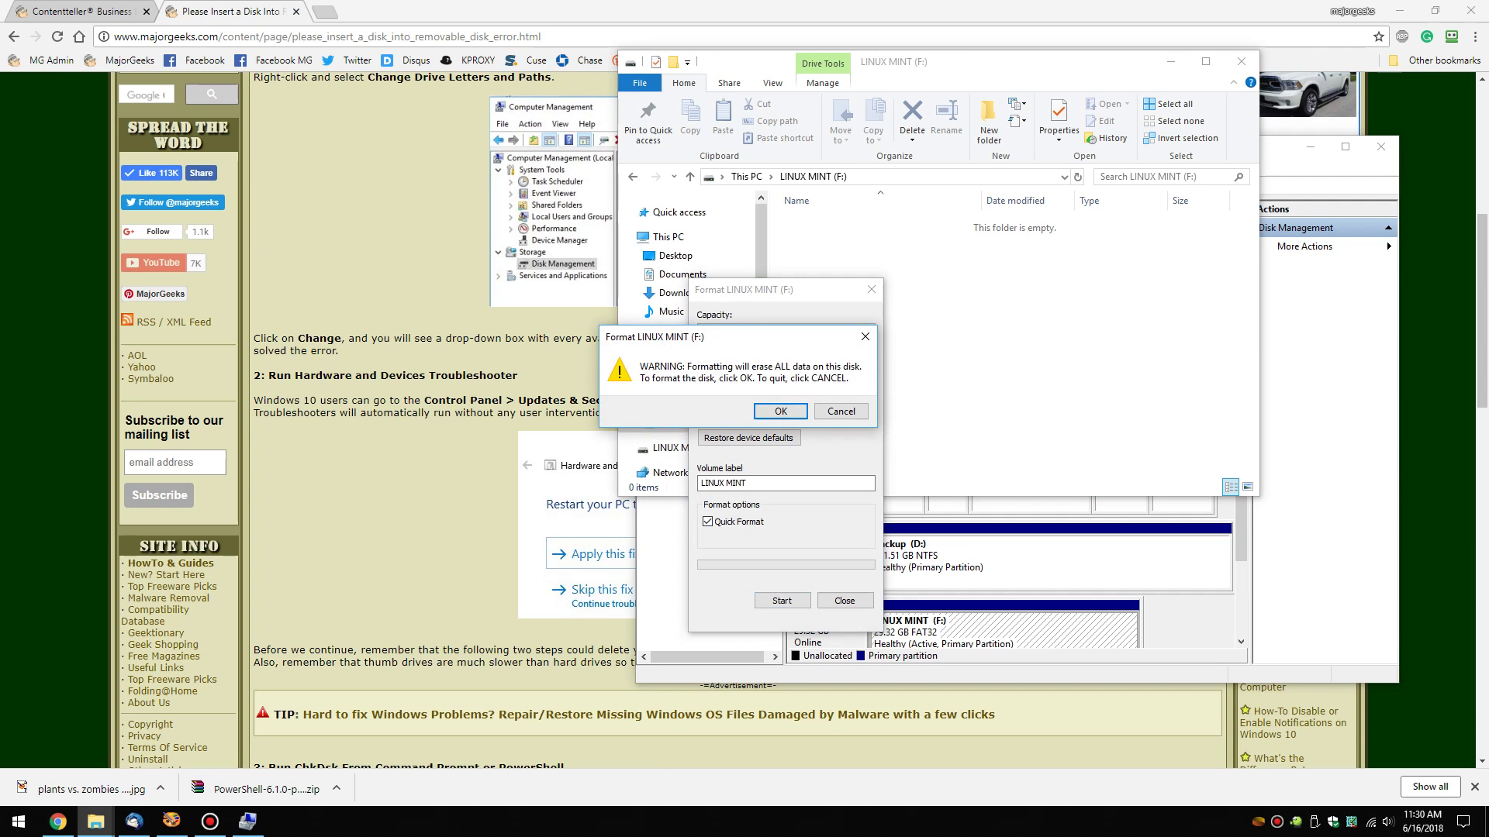
pyautogui.click(780, 411)
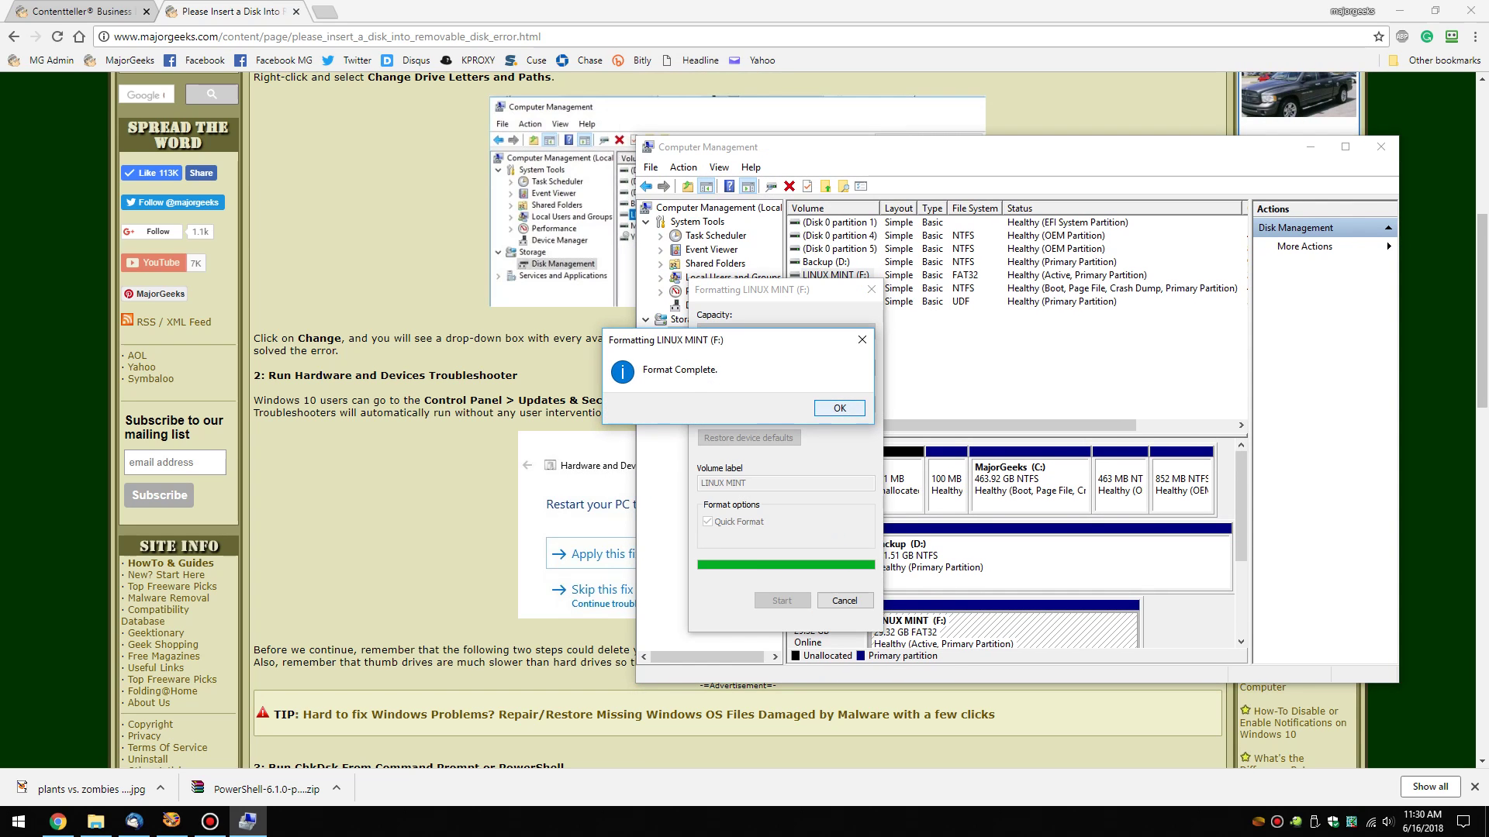
pyautogui.click(839, 407)
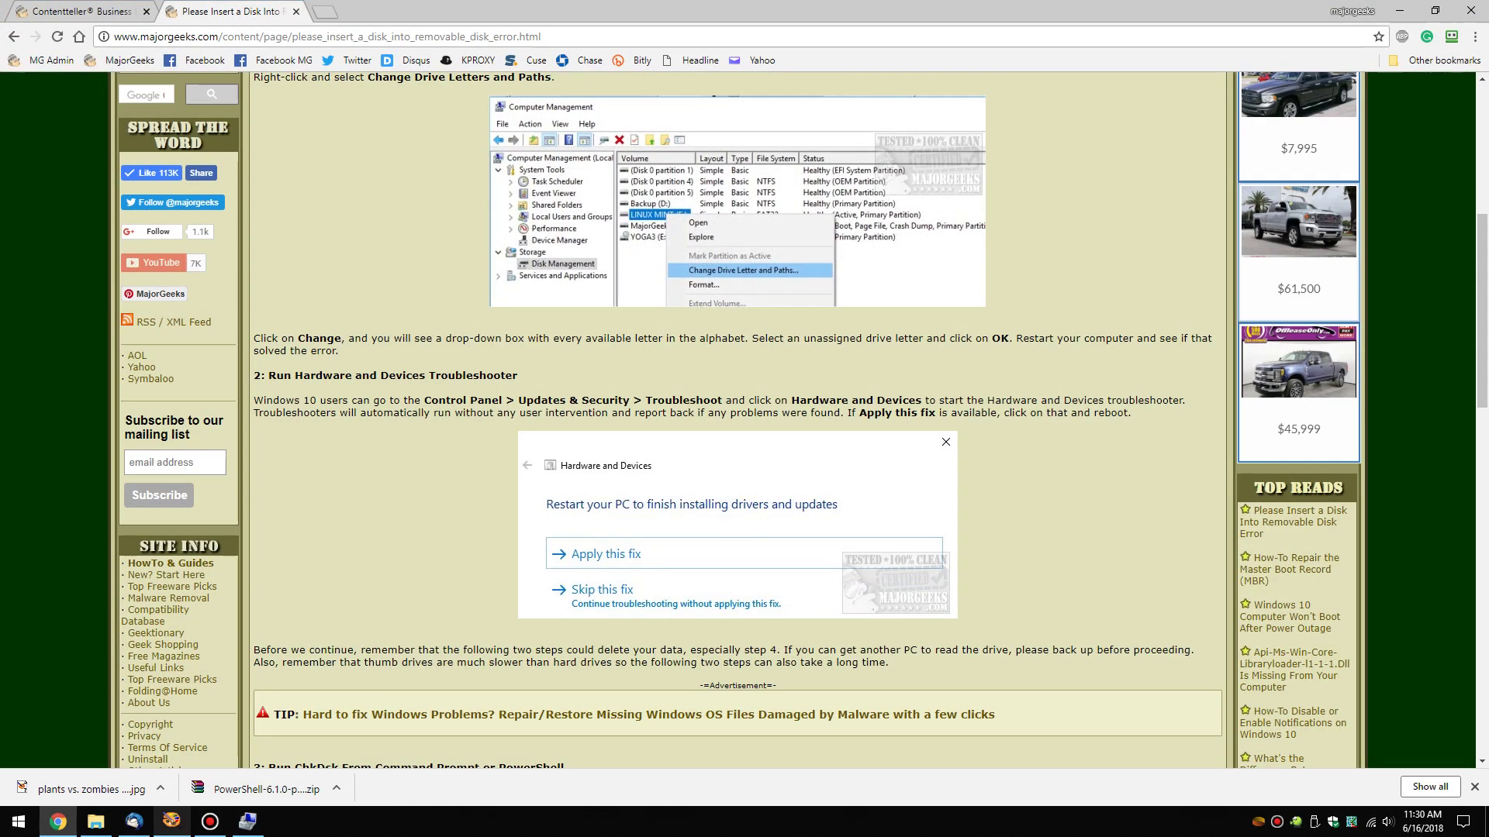
# Close Computer Management and bring back the Format LINUX MINT (F:) dialog over the article
pyautogui.click(247, 821)
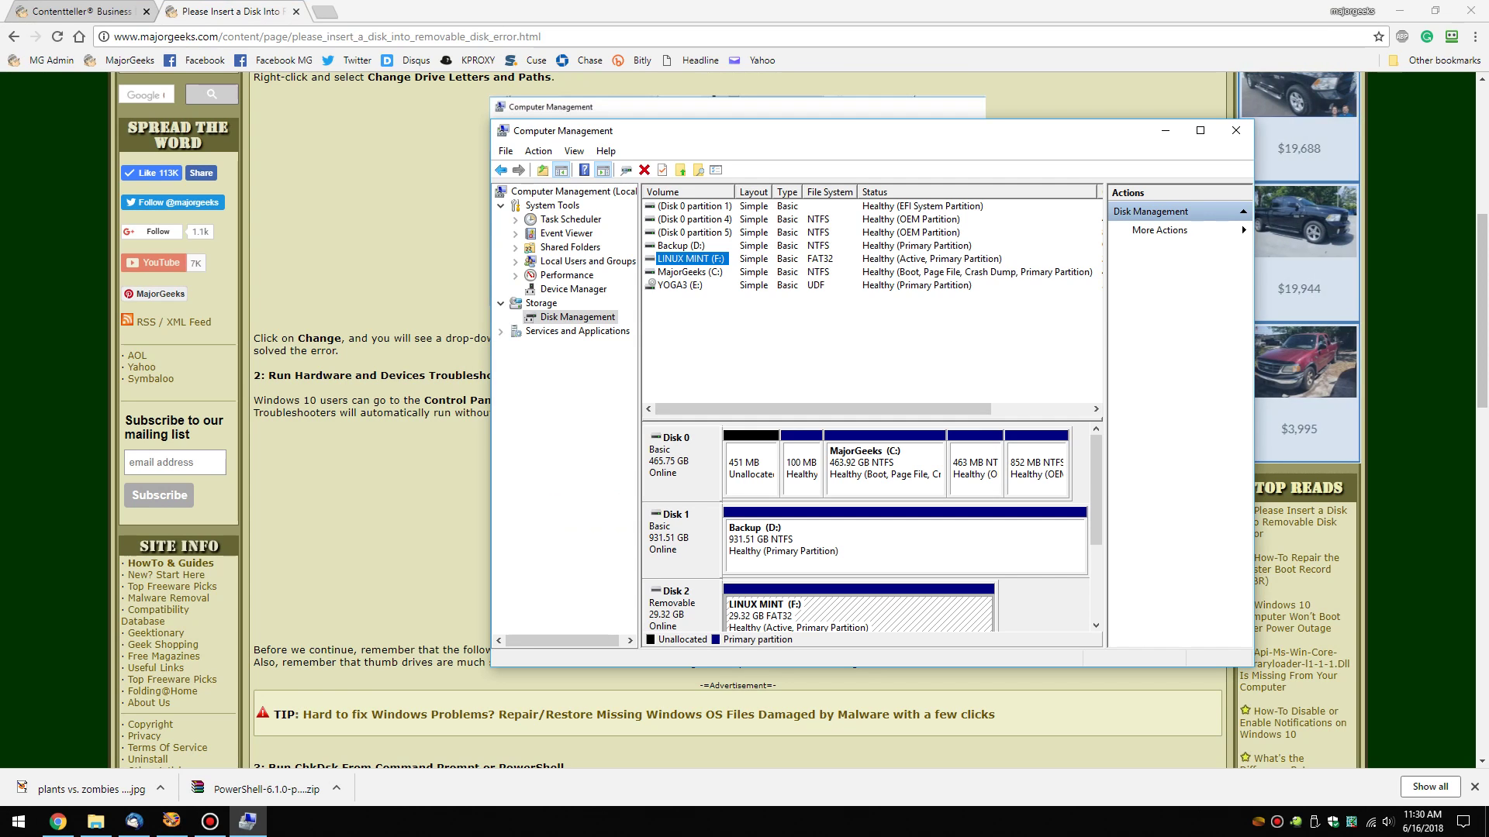
pyautogui.click(1236, 130)
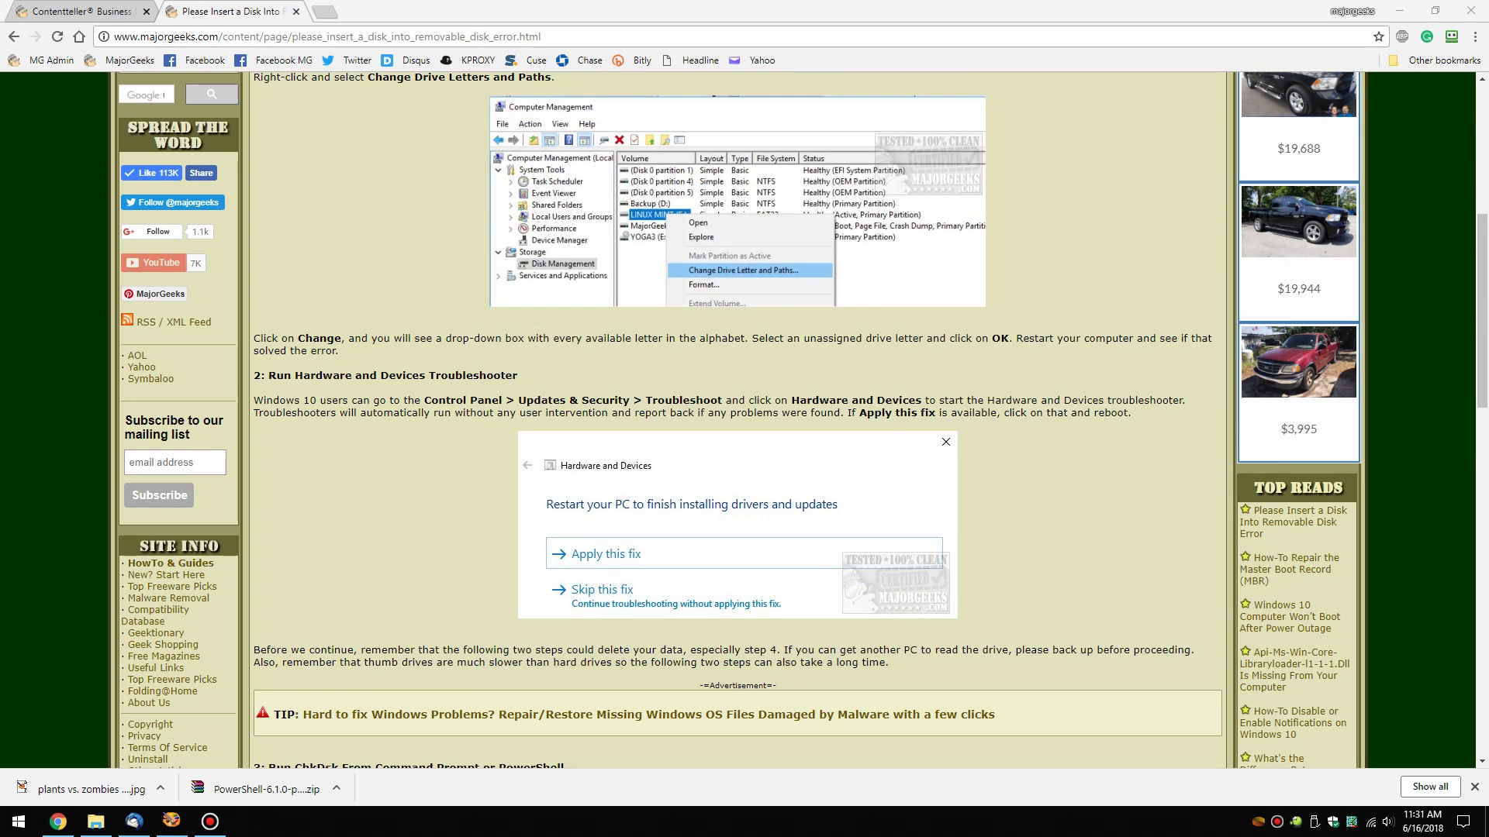
pyautogui.click(96, 822)
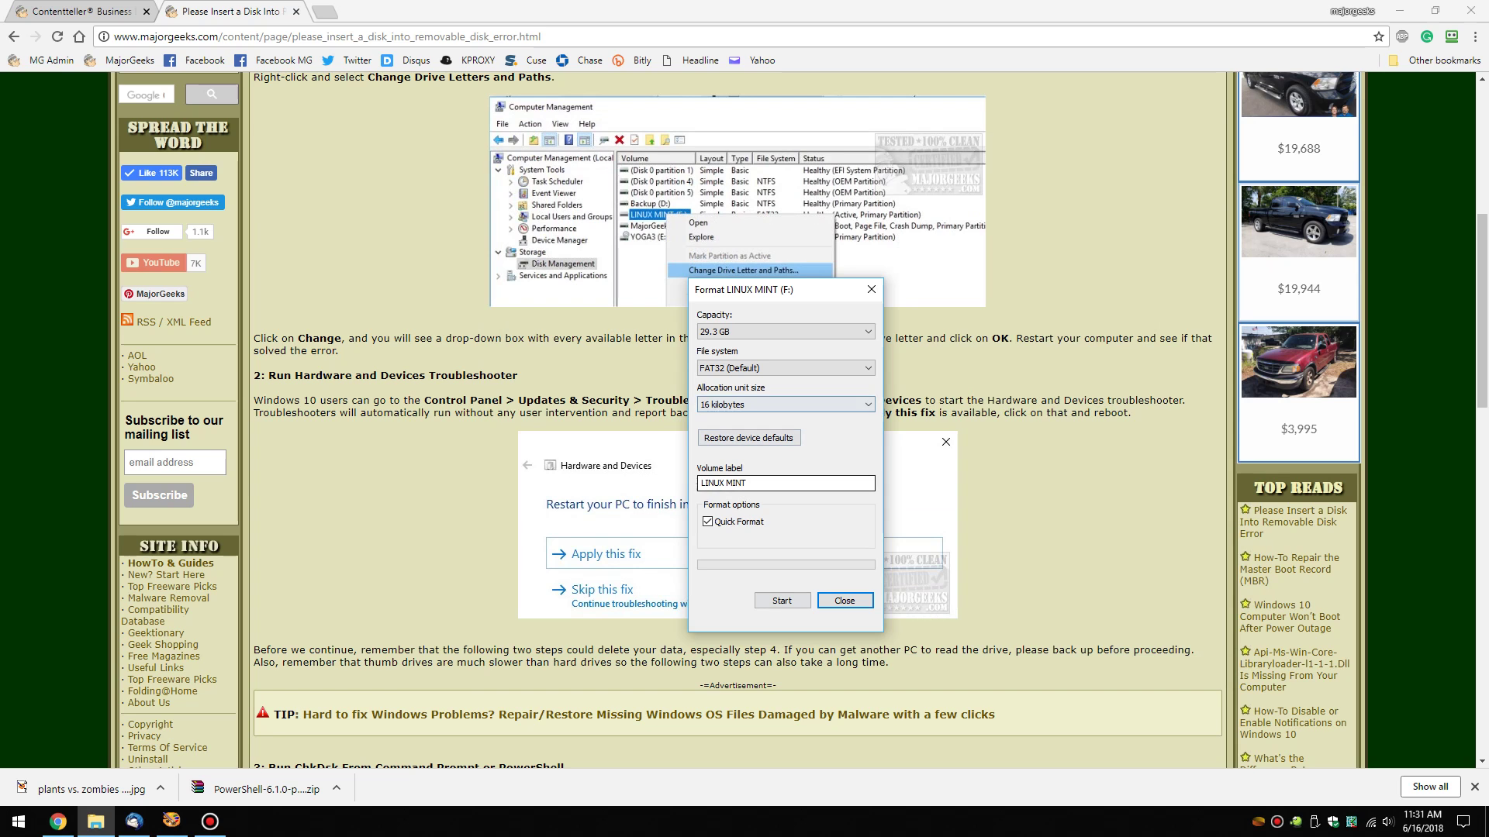